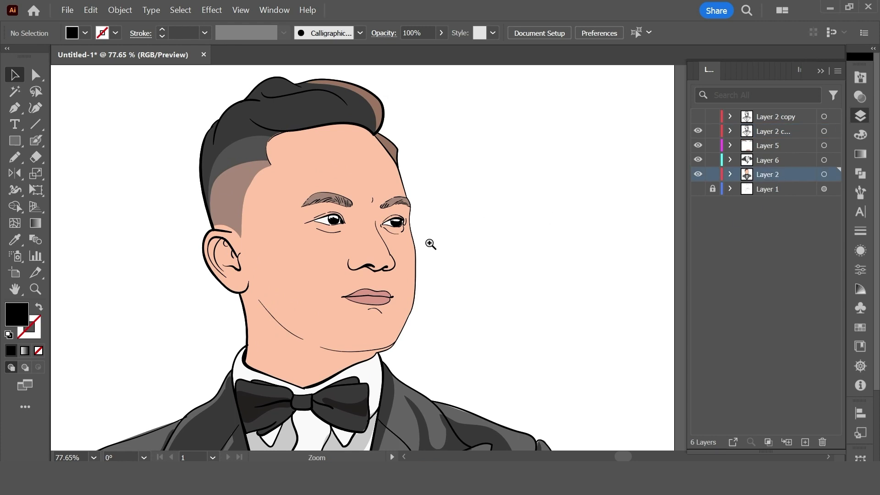
Draw a shadow shape beside the eye and fill it with a darker sampled skin tone.
{"action": "left_click", "coordinate": [431, 244]}
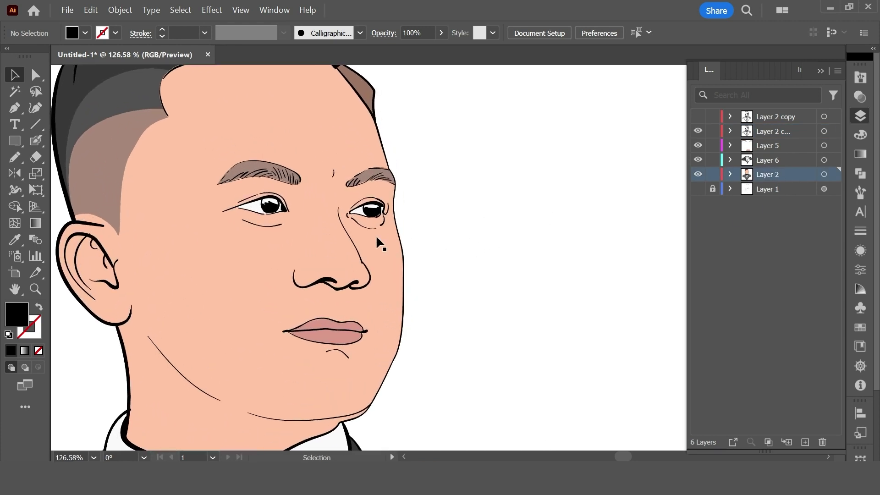
{"action": "key", "text": "n"}
{"action": "left_click", "coordinate": [385, 202]}
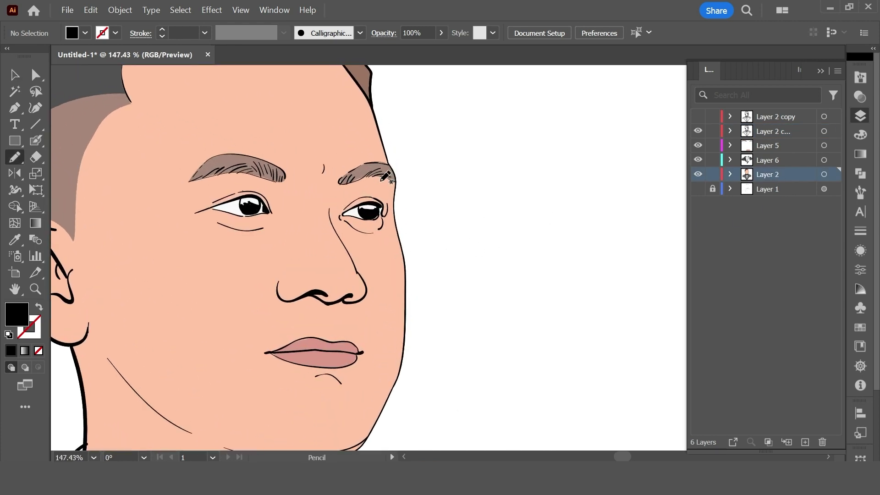
{"action": "left_click_drag", "start_coordinate": [363, 174], "coordinate": [366, 180]}
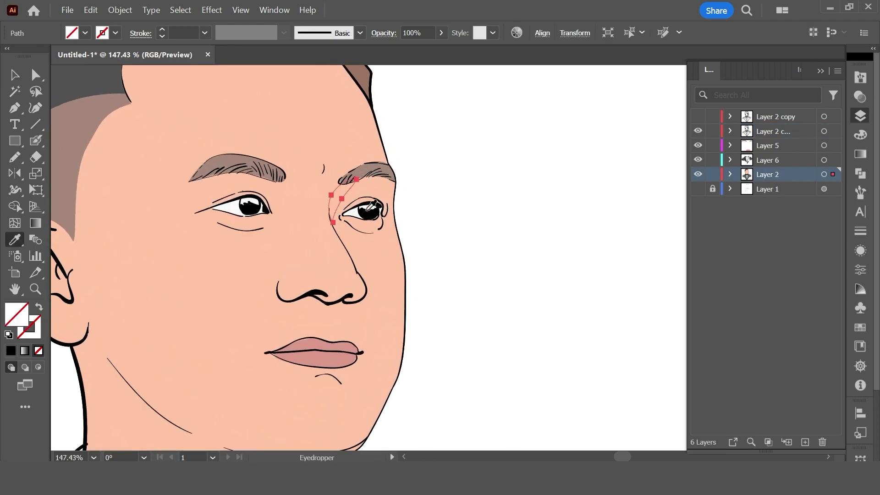
{"action": "key", "text": "i"}
{"action": "left_click", "coordinate": [390, 179]}
{"action": "double_click", "coordinate": [17, 314]}
{"action": "left_click", "coordinate": [481, 167]}
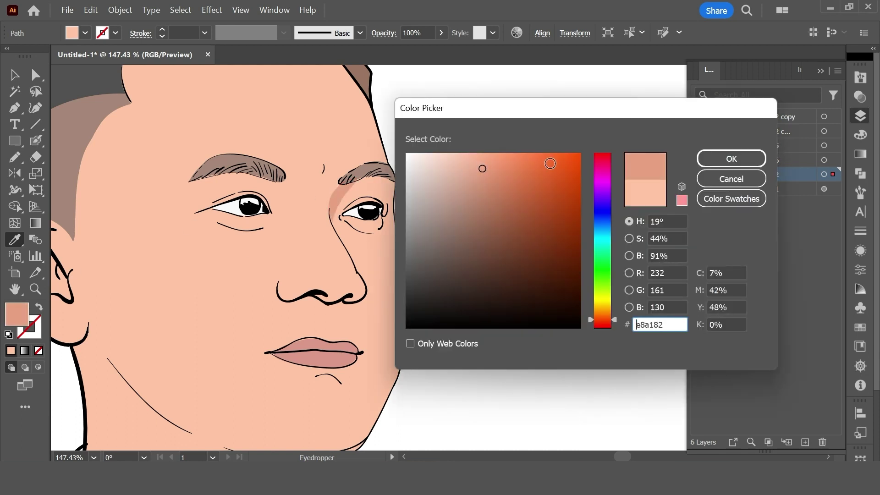
{"action": "left_click", "coordinate": [731, 159]}
Draw a matching darker shadow shape along the bridge of the nose.
{"action": "key", "text": "ctrl+shift+a"}
{"action": "scroll", "coordinate": [466, 202], "scroll_direction": "down", "scroll_amount": 2}
{"action": "left_click_drag", "start_coordinate": [464, 230], "coordinate": [472, 216]}
{"action": "key", "text": "n"}
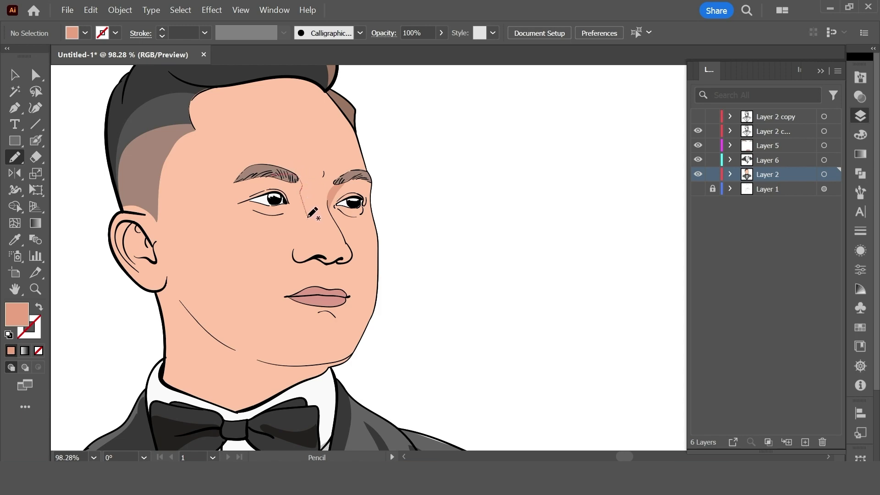
{"action": "left_click_drag", "start_coordinate": [270, 177], "coordinate": [272, 177]}
{"action": "key", "text": "i"}
{"action": "key", "text": "ctrl+shift+a"}
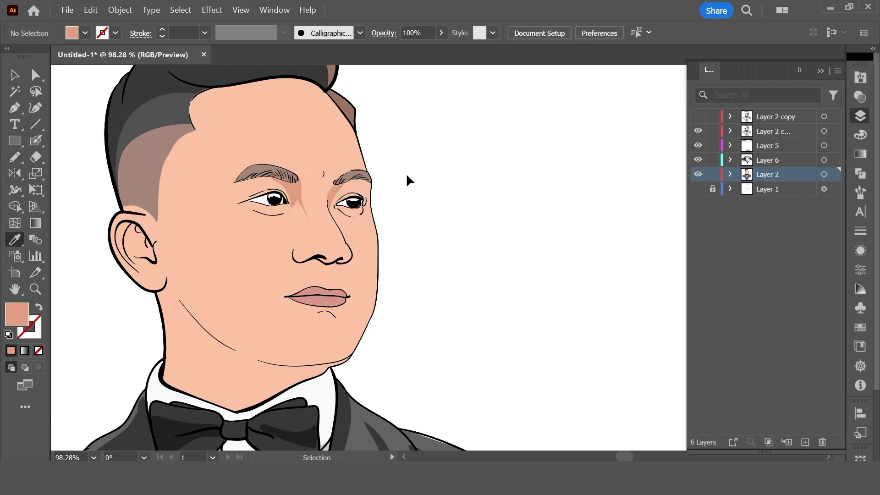
{"action": "scroll", "coordinate": [458, 230], "scroll_direction": "down", "scroll_amount": 2}
{"action": "key", "text": "v"}
{"action": "key", "text": "n"}
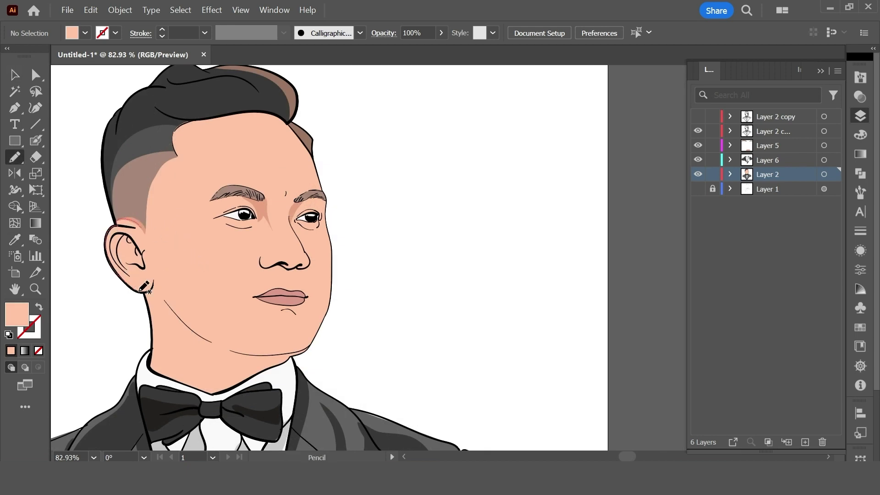
Draw a shading shape over the ear and fill it salmon-red.
{"action": "left_click_drag", "start_coordinate": [155, 269], "coordinate": [154, 219]}
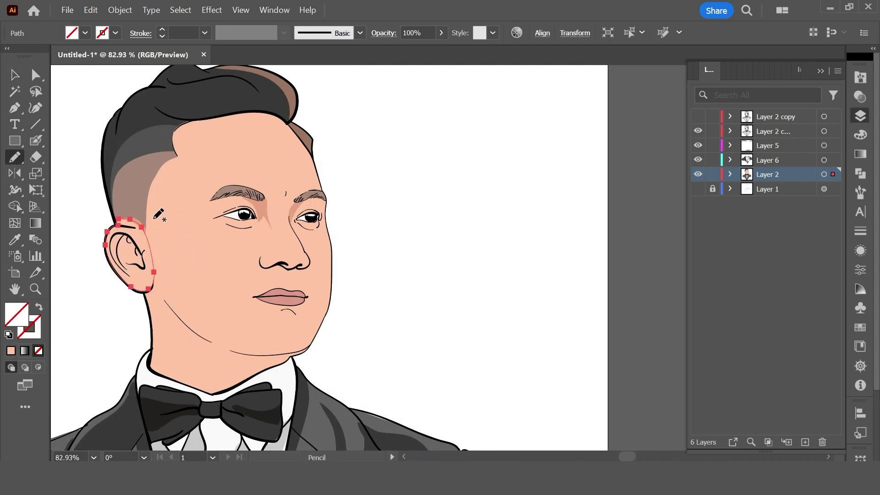
{"action": "key", "text": "i"}
{"action": "scroll", "coordinate": [142, 221], "scroll_direction": "up", "scroll_amount": 2}
{"action": "left_click", "coordinate": [142, 220]}
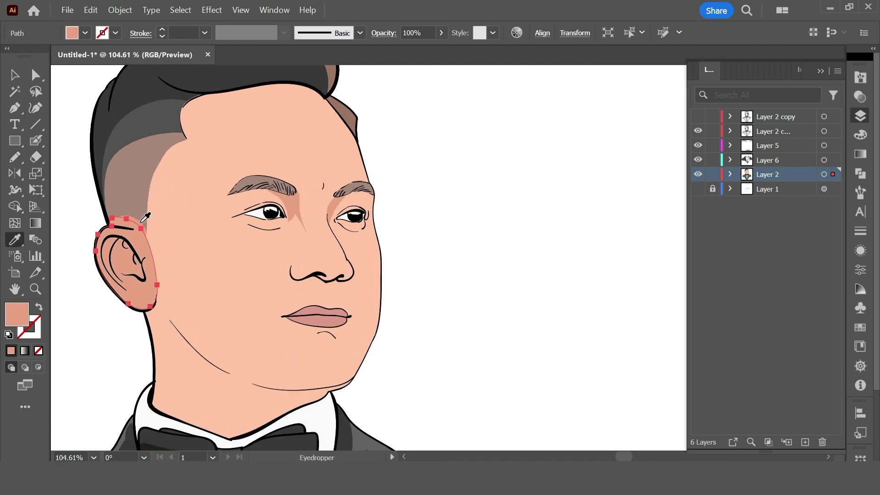
{"action": "double_click", "coordinate": [16, 317]}
{"action": "left_click", "coordinate": [550, 178]}
{"action": "key", "text": "Return"}
Erase the inner part of the ear fill, trimming it to a thin strip.
{"action": "key", "text": "shift+e"}
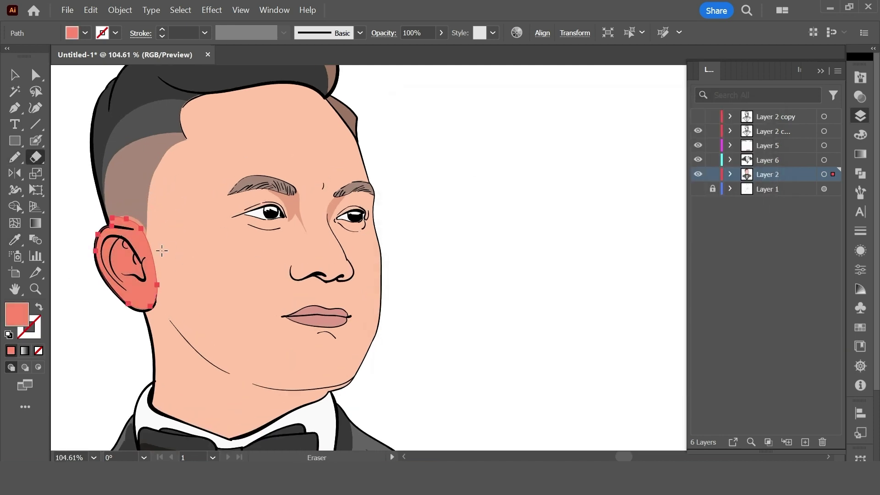
{"action": "mouse_move", "coordinate": [102, 227]}
{"action": "left_mouse_down"}
{"action": "mouse_move", "coordinate": [146, 280]}
{"action": "mouse_move", "coordinate": [123, 289]}
{"action": "left_mouse_up"}
{"action": "key", "text": "ctrl+shift+a"}
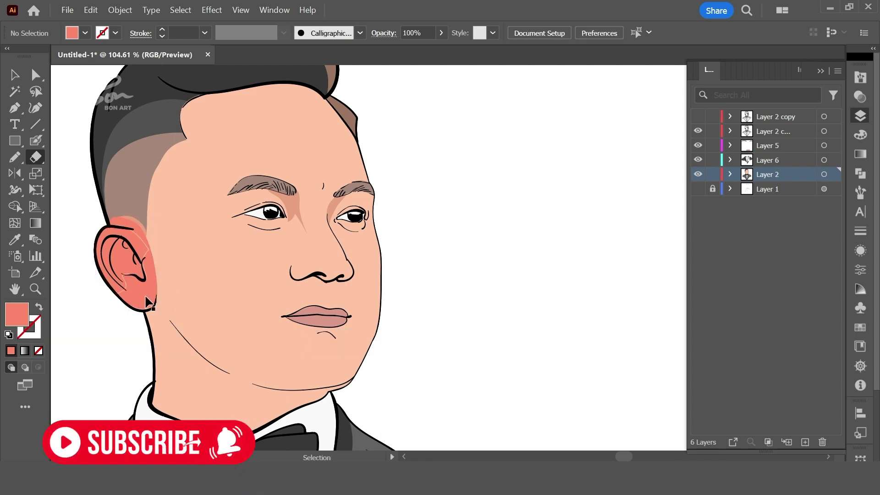
{"action": "left_click", "coordinate": [122, 251], "text": "ctrl"}
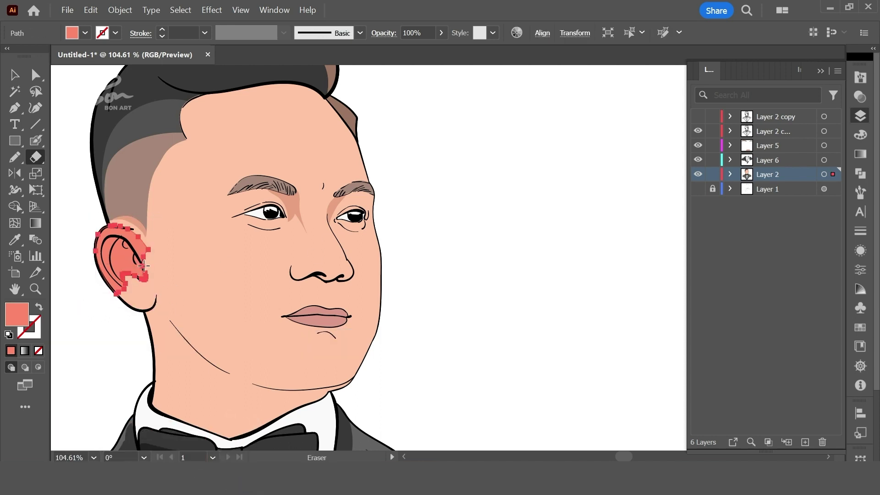
{"action": "left_click", "coordinate": [142, 242], "text": "ctrl"}
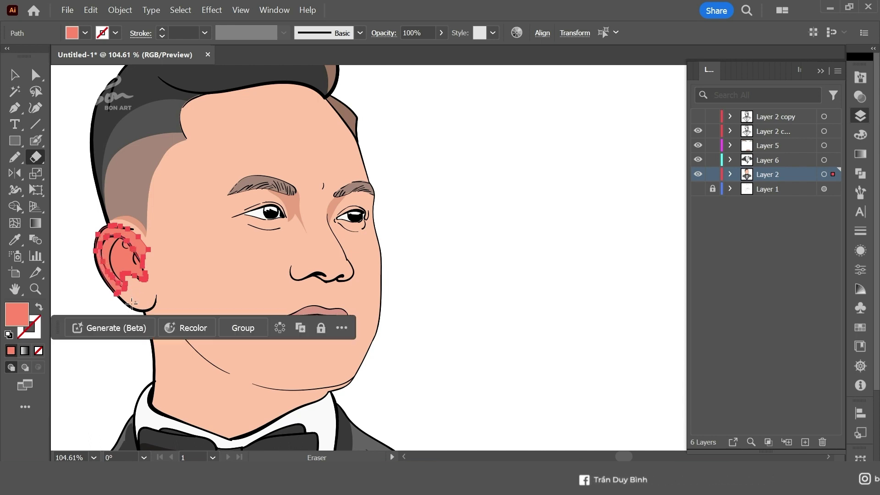
{"action": "left_click_drag", "start_coordinate": [142, 245], "coordinate": [107, 284]}
{"action": "key", "text": "ctrl+shift+a"}
{"action": "left_click", "coordinate": [123, 251], "text": "ctrl"}
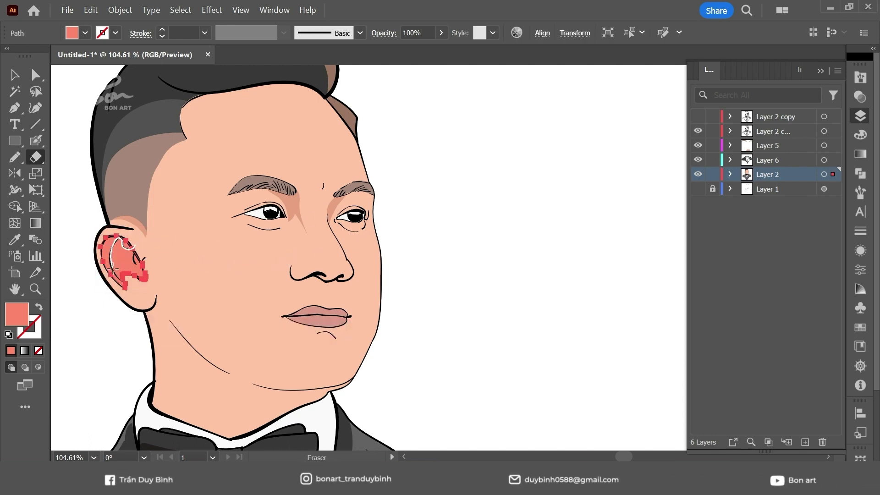
{"action": "key", "text": "ctrl"}
{"action": "scroll", "coordinate": [173, 239], "scroll_direction": "up", "scroll_amount": 1}
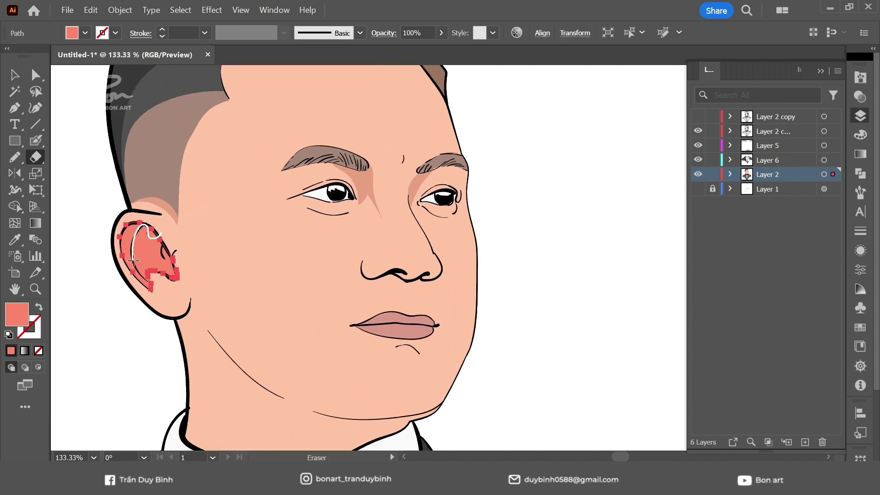
{"action": "left_click_drag", "start_coordinate": [134, 261], "coordinate": [133, 264]}
Refine the pink ear strip's anchor points with Direct Selection.
{"action": "key", "text": "a"}
{"action": "left_click", "coordinate": [140, 233]}
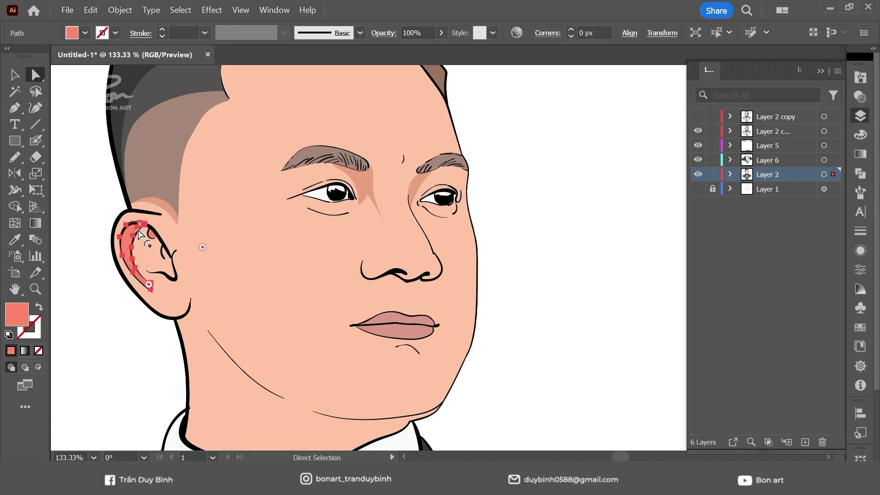
{"action": "scroll", "coordinate": [140, 234], "scroll_direction": "up", "scroll_amount": 2}
{"action": "left_click", "coordinate": [133, 226]}
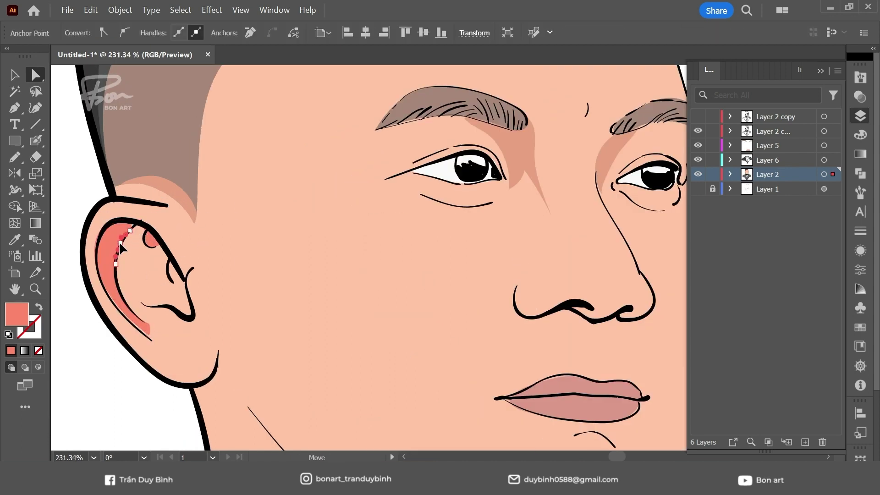
{"action": "left_click_drag", "start_coordinate": [120, 241], "coordinate": [81, 304]}
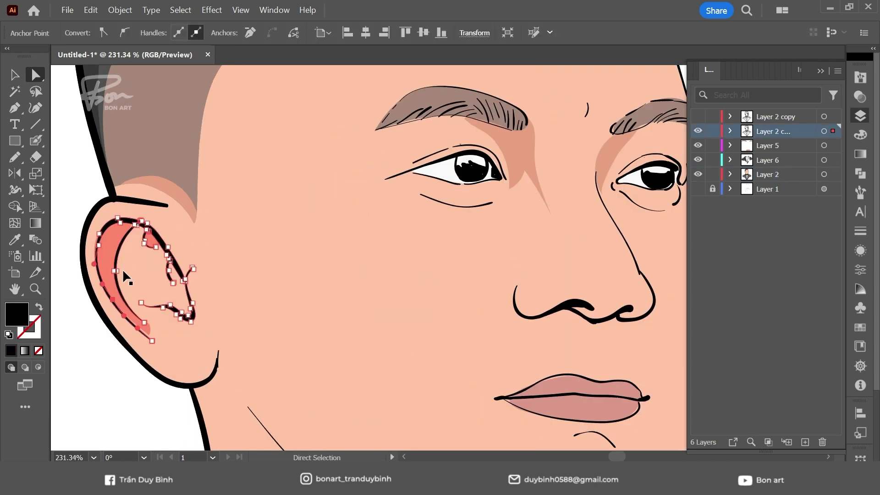
{"action": "left_click_drag", "start_coordinate": [198, 215], "coordinate": [96, 324]}
{"action": "left_click", "coordinate": [119, 314]}
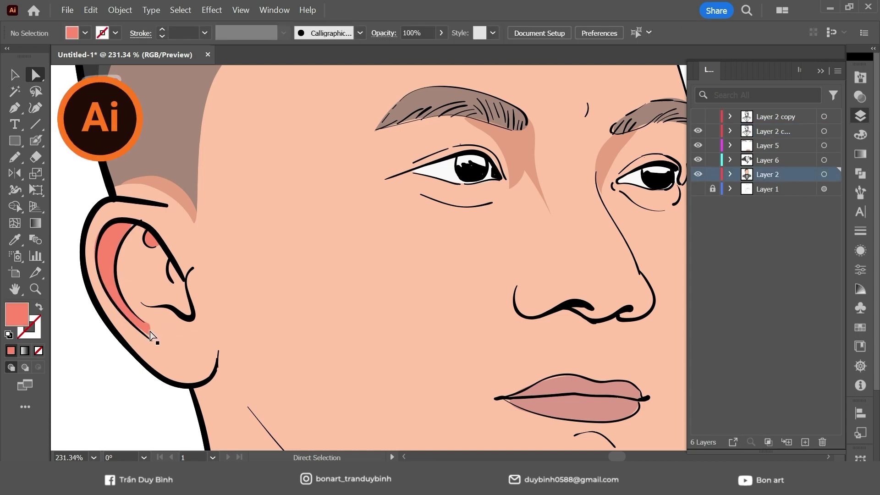
{"action": "key", "text": "ctrl+0"}
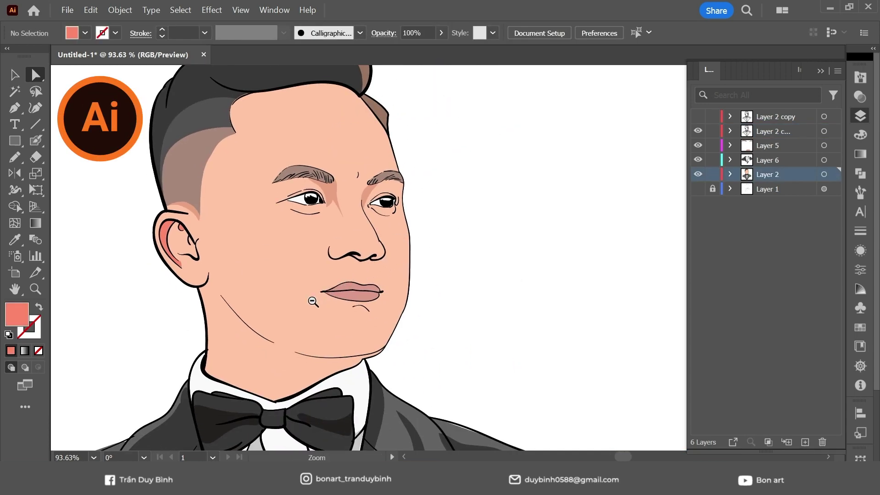
Recolour the neck shadow and draw a jaw shadow filled with sampled skin tone.
{"action": "left_click", "coordinate": [313, 301], "text": "alt"}
{"action": "left_click", "coordinate": [213, 321]}
{"action": "key", "text": "i"}
{"action": "left_click", "coordinate": [298, 275]}
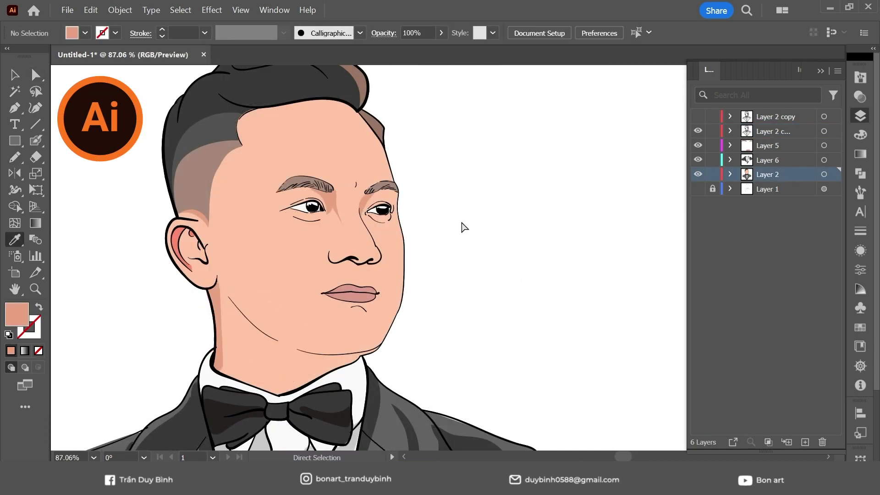
{"action": "scroll", "coordinate": [481, 243], "scroll_direction": "down", "scroll_amount": 3}
{"action": "scroll", "coordinate": [412, 248], "scroll_direction": "up", "scroll_amount": 3}
{"action": "key", "text": "n"}
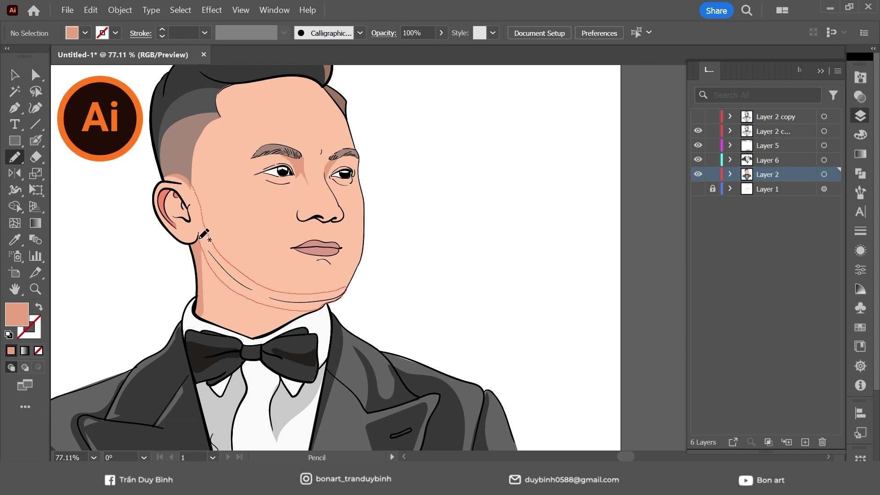
{"action": "left_click_drag", "start_coordinate": [204, 235], "coordinate": [200, 229]}
{"action": "key", "text": "i"}
{"action": "left_click", "coordinate": [302, 172]}
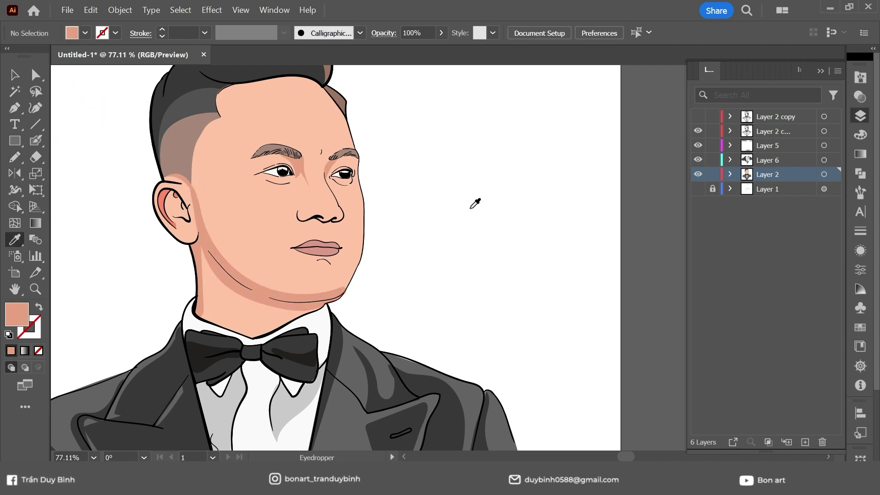
{"action": "scroll", "coordinate": [363, 295], "scroll_direction": "down", "scroll_amount": 1}
Inspect the jaw shadow and jaw outline using Direct Selection and isolation mode.
{"action": "key", "text": "a"}
{"action": "left_click", "coordinate": [194, 287]}
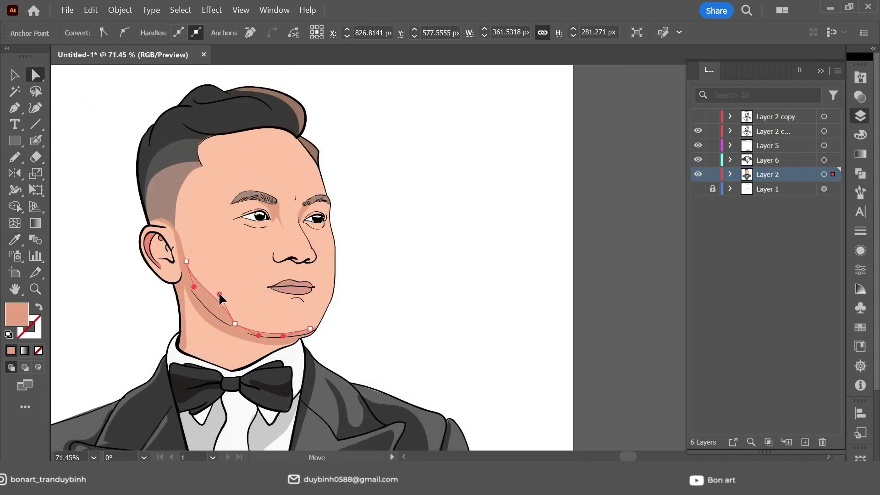
{"action": "left_click", "coordinate": [236, 323]}
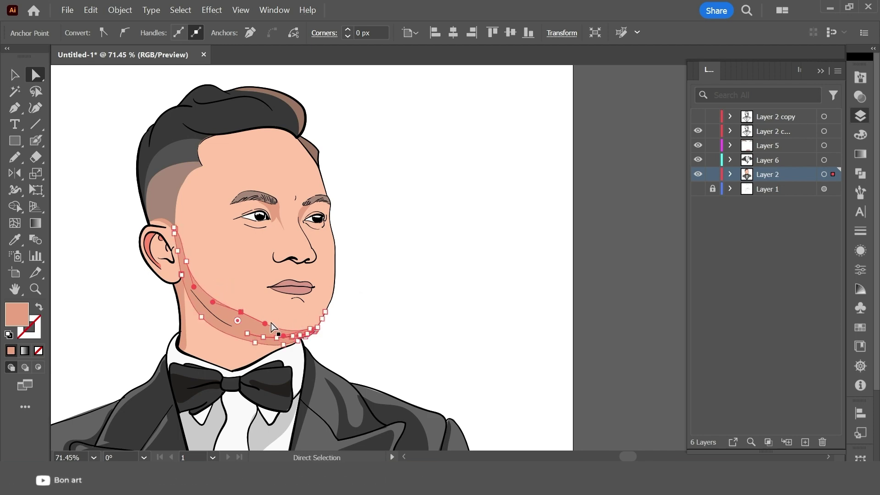
{"action": "left_click", "coordinate": [389, 290]}
{"action": "scroll", "coordinate": [373, 330], "scroll_direction": "down", "scroll_amount": 1}
{"action": "scroll", "coordinate": [393, 324], "scroll_direction": "up", "scroll_amount": 1}
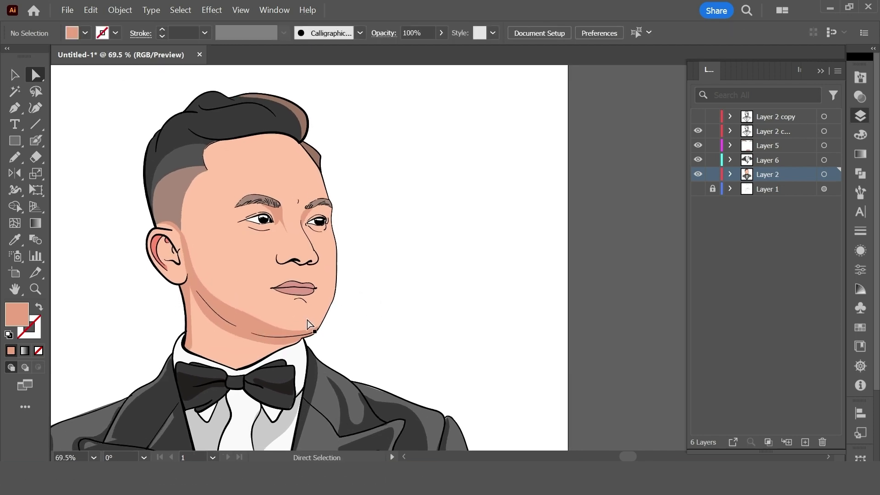
{"action": "scroll", "coordinate": [419, 308], "scroll_direction": "down", "scroll_amount": 1}
{"action": "scroll", "coordinate": [223, 320], "scroll_direction": "up", "scroll_amount": 2}
{"action": "key", "text": "v"}
{"action": "double_click", "coordinate": [221, 312]}
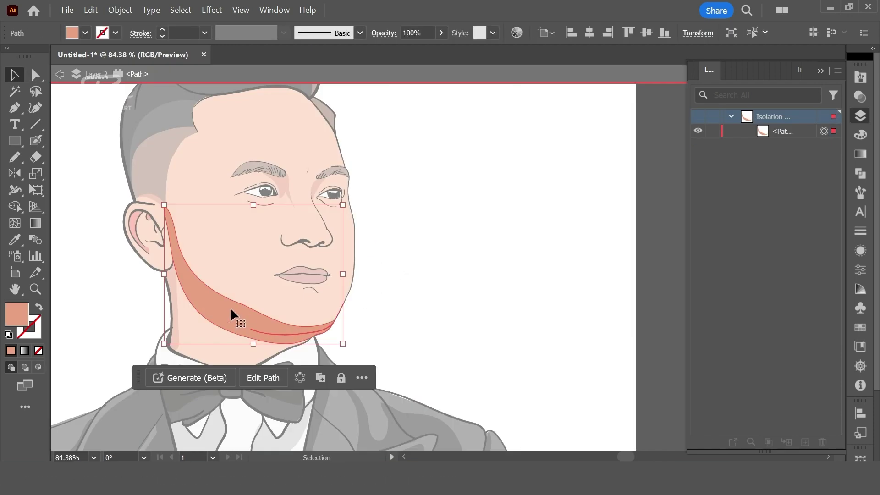
{"action": "key", "text": "Escape"}
{"action": "left_click", "coordinate": [289, 328]}
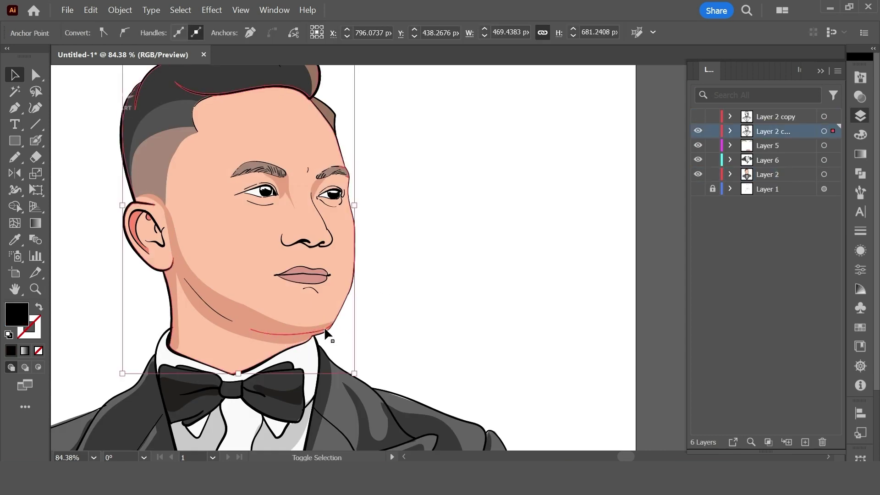
{"action": "left_click", "coordinate": [345, 326]}
Draw a salmon-filled shadow under the chin, then start a shadow outline beside the nose.
{"action": "key", "text": "n"}
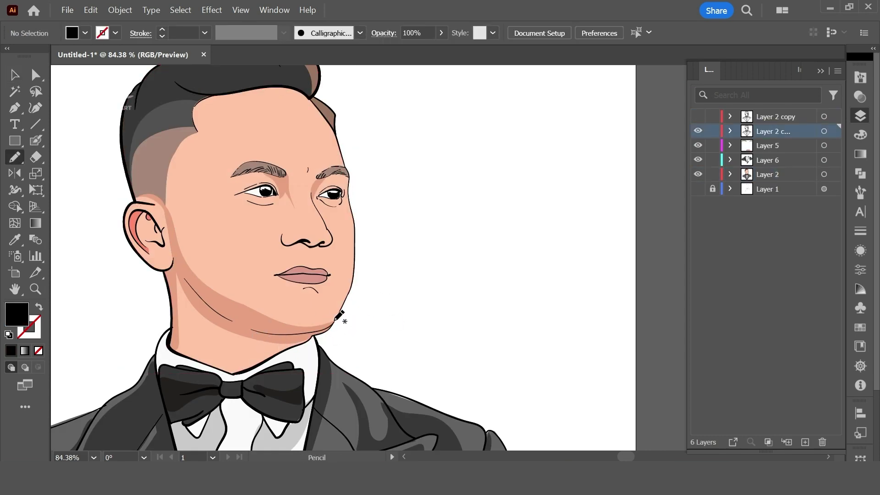
{"action": "left_click_drag", "start_coordinate": [343, 317], "coordinate": [278, 325]}
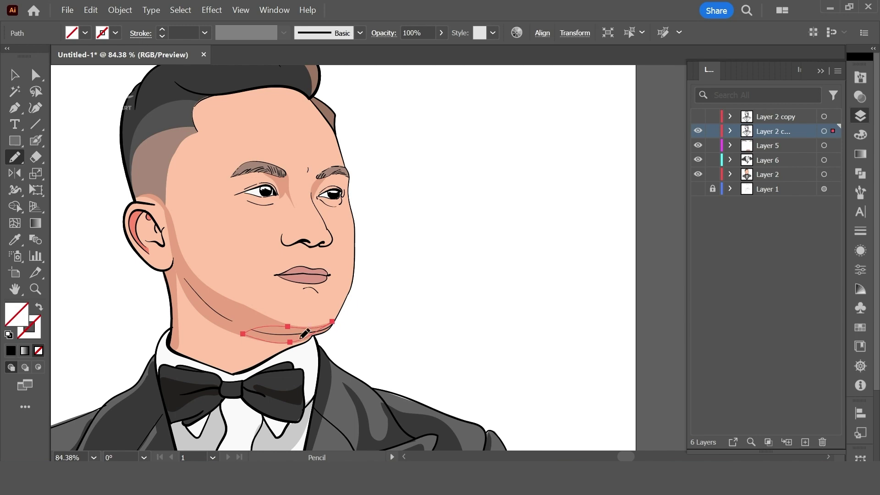
{"action": "key", "text": "i"}
{"action": "left_click", "coordinate": [304, 333]}
{"action": "double_click", "coordinate": [16, 314]}
{"action": "key", "text": "Return"}
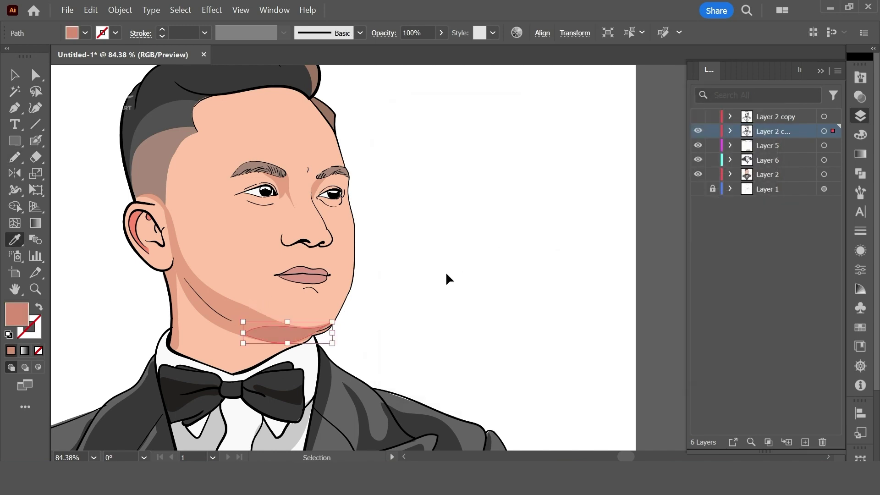
{"action": "left_click_drag", "start_coordinate": [366, 167], "coordinate": [376, 195]}
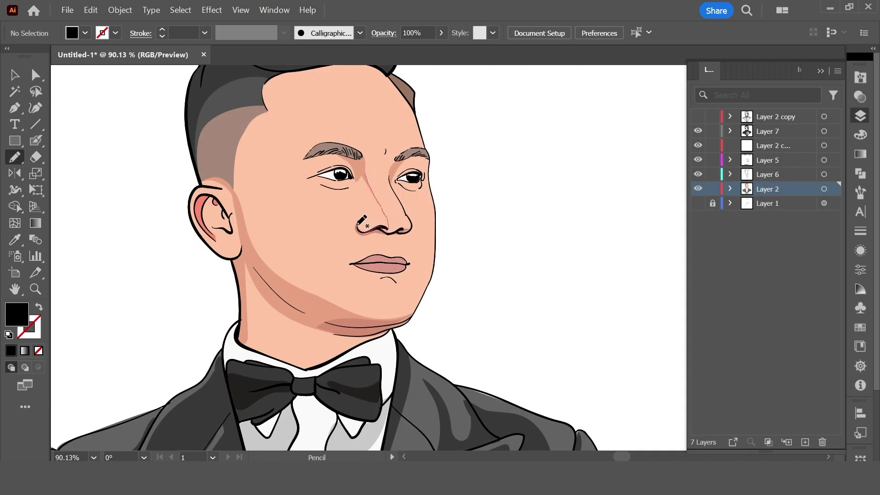
Fill the nose-side shadow and a new nose-tip shape with the salmon tone.
{"action": "left_click_drag", "start_coordinate": [378, 209], "coordinate": [383, 215]}
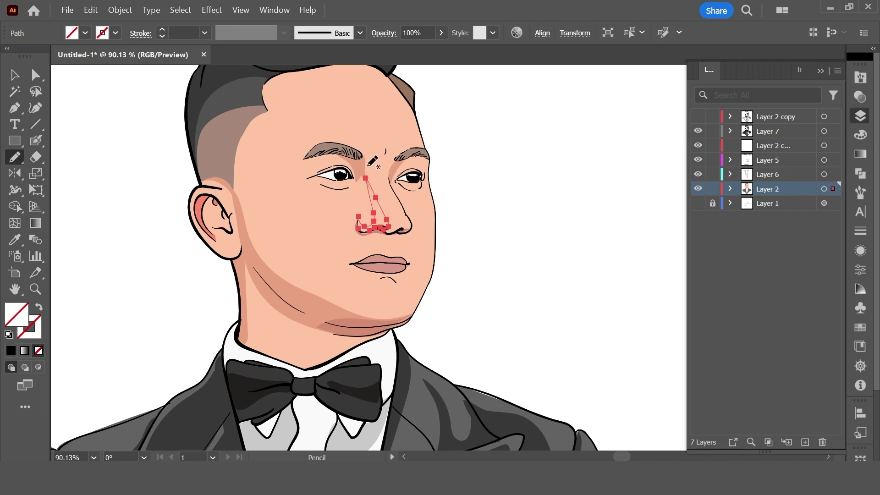
{"action": "key", "text": "i"}
{"action": "left_click", "coordinate": [305, 333]}
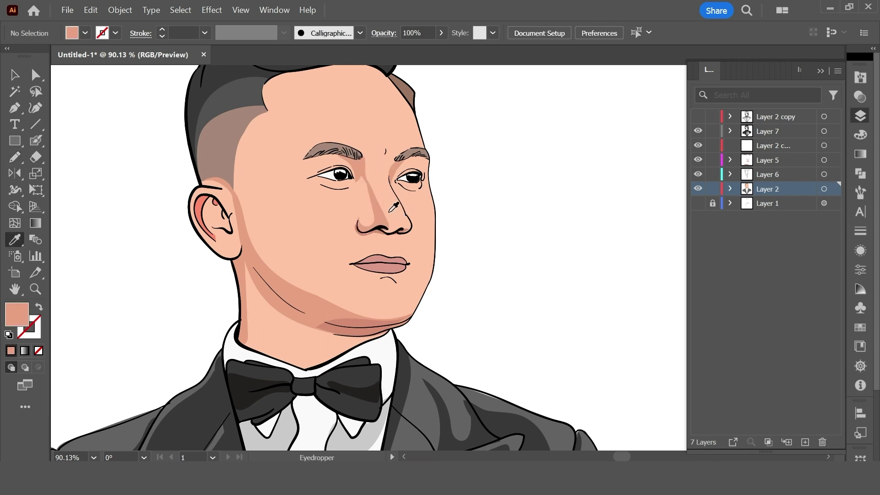
{"action": "key", "text": "n"}
{"action": "left_click_drag", "start_coordinate": [366, 222], "coordinate": [367, 220]}
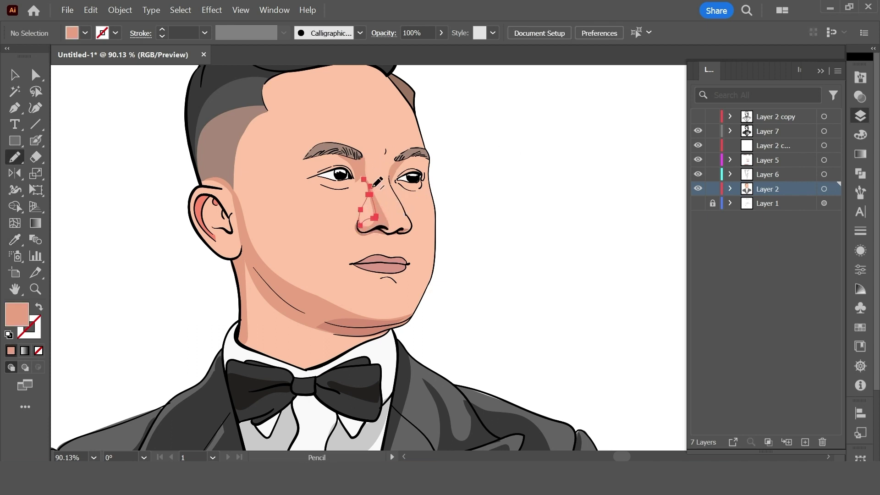
{"action": "key", "text": "i"}
{"action": "left_click", "coordinate": [404, 202]}
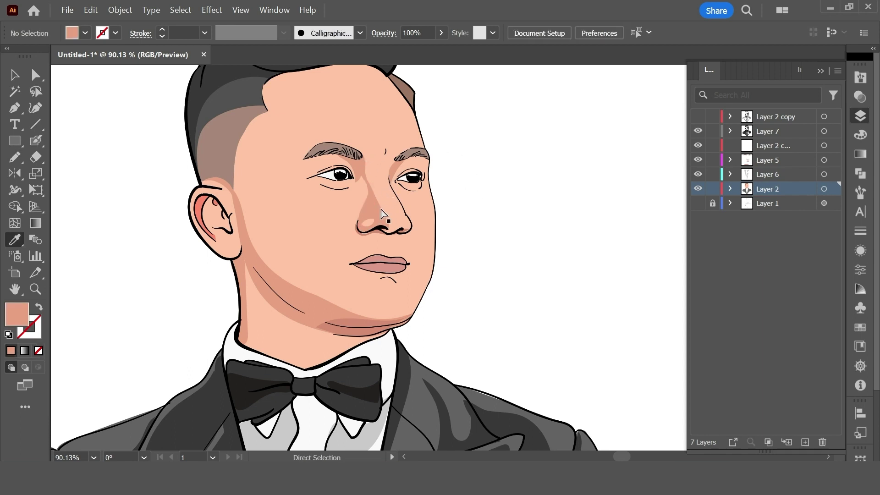
Select the nose-bridge shadow path, then reframe the view on the face.
{"action": "left_click", "coordinate": [375, 185]}
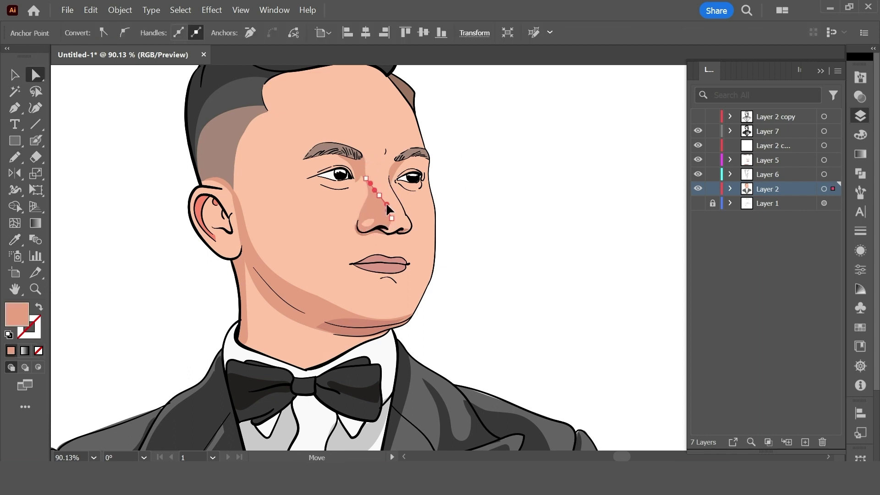
{"action": "left_click", "coordinate": [494, 210]}
{"action": "left_click", "coordinate": [462, 223], "text": "alt"}
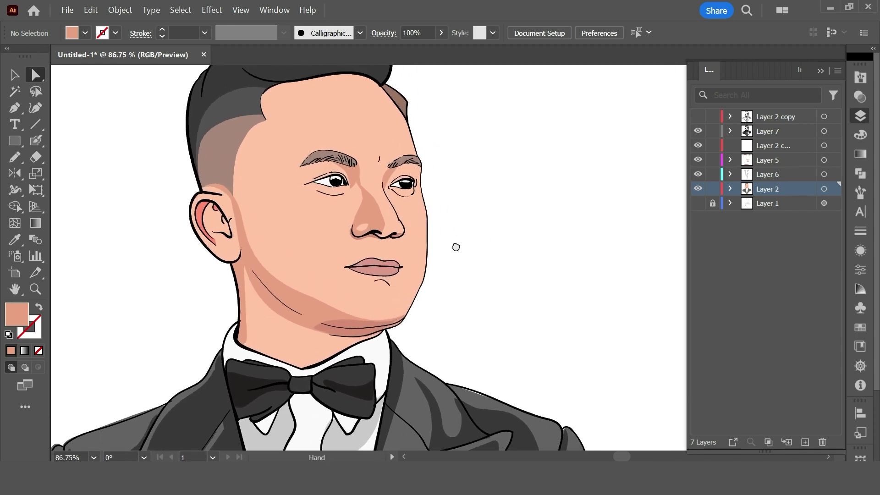
{"action": "mouse_move", "coordinate": [456, 246]}
{"action": "left_mouse_down"}
{"action": "mouse_move", "coordinate": [325, 247]}
{"action": "mouse_move", "coordinate": [303, 256]}
{"action": "left_mouse_up"}
Toggle between Pencil, Eyedropper and Direct Selection while bringing the whole face into view.
{"action": "key", "text": "n"}
{"action": "key", "text": "i"}
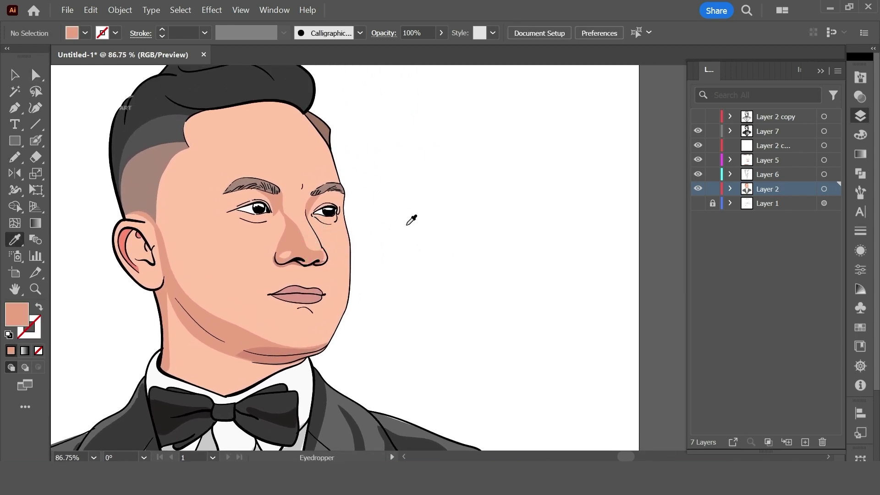
{"action": "key", "text": "a"}
{"action": "key", "text": "n"}
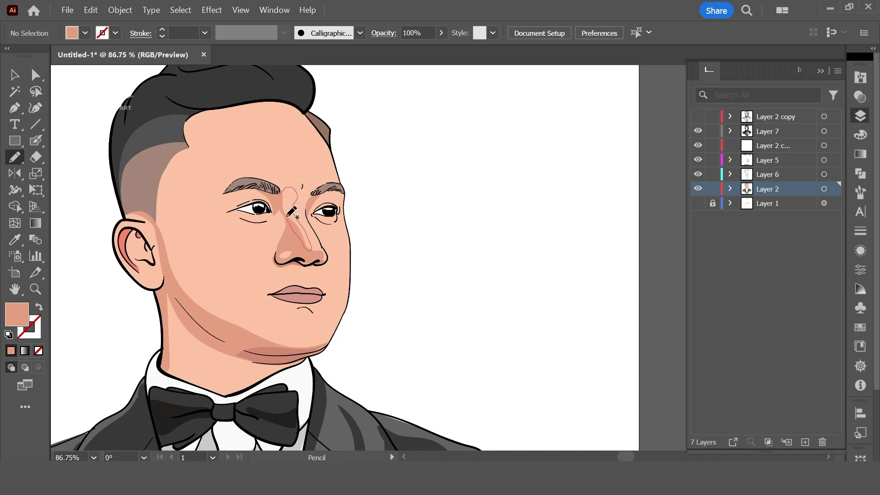
{"action": "key", "text": "i"}
{"action": "scroll", "coordinate": [405, 262], "scroll_direction": "down", "scroll_amount": 2}
{"action": "left_click_drag", "start_coordinate": [405, 261], "coordinate": [437, 277]}
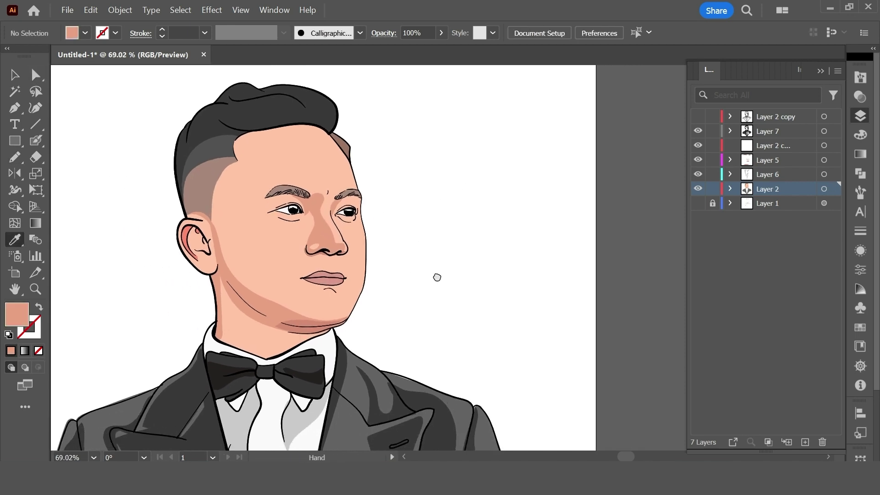
{"action": "scroll", "coordinate": [437, 277], "scroll_direction": "down", "scroll_amount": 1}
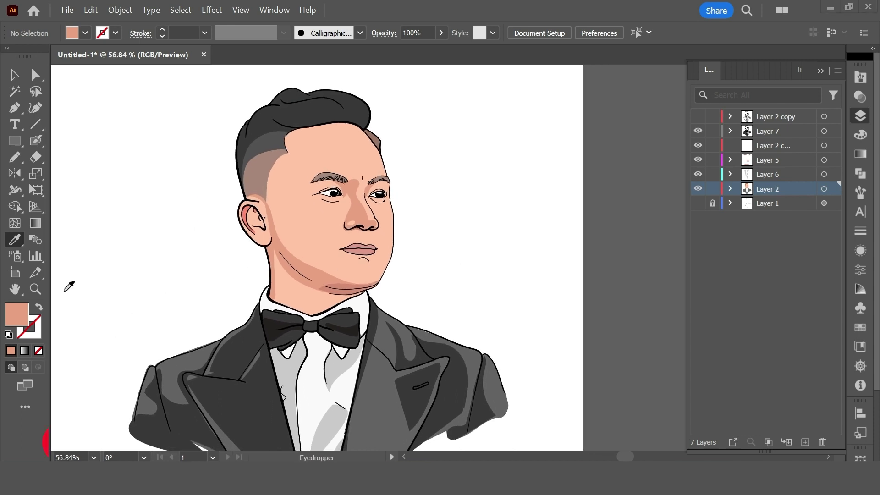
{"action": "scroll", "coordinate": [463, 127], "scroll_direction": "up", "scroll_amount": 1}
{"action": "key", "text": "v"}
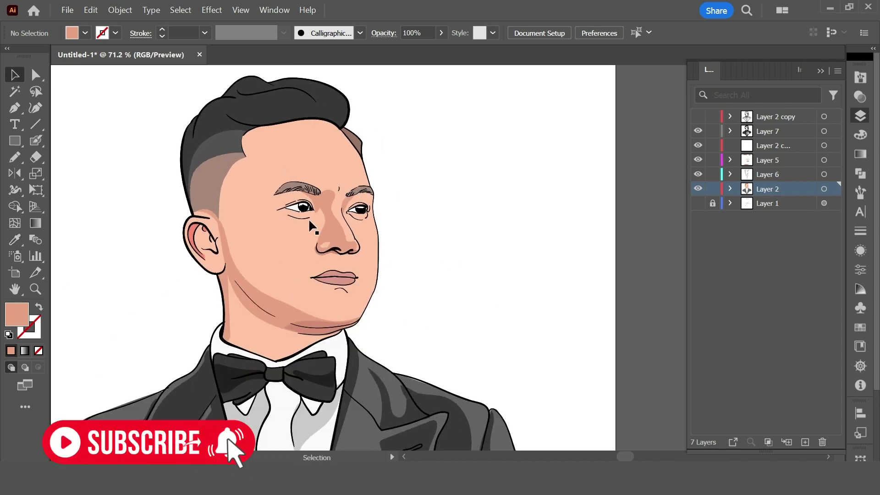
{"action": "key", "text": "n"}
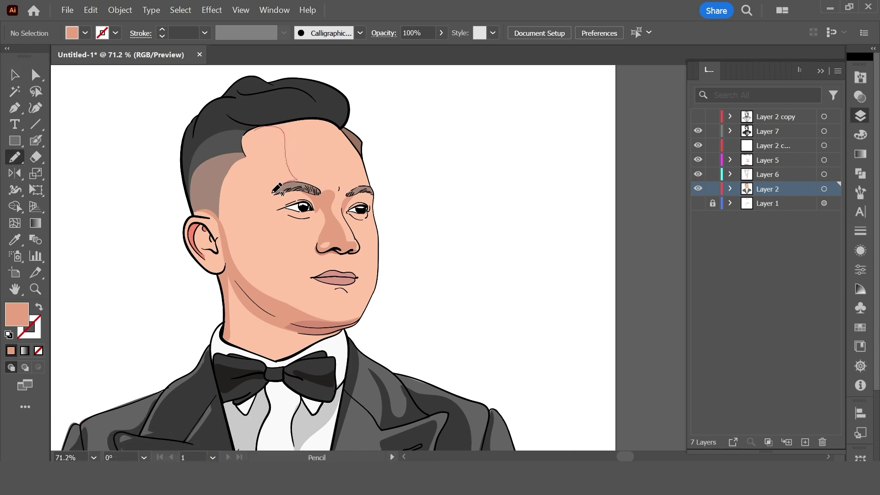
Draw a forehead shape with a skin-tone gradient fading to 0% opacity, angled outward.
{"action": "left_click_drag", "start_coordinate": [250, 132], "coordinate": [249, 133]}
{"action": "key", "text": "i"}
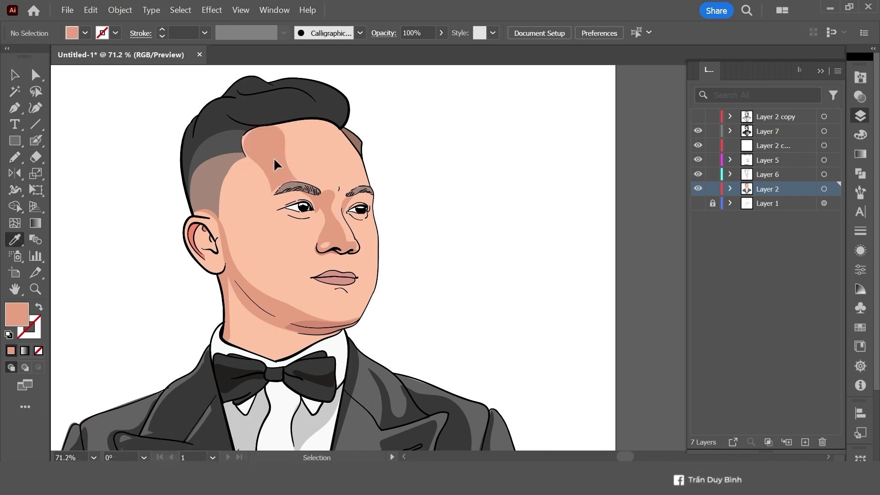
{"action": "left_click", "coordinate": [281, 161]}
{"action": "left_click", "coordinate": [860, 153]}
{"action": "left_click", "coordinate": [774, 164]}
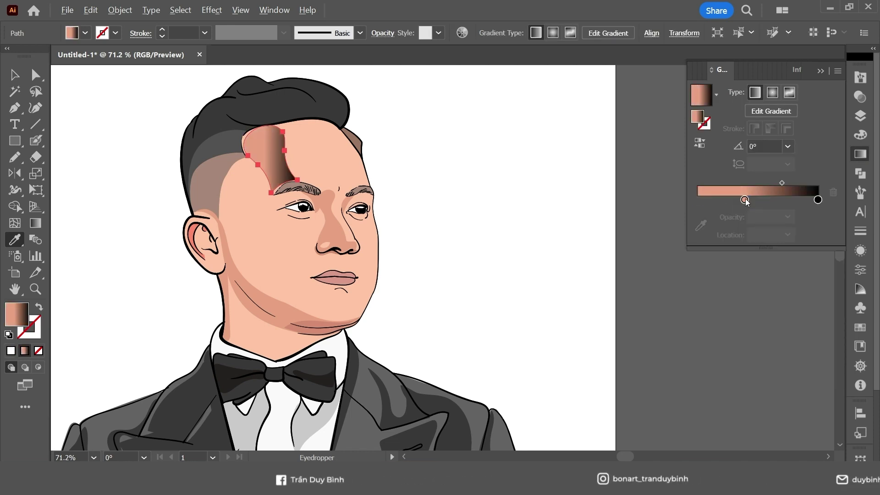
{"action": "mouse_move", "coordinate": [818, 199]}
{"action": "left_mouse_down"}
{"action": "mouse_move", "coordinate": [782, 200]}
{"action": "mouse_move", "coordinate": [818, 200]}
{"action": "left_mouse_up"}
{"action": "left_click", "coordinate": [788, 217]}
{"action": "key", "text": "g"}
{"action": "left_click_drag", "start_coordinate": [247, 156], "coordinate": [295, 128]}
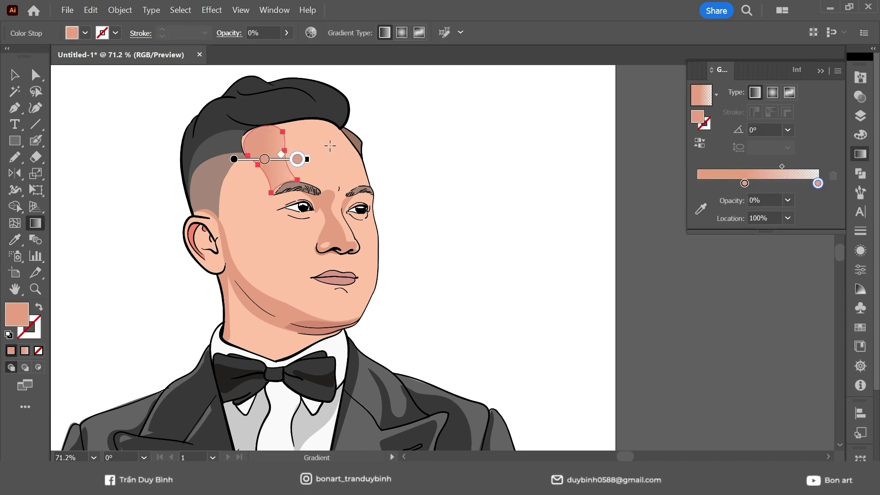
{"action": "left_click", "coordinate": [413, 156]}
{"action": "left_click", "coordinate": [454, 234], "text": "alt"}
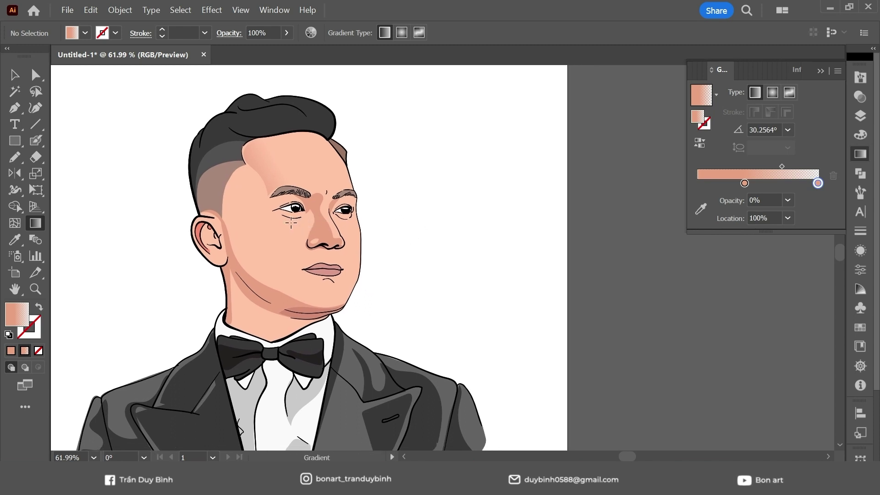
Draw a shadow down the left side of the face and position its fading gradient.
{"action": "key", "text": "n"}
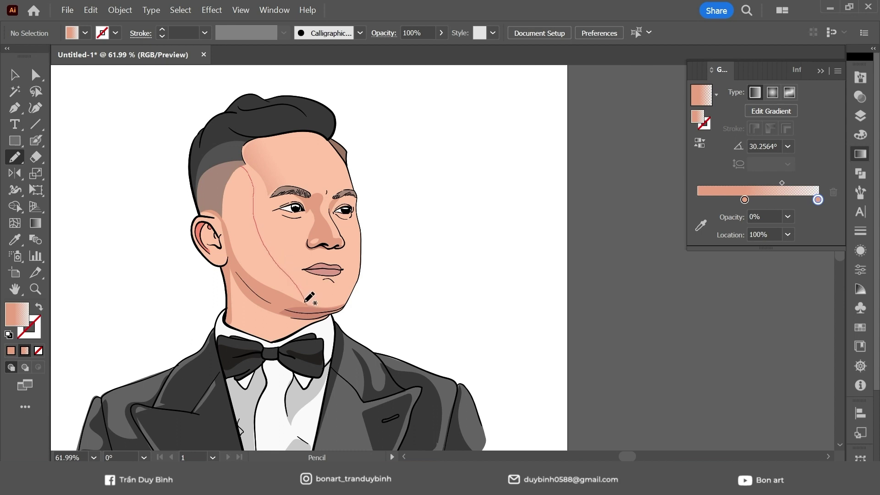
{"action": "left_click_drag", "start_coordinate": [240, 166], "coordinate": [241, 163]}
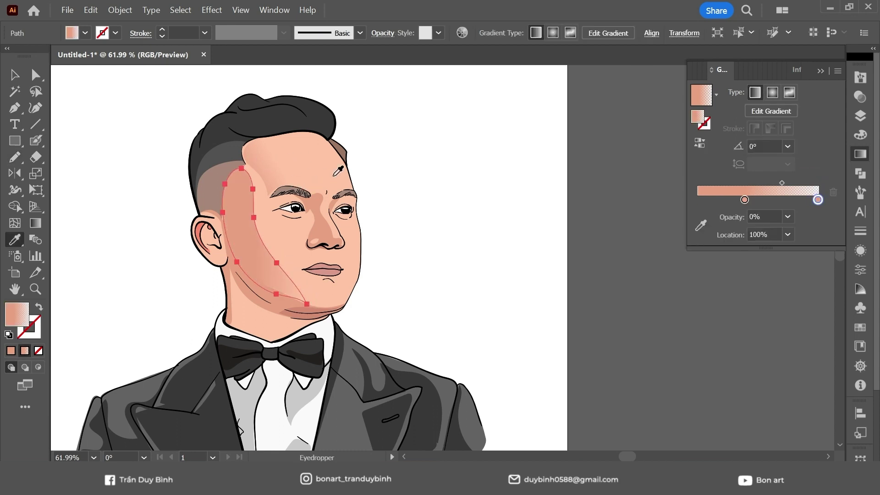
{"action": "key", "text": "i"}
{"action": "left_click", "coordinate": [470, 188], "text": "ctrl"}
{"action": "left_click", "coordinate": [225, 214], "text": "ctrl"}
{"action": "key", "text": "g"}
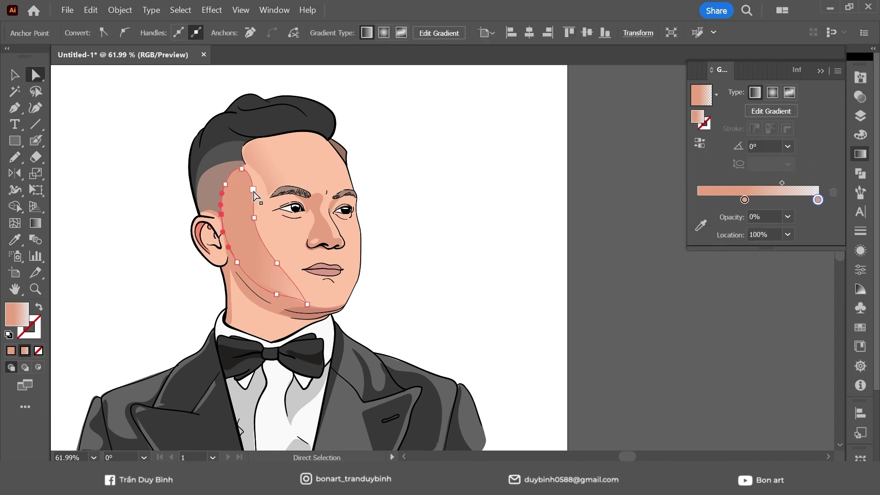
{"action": "left_click_drag", "start_coordinate": [254, 237], "coordinate": [243, 236]}
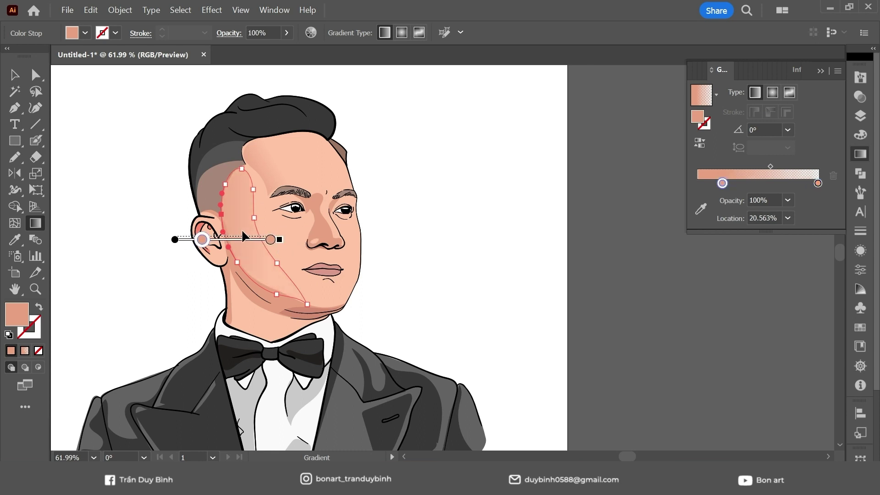
{"action": "left_click", "coordinate": [424, 224], "text": "ctrl"}
{"action": "mouse_move", "coordinate": [424, 224]}
{"action": "left_mouse_down"}
{"action": "mouse_move", "coordinate": [400, 262]}
{"action": "mouse_move", "coordinate": [415, 271]}
{"action": "left_mouse_up"}
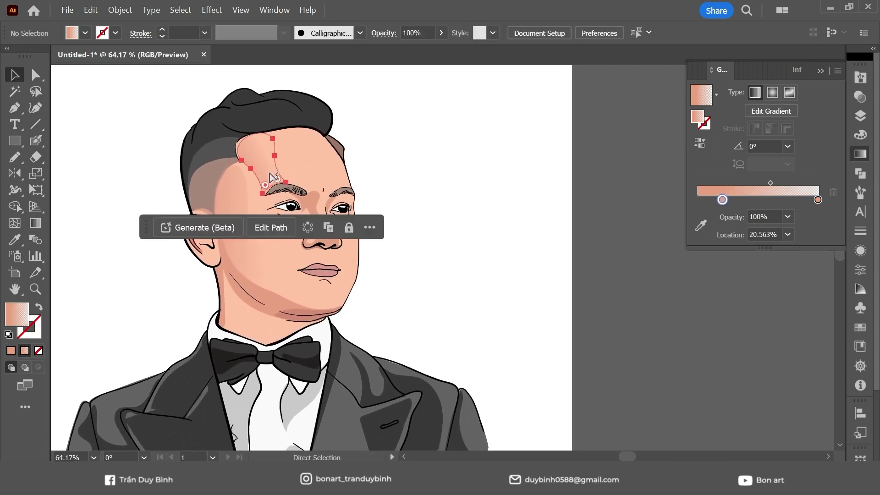
Re-angle the forehead highlight's gradient across the brow.
{"action": "left_click_drag", "start_coordinate": [191, 141], "coordinate": [354, 127]}
{"action": "left_click", "coordinate": [478, 208], "text": "ctrl"}
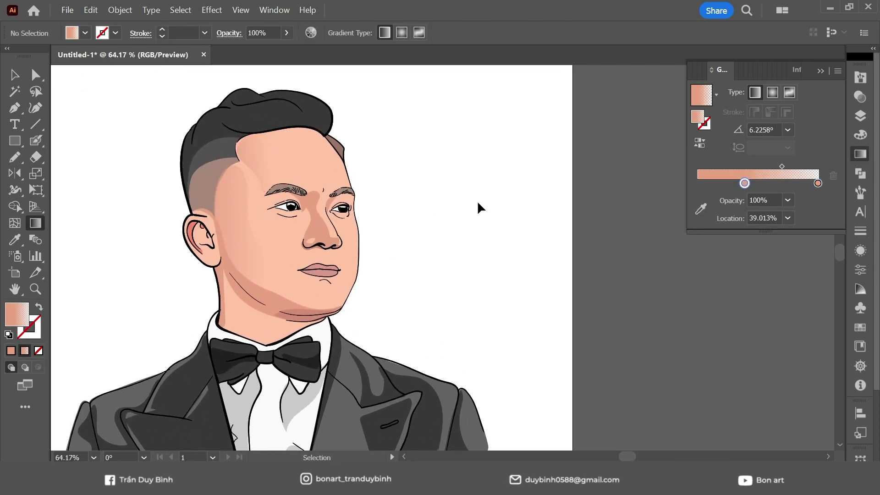
{"action": "mouse_move", "coordinate": [414, 234]}
{"action": "left_mouse_down"}
{"action": "mouse_move", "coordinate": [424, 259]}
{"action": "mouse_move", "coordinate": [403, 159]}
{"action": "left_mouse_up"}
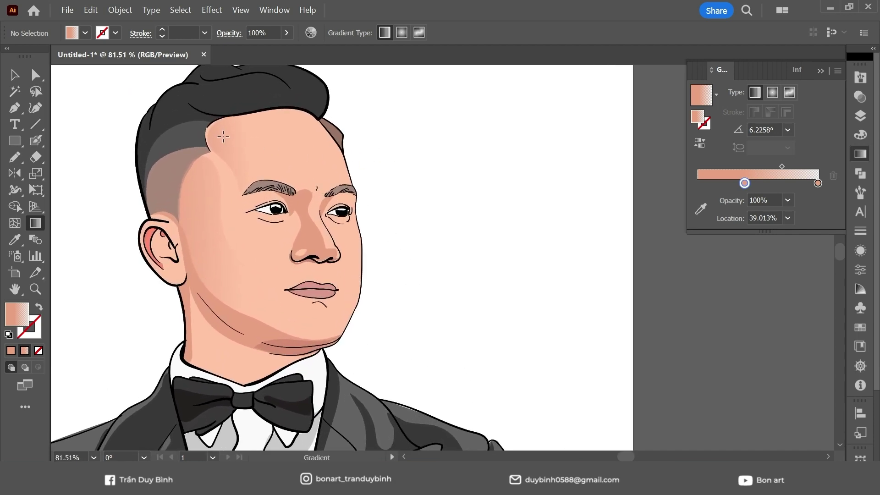
{"action": "key", "text": "n"}
{"action": "scroll", "coordinate": [456, 151], "scroll_direction": "down", "scroll_amount": 2}
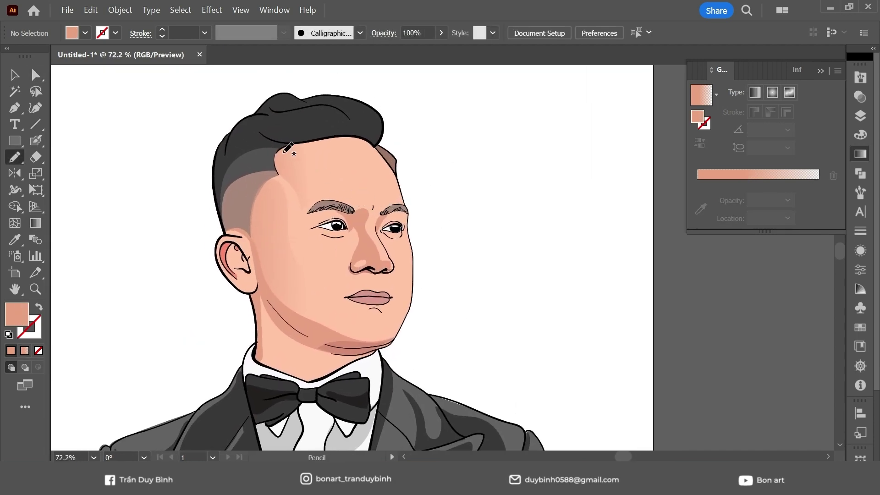
Draw a hairline shading shape, fill it with the face gradient, and adjust its end points.
{"action": "left_click_drag", "start_coordinate": [348, 145], "coordinate": [277, 155]}
{"action": "key", "text": "i"}
{"action": "left_click", "coordinate": [330, 168]}
{"action": "key", "text": "a"}
{"action": "left_click", "coordinate": [402, 147]}
{"action": "left_click", "coordinate": [329, 144]}
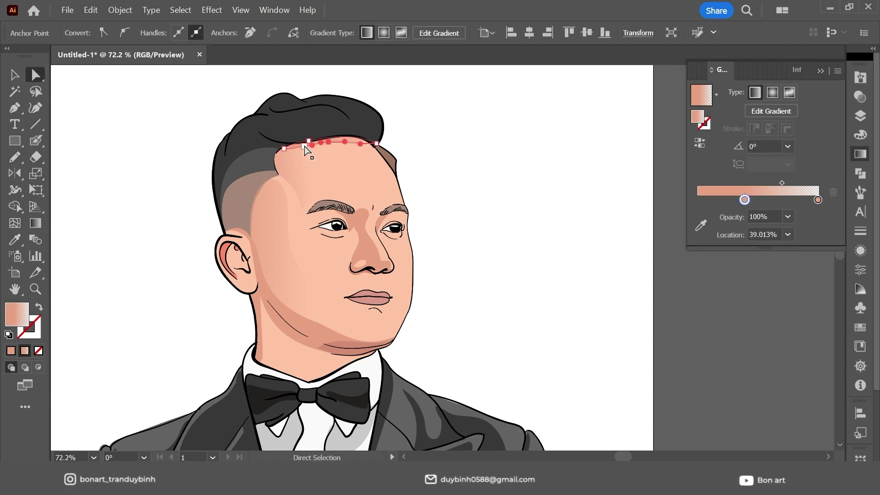
{"action": "scroll", "coordinate": [283, 147], "scroll_direction": "up", "scroll_amount": 3}
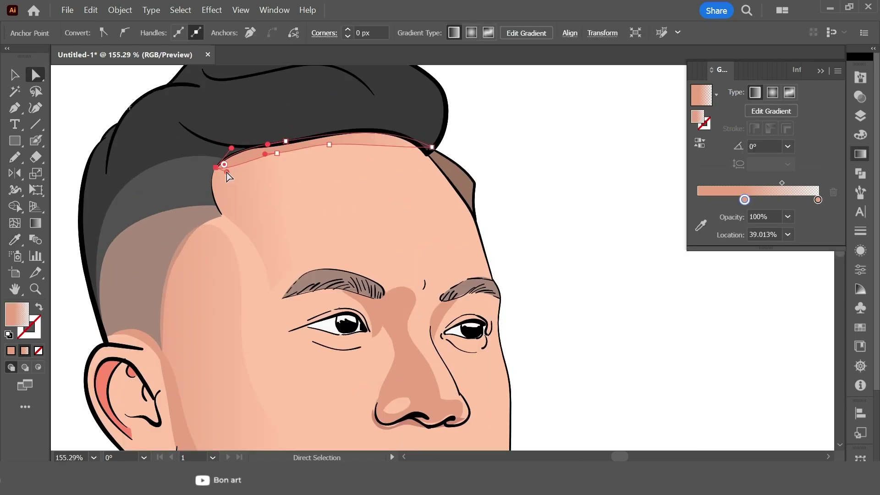
{"action": "left_click", "coordinate": [539, 136]}
{"action": "scroll", "coordinate": [546, 273], "scroll_direction": "down", "scroll_amount": 5}
{"action": "scroll", "coordinate": [423, 250], "scroll_direction": "down", "scroll_amount": 1}
{"action": "left_click_drag", "start_coordinate": [422, 249], "coordinate": [400, 194]}
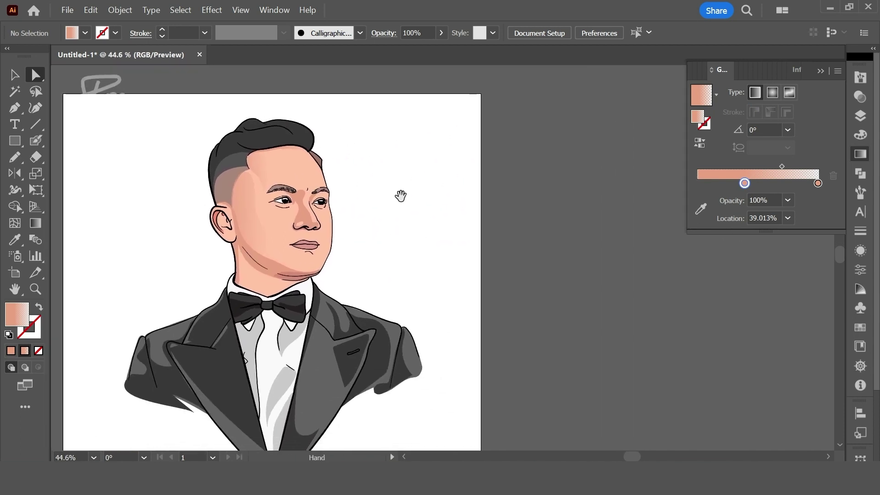
{"action": "scroll", "coordinate": [353, 248], "scroll_direction": "up", "scroll_amount": 1}
Replace a stray stroke with a face-gradient shadow shape on the cheek beside the mouth.
{"action": "key", "text": "n"}
{"action": "scroll", "coordinate": [304, 236], "scroll_direction": "up", "scroll_amount": 1}
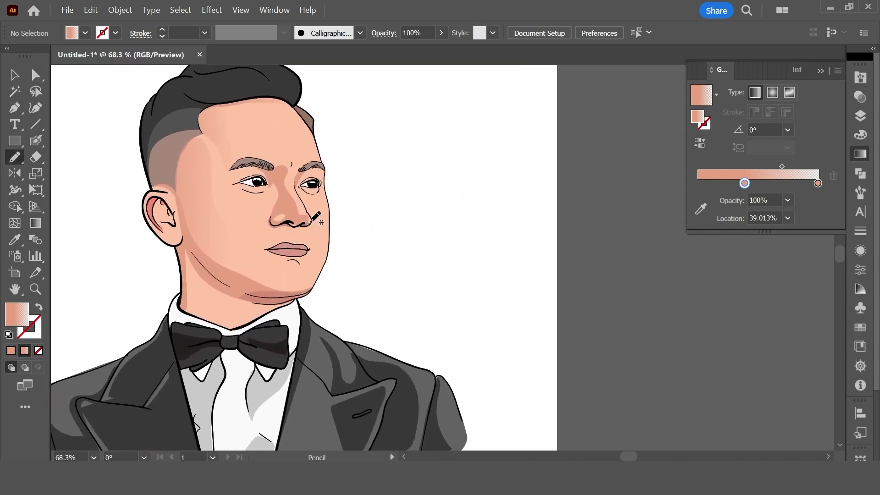
{"action": "key", "text": "ctrl+z"}
{"action": "left_click_drag", "start_coordinate": [311, 202], "coordinate": [312, 205]}
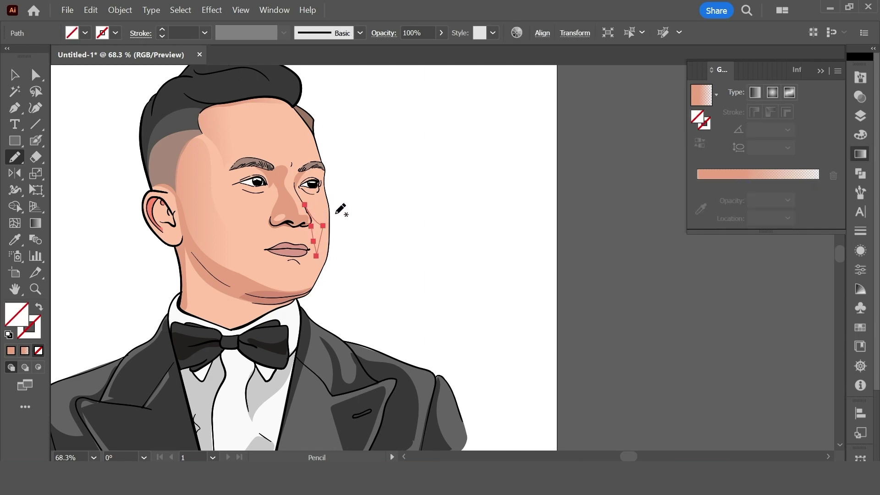
{"action": "key", "text": "i"}
{"action": "left_click", "coordinate": [331, 166]}
{"action": "scroll", "coordinate": [327, 243], "scroll_direction": "up", "scroll_amount": 2}
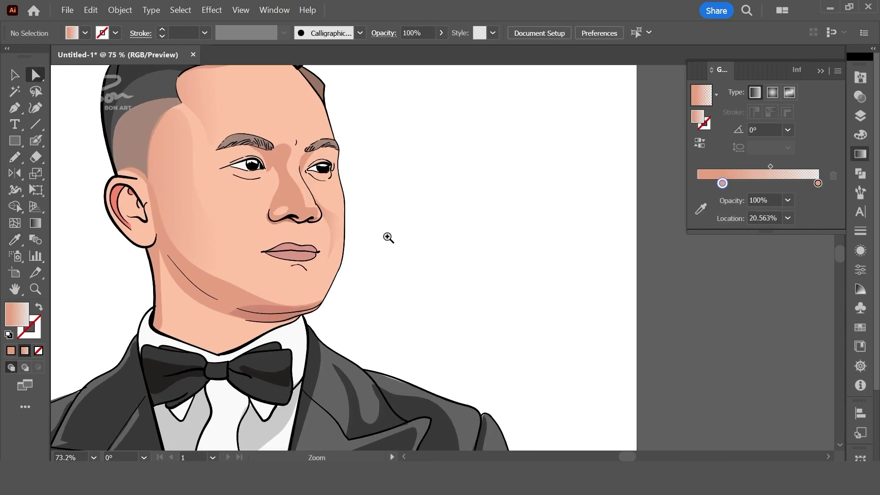
Add a small face-gradient shading stroke at the lip corner.
{"action": "key", "text": "n"}
{"action": "left_click_drag", "start_coordinate": [322, 246], "coordinate": [321, 258]}
{"action": "key", "text": "i"}
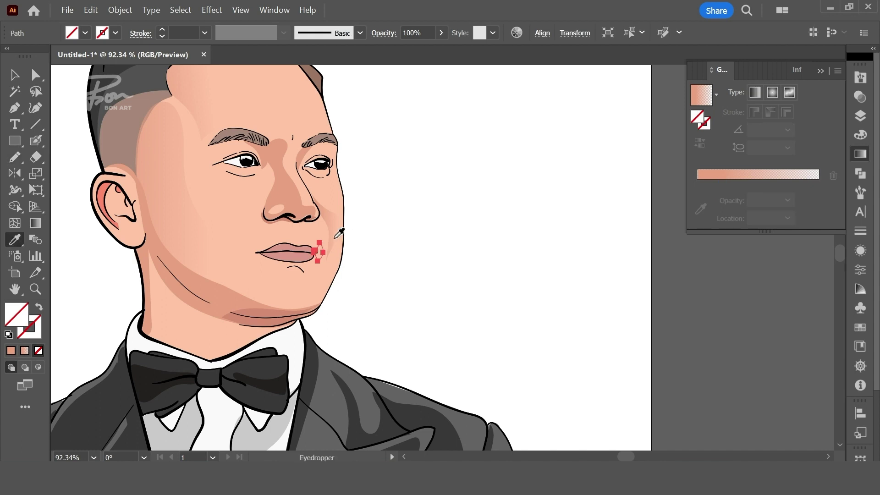
{"action": "left_click", "coordinate": [331, 220]}
{"action": "scroll", "coordinate": [383, 253], "scroll_direction": "down", "scroll_amount": 3}
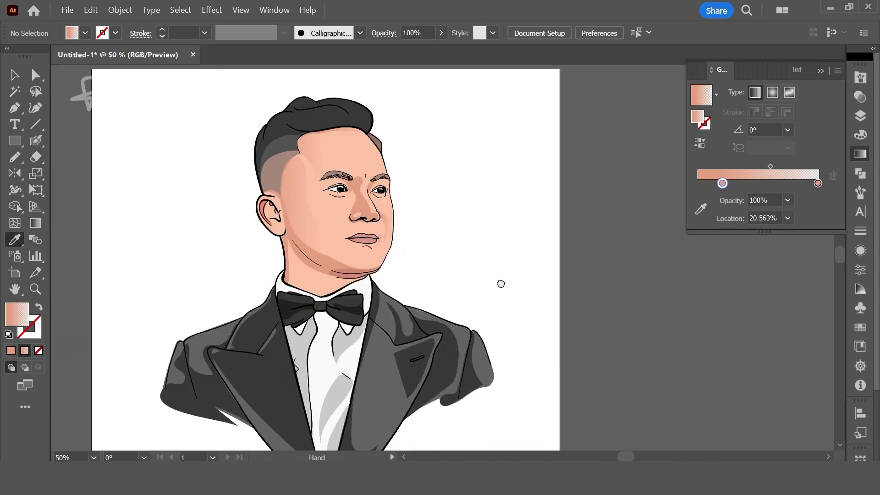
{"action": "scroll", "coordinate": [399, 198], "scroll_direction": "up", "scroll_amount": 1}
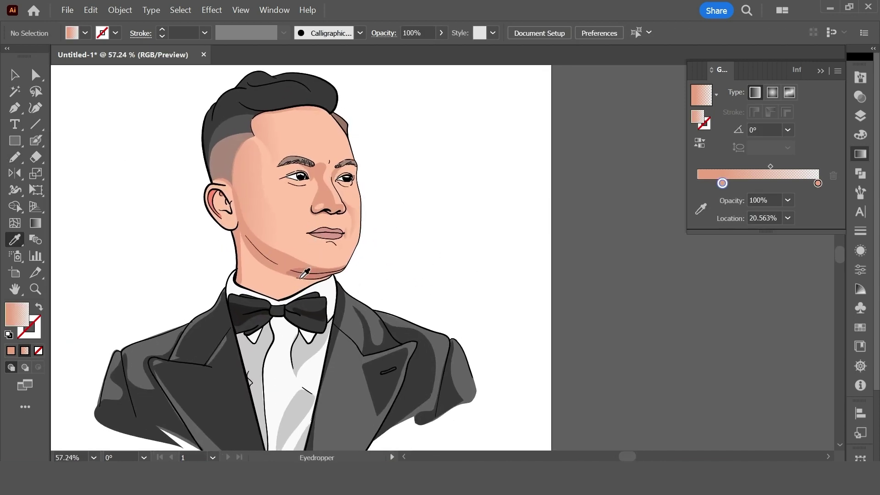
Draw a jaw-and-neck shading shape with the skin gradient angled diagonally down the neck.
{"action": "key", "text": "n"}
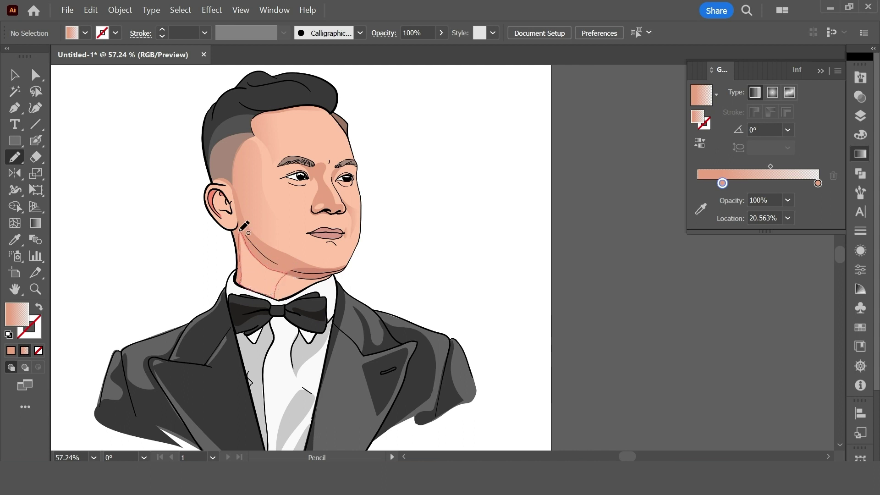
{"action": "left_click_drag", "start_coordinate": [244, 226], "coordinate": [244, 227]}
{"action": "key", "text": "i"}
{"action": "left_click", "coordinate": [275, 275], "text": "ctrl"}
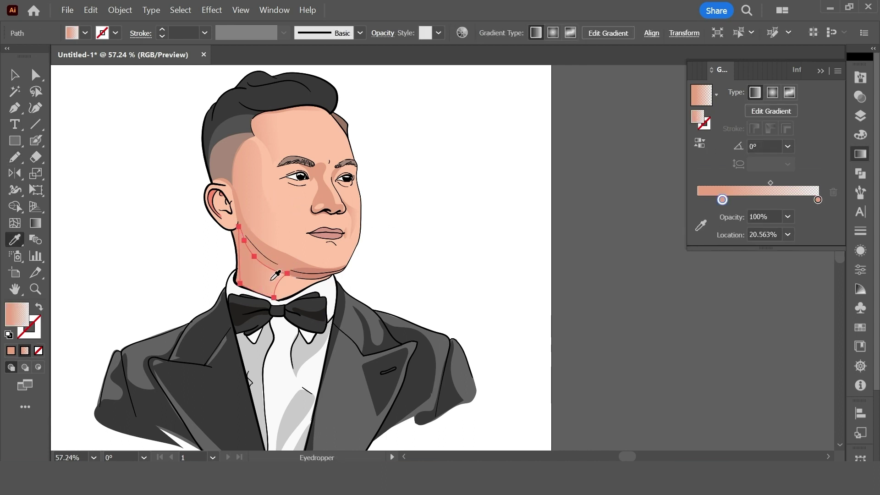
{"action": "key", "text": "g"}
{"action": "left_click_drag", "start_coordinate": [248, 261], "coordinate": [307, 292]}
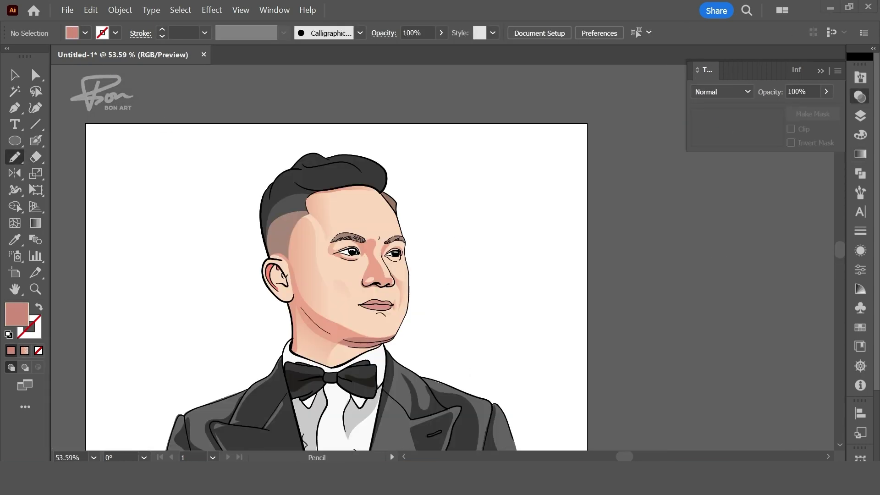
Group the nose shading pieces using the Pathfinder panel.
{"action": "scroll", "coordinate": [420, 275], "scroll_direction": "up", "scroll_amount": 2}
{"action": "scroll", "coordinate": [420, 275], "scroll_direction": "up", "scroll_amount": 2}
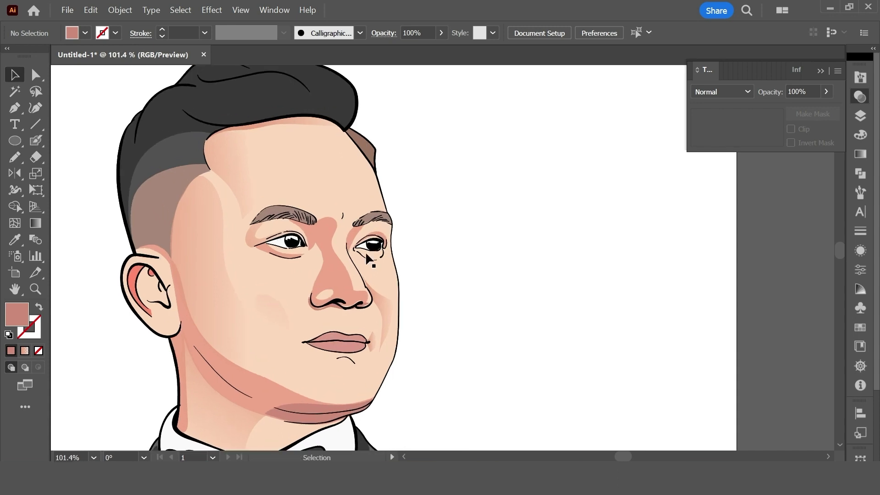
{"action": "left_click", "coordinate": [341, 278], "text": "ctrl"}
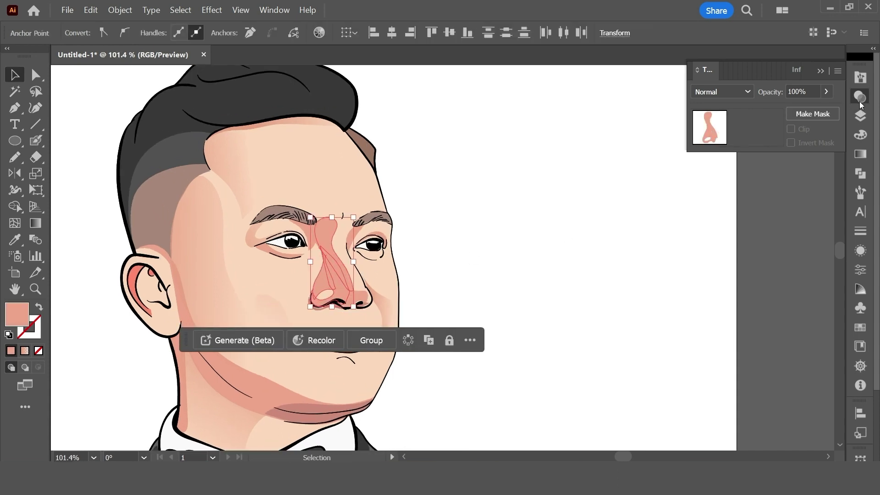
{"action": "left_click", "coordinate": [861, 115]}
{"action": "left_click", "coordinate": [861, 173]}
{"action": "left_click", "coordinate": [700, 108]}
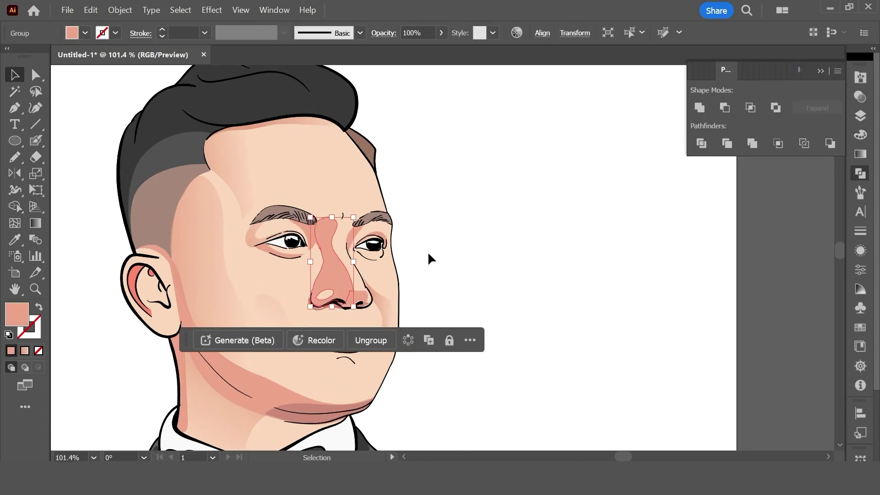
{"action": "left_click", "coordinate": [498, 240]}
Adjust a gradient stop on the nose shading group with the Gradient tool.
{"action": "left_click", "coordinate": [329, 229], "text": "ctrl"}
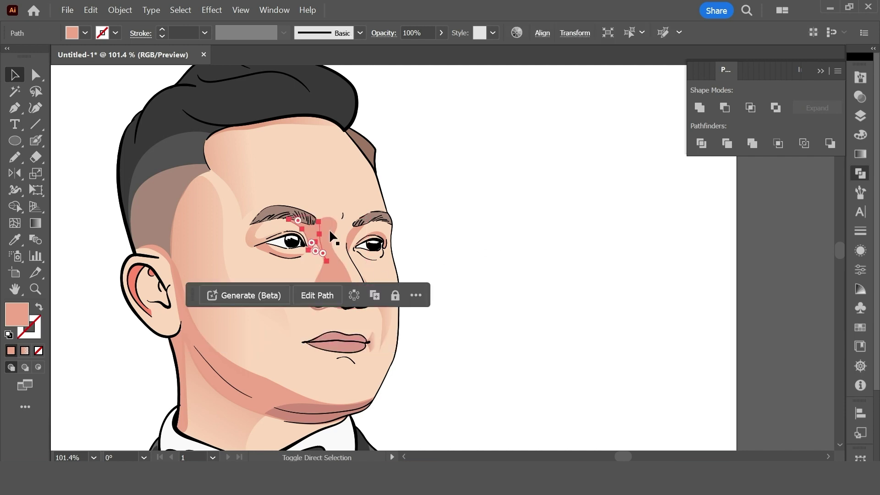
{"action": "key", "text": "v"}
{"action": "left_click", "coordinate": [499, 269]}
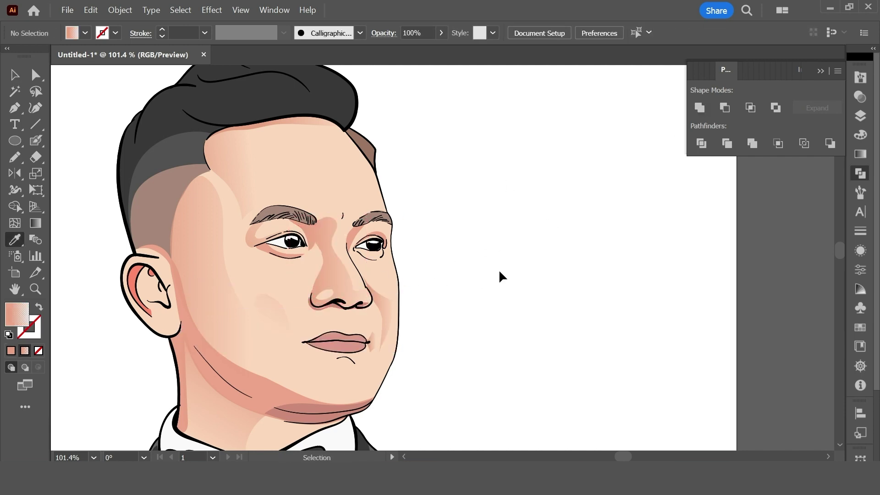
{"action": "scroll", "coordinate": [464, 319], "scroll_direction": "down", "scroll_amount": 3}
{"action": "scroll", "coordinate": [495, 306], "scroll_direction": "up", "scroll_amount": 3}
{"action": "left_click", "coordinate": [342, 276]}
{"action": "key", "text": "g"}
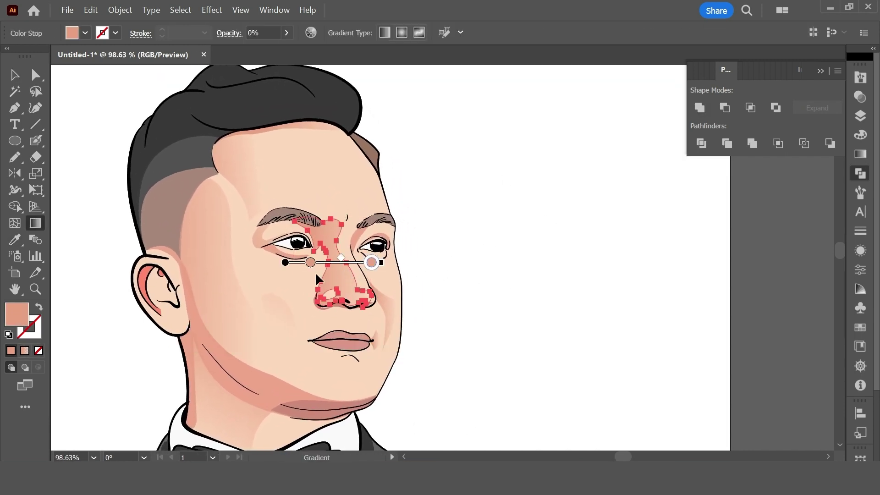
{"action": "left_click", "coordinate": [467, 255]}
{"action": "left_click", "coordinate": [492, 329], "text": "ctrl+alt"}
Draw a shading stroke at the left lip corner filled with sampled skin colour.
{"action": "scroll", "coordinate": [492, 329], "scroll_direction": "down", "scroll_amount": 3}
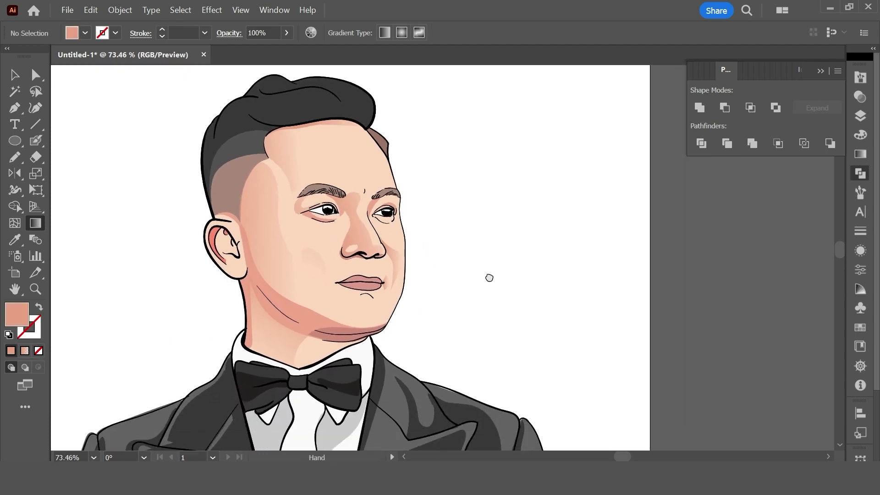
{"action": "scroll", "coordinate": [521, 291], "scroll_direction": "up", "scroll_amount": 1}
{"action": "scroll", "coordinate": [383, 296], "scroll_direction": "up", "scroll_amount": 1}
{"action": "left_click_drag", "start_coordinate": [383, 297], "coordinate": [394, 341]}
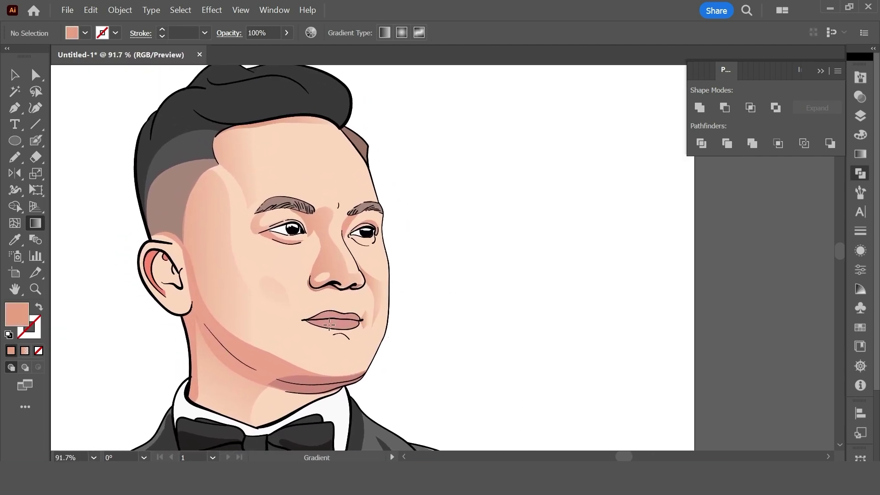
{"action": "key", "text": "n"}
{"action": "scroll", "coordinate": [326, 311], "scroll_direction": "up", "scroll_amount": 1}
{"action": "left_click_drag", "start_coordinate": [305, 317], "coordinate": [294, 323]}
{"action": "key", "text": "i"}
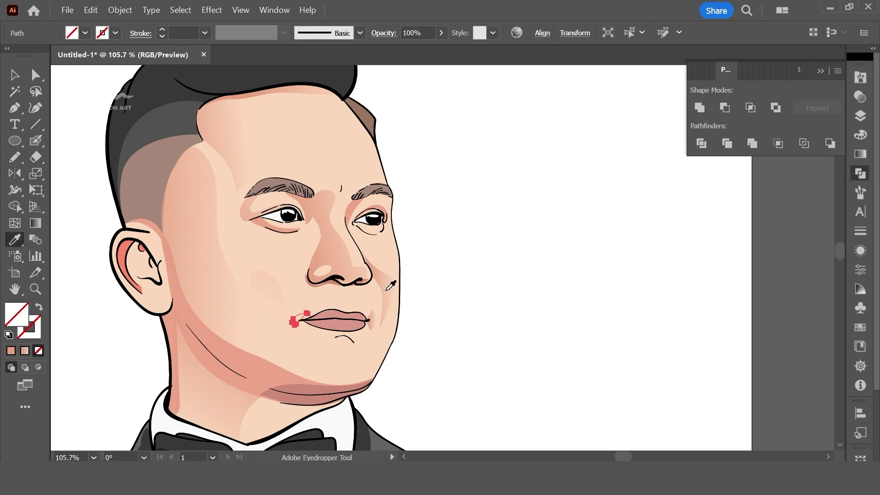
{"action": "left_click", "coordinate": [390, 214]}
{"action": "key", "text": "ctrl+shift+a"}
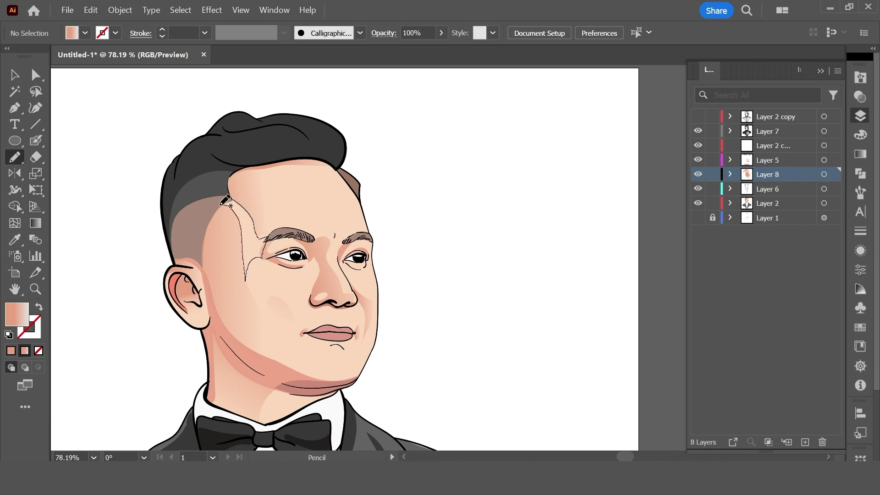
Draw a temple shading shape and angle its gradient up toward the hairline.
{"action": "left_click_drag", "start_coordinate": [226, 200], "coordinate": [220, 205]}
{"action": "key", "text": "g"}
{"action": "left_click_drag", "start_coordinate": [243, 239], "coordinate": [278, 134]}
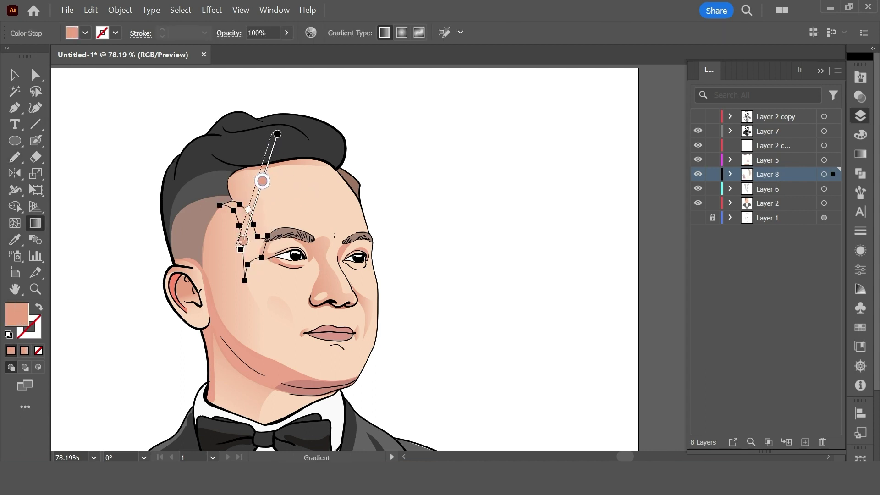
{"action": "key", "text": "ctrl+shift+a"}
{"action": "key", "text": "ctrl+z"}
{"action": "left_click_drag", "start_coordinate": [206, 200], "coordinate": [173, 157]}
{"action": "key", "text": "ctrl+shift+a"}
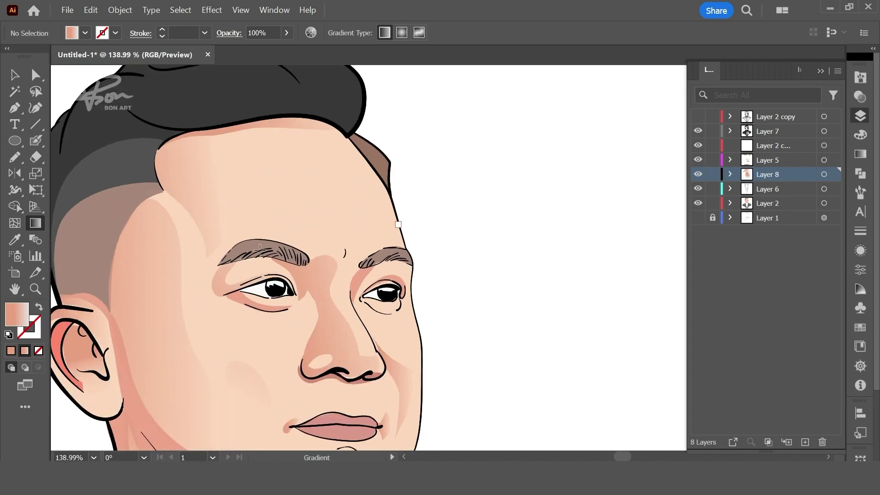
Edit the top anchor of the temple shading shape with Direct Selection.
{"action": "key", "text": "a"}
{"action": "left_click", "coordinate": [177, 197]}
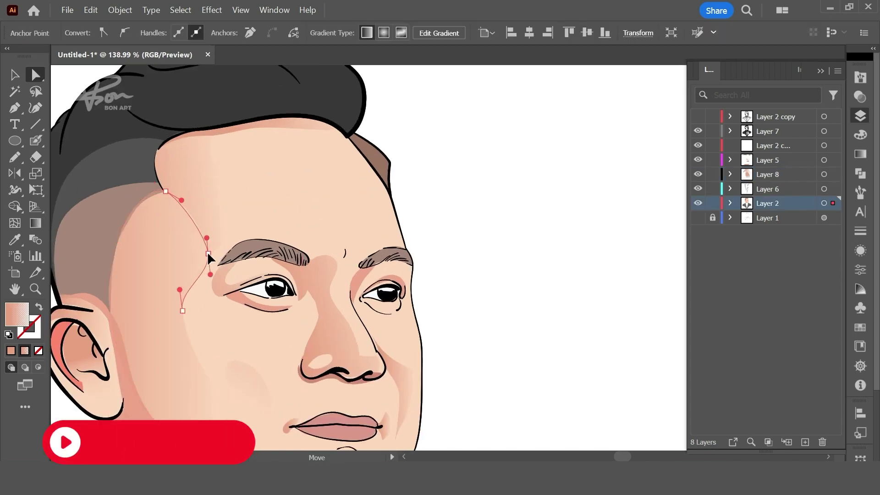
{"action": "left_click", "coordinate": [484, 214]}
{"action": "scroll", "coordinate": [484, 214], "scroll_direction": "down", "scroll_amount": 5}
{"action": "left_click_drag", "start_coordinate": [485, 315], "coordinate": [500, 301]}
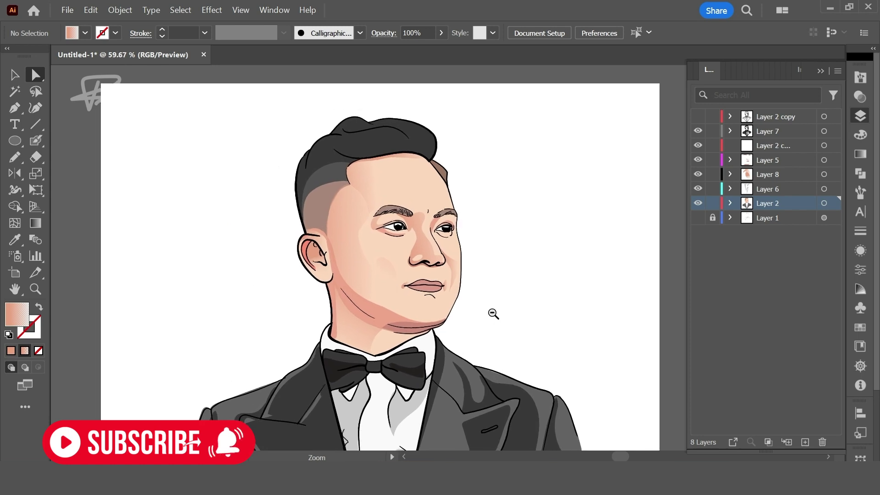
{"action": "scroll", "coordinate": [497, 247], "scroll_direction": "up", "scroll_amount": 2}
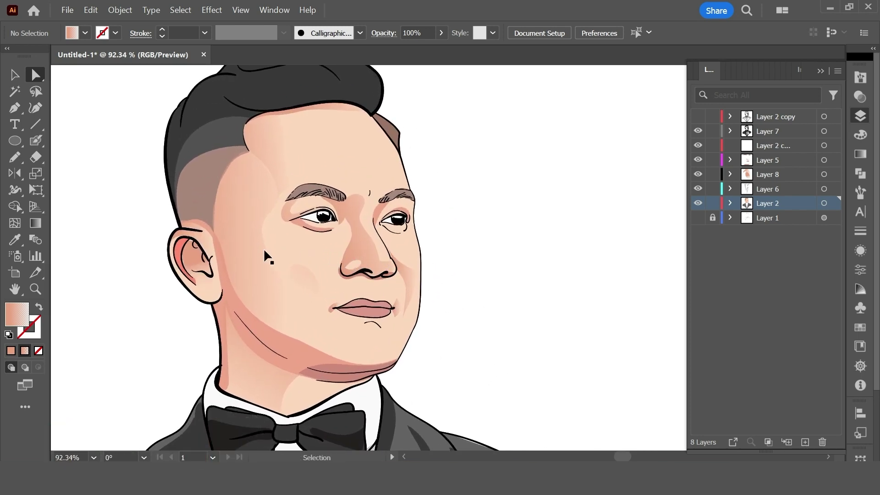
Select anchors on the cheek shadow shape to refine its outline.
{"action": "left_click", "coordinate": [287, 256]}
{"action": "left_click", "coordinate": [283, 240]}
{"action": "left_click", "coordinate": [280, 236]}
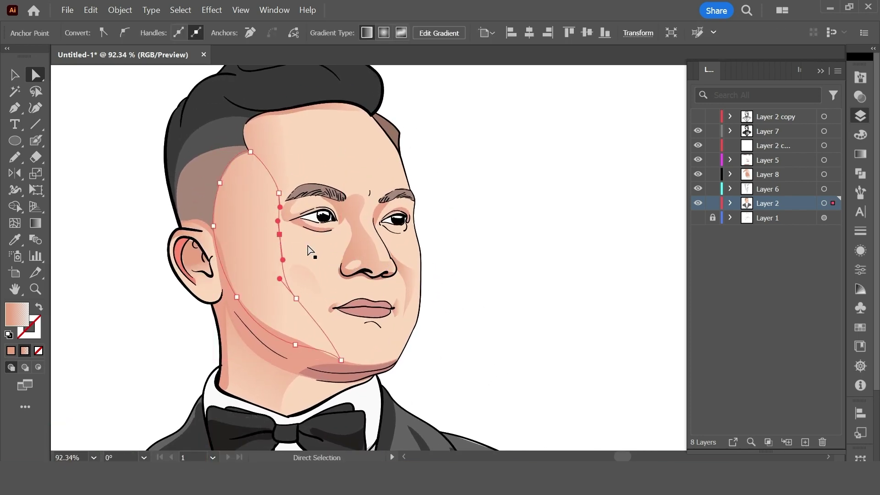
{"action": "left_click", "coordinate": [489, 240]}
{"action": "scroll", "coordinate": [488, 240], "scroll_direction": "down", "scroll_amount": 3, "text": "alt"}
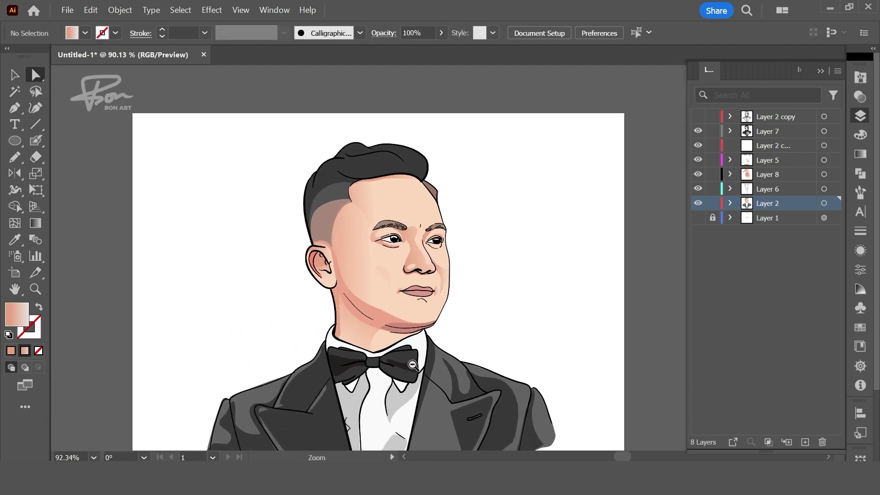
{"action": "left_click_drag", "start_coordinate": [505, 305], "coordinate": [473, 311]}
{"action": "scroll", "coordinate": [520, 269], "scroll_direction": "up", "scroll_amount": 2, "text": "alt"}
{"action": "scroll", "coordinate": [488, 249], "scroll_direction": "up", "scroll_amount": 2, "text": "alt"}
{"action": "scroll", "coordinate": [482, 226], "scroll_direction": "up", "scroll_amount": 2, "text": "alt"}
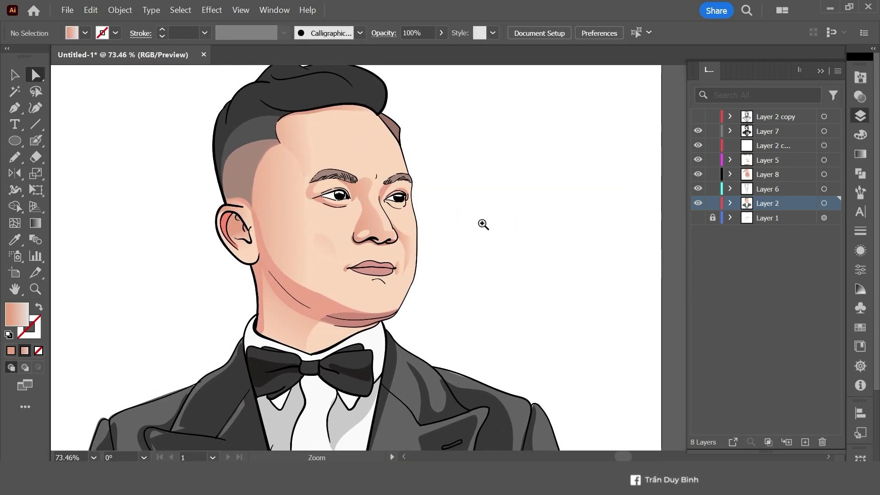
{"action": "scroll", "coordinate": [482, 226], "scroll_direction": "up", "scroll_amount": 5, "text": "alt"}
Reselect the cheek and hairline shading shapes, then zoom out to the whole face.
{"action": "left_click", "coordinate": [280, 210]}
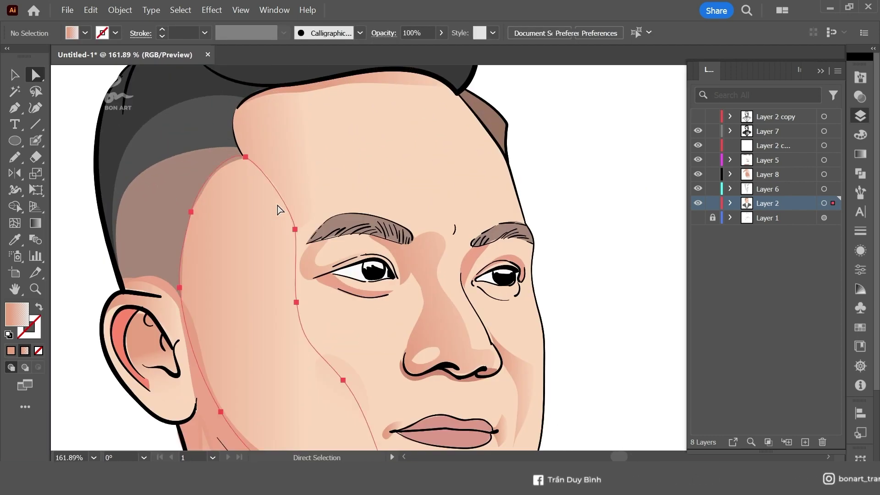
{"action": "left_click", "coordinate": [243, 158]}
{"action": "left_click", "coordinate": [247, 164]}
{"action": "left_click", "coordinate": [230, 151]}
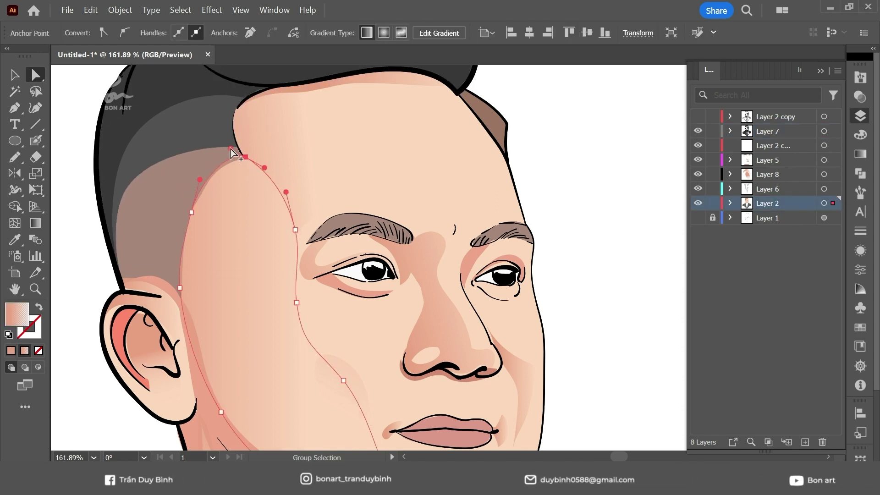
{"action": "left_click", "coordinate": [207, 176]}
{"action": "left_click", "coordinate": [552, 137]}
{"action": "scroll", "coordinate": [544, 316], "scroll_direction": "down", "scroll_amount": 6, "text": "alt"}
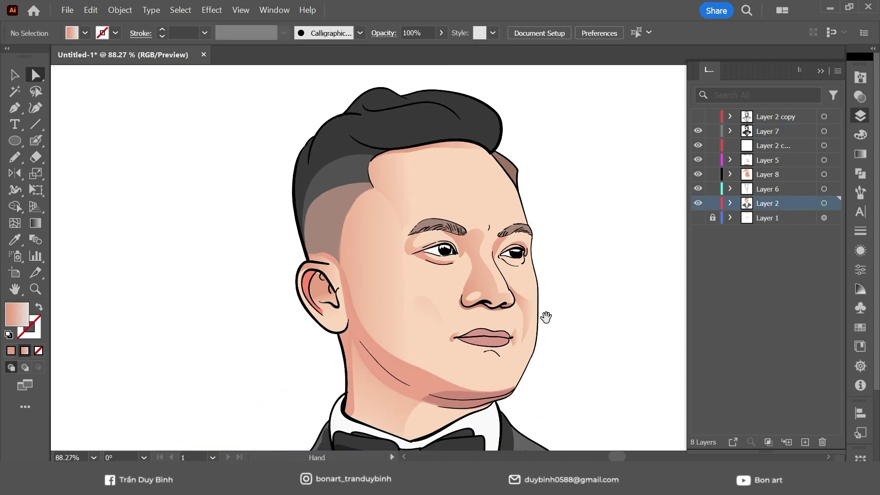
{"action": "scroll", "coordinate": [473, 259], "scroll_direction": "up", "scroll_amount": 1, "text": "alt"}
{"action": "scroll", "coordinate": [473, 259], "scroll_direction": "up", "scroll_amount": 4, "text": "alt"}
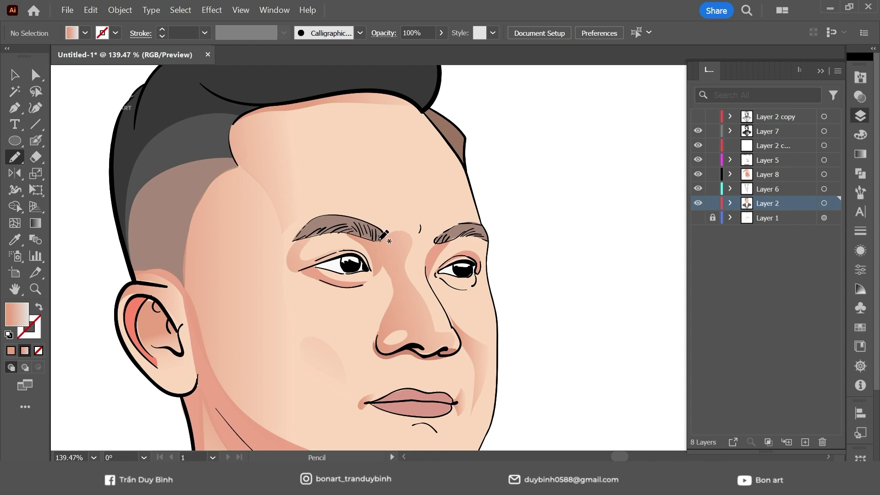
Darken the left eyebrow hatching and lower its opacity in the Transparency panel.
{"action": "key", "text": "i"}
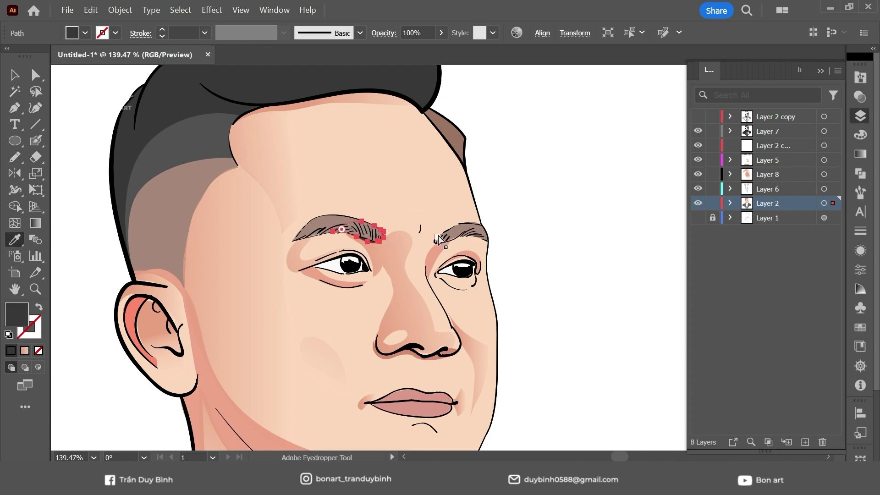
{"action": "left_click", "coordinate": [366, 219], "text": "ctrl"}
{"action": "left_click", "coordinate": [535, 238], "text": "ctrl"}
{"action": "scroll", "coordinate": [535, 238], "scroll_direction": "up", "scroll_amount": 4, "text": "alt"}
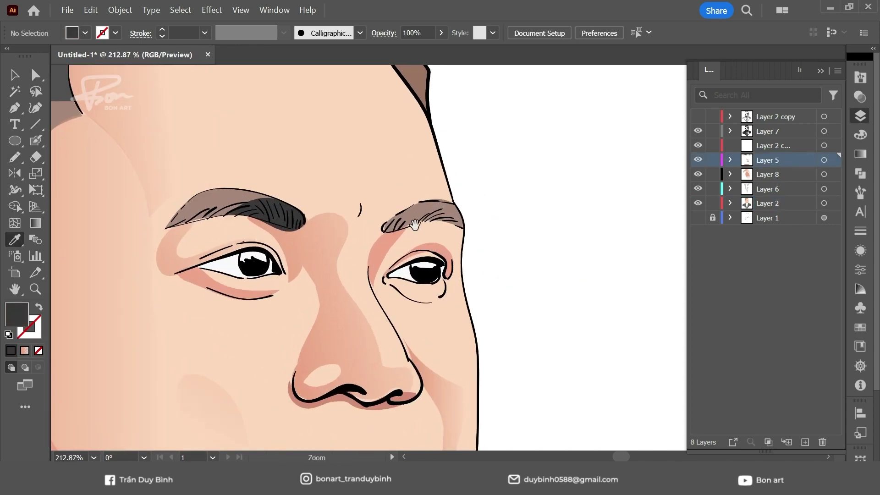
{"action": "left_click", "coordinate": [283, 206], "text": "ctrl"}
{"action": "key", "text": "a"}
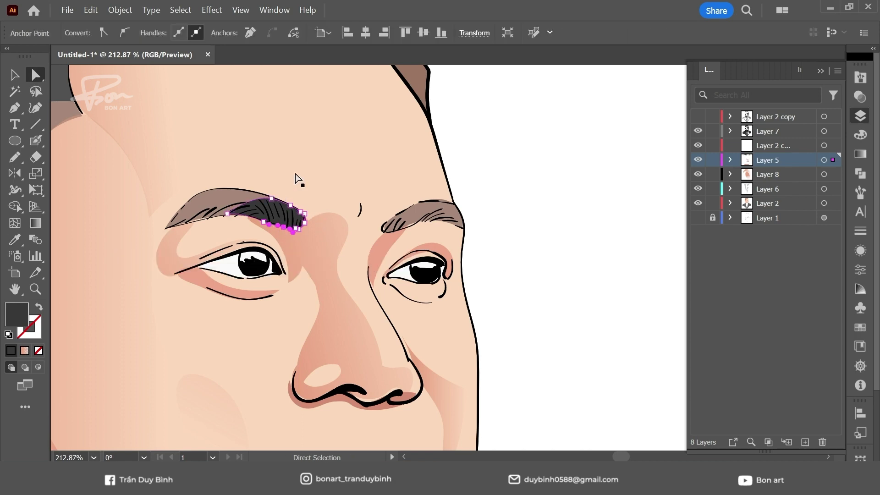
{"action": "left_click", "coordinate": [282, 222]}
{"action": "left_click_drag", "start_coordinate": [282, 222], "coordinate": [332, 230]}
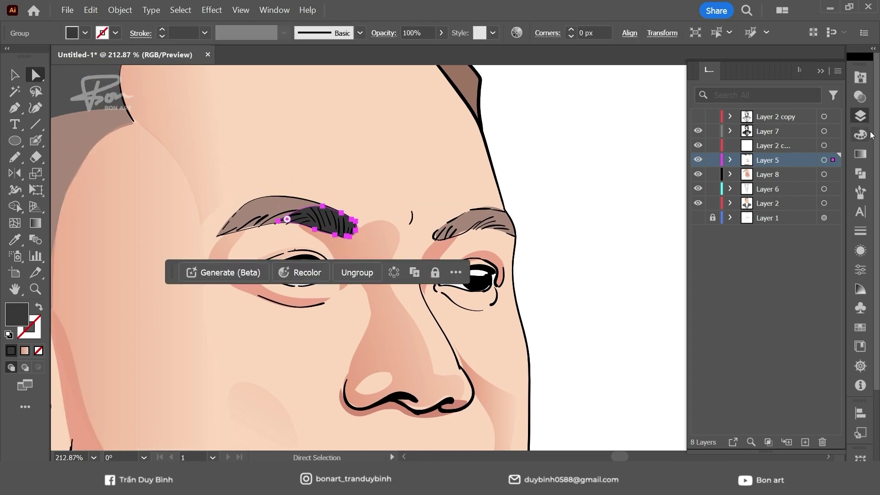
{"action": "left_click", "coordinate": [860, 97]}
{"action": "left_click", "coordinate": [827, 92]}
{"action": "left_click_drag", "start_coordinate": [820, 110], "coordinate": [791, 112]}
{"action": "key", "text": "ctrl+shift+a"}
Draw a dark grey shading shape over the right eyebrow at 39% opacity.
{"action": "scroll", "coordinate": [565, 281], "scroll_direction": "down", "scroll_amount": 2, "text": "alt"}
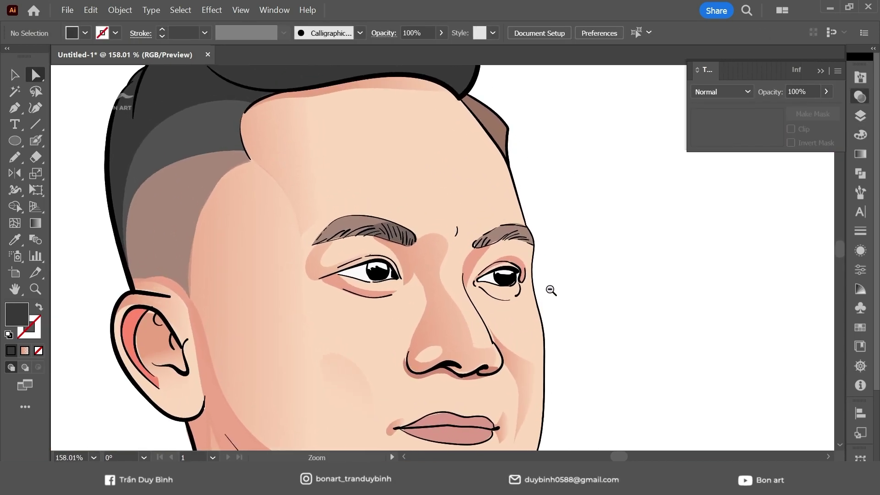
{"action": "scroll", "coordinate": [517, 235], "scroll_direction": "up", "scroll_amount": 1, "text": "alt"}
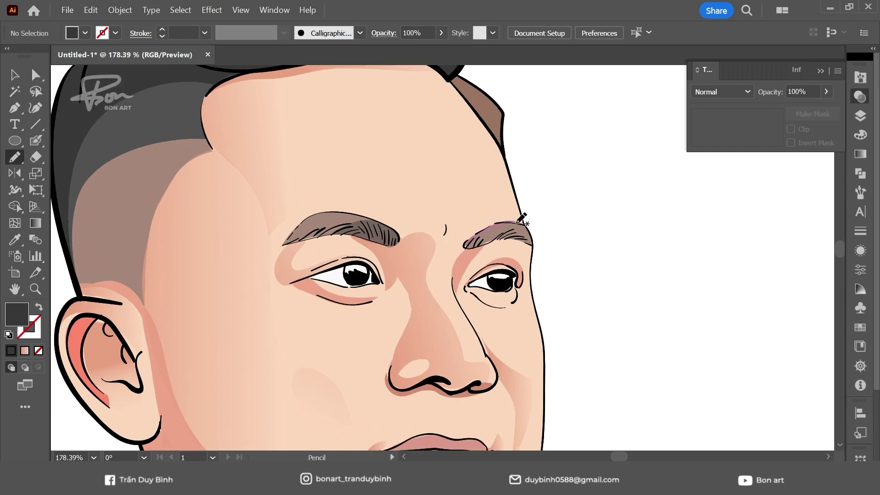
{"action": "left_click_drag", "start_coordinate": [466, 247], "coordinate": [466, 246]}
{"action": "key", "text": "i"}
{"action": "left_click", "coordinate": [391, 236]}
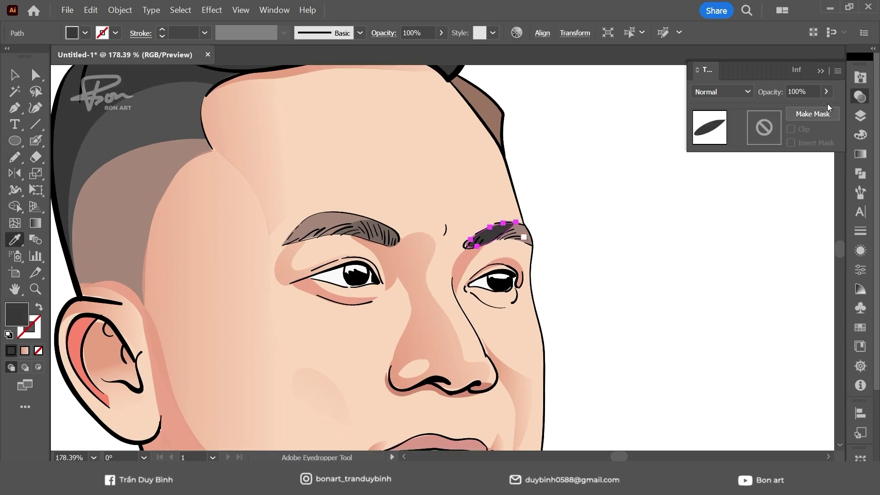
{"action": "key", "text": "ctrl+shift+a"}
{"action": "scroll", "coordinate": [590, 302], "scroll_direction": "down", "scroll_amount": 2, "text": "alt"}
{"action": "scroll", "coordinate": [560, 251], "scroll_direction": "down", "scroll_amount": 1, "text": "alt"}
{"action": "scroll", "coordinate": [504, 256], "scroll_direction": "up", "scroll_amount": 1, "text": "alt"}
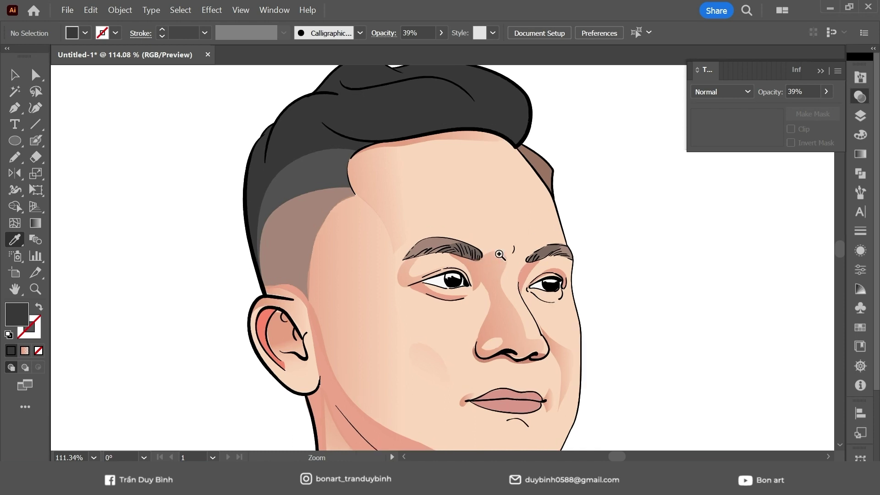
{"action": "scroll", "coordinate": [436, 275], "scroll_direction": "up", "scroll_amount": 1, "text": "alt"}
Paint dark shading over the left eyebrow with the Blob Brush.
{"action": "key", "text": "b"}
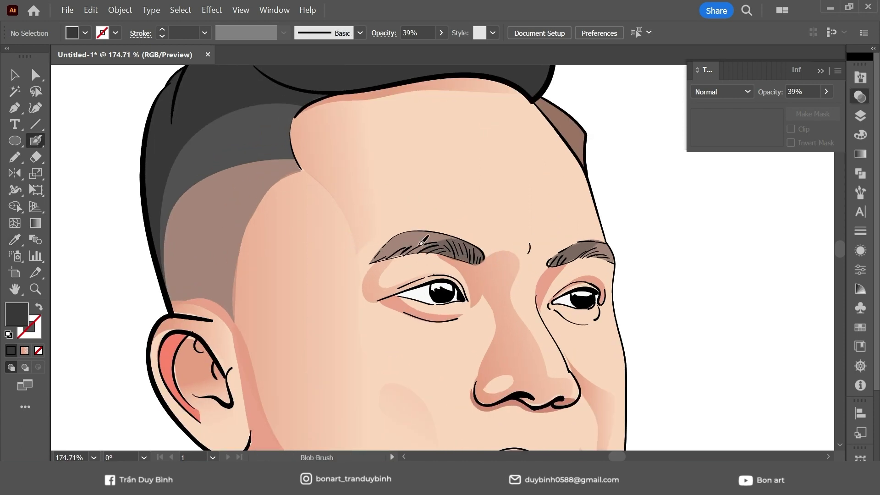
{"action": "left_click_drag", "start_coordinate": [459, 248], "coordinate": [461, 246]}
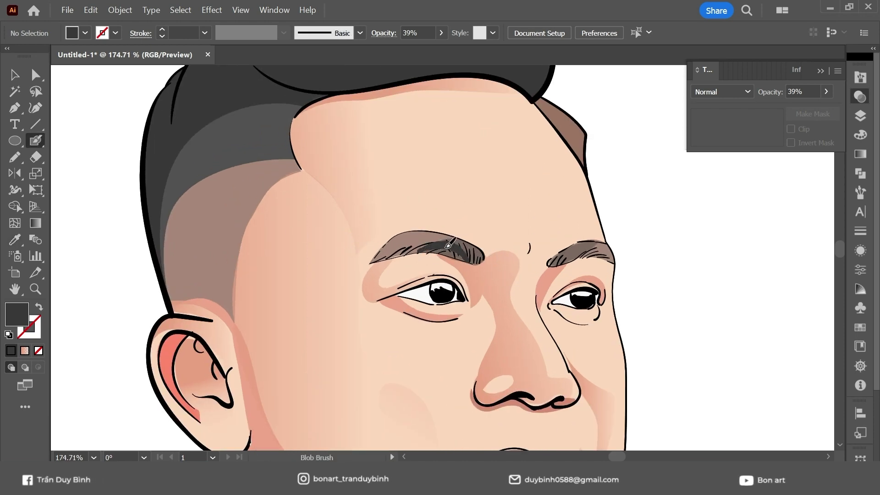
{"action": "key", "text": "a"}
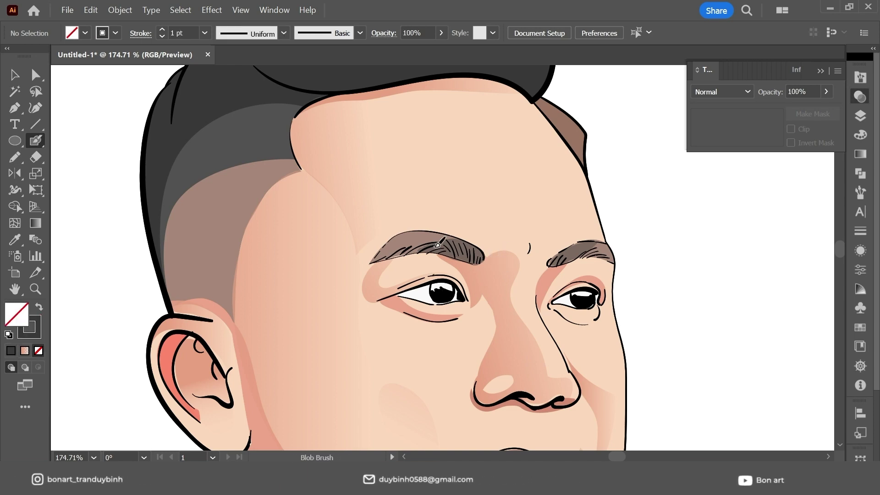
{"action": "left_click", "coordinate": [592, 253]}
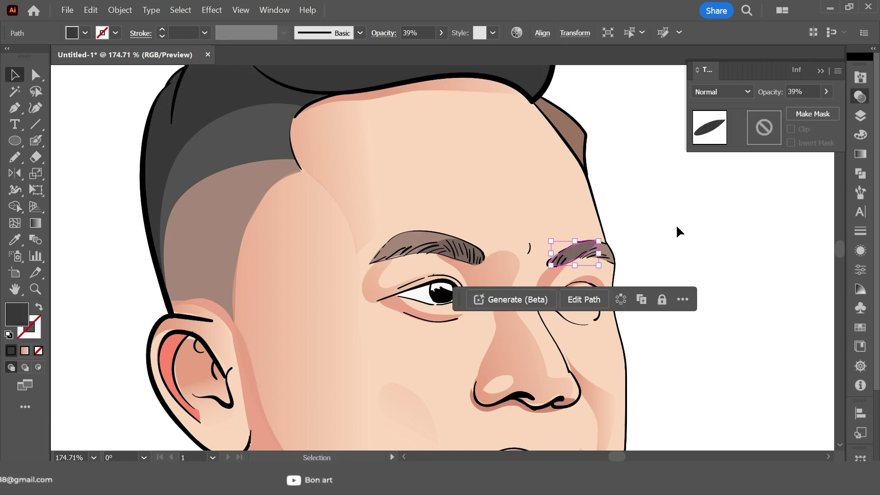
Paint a hair stroke on the left eyebrow and swap the fill and stroke colours.
{"action": "left_click", "coordinate": [861, 117]}
{"action": "key", "text": "b"}
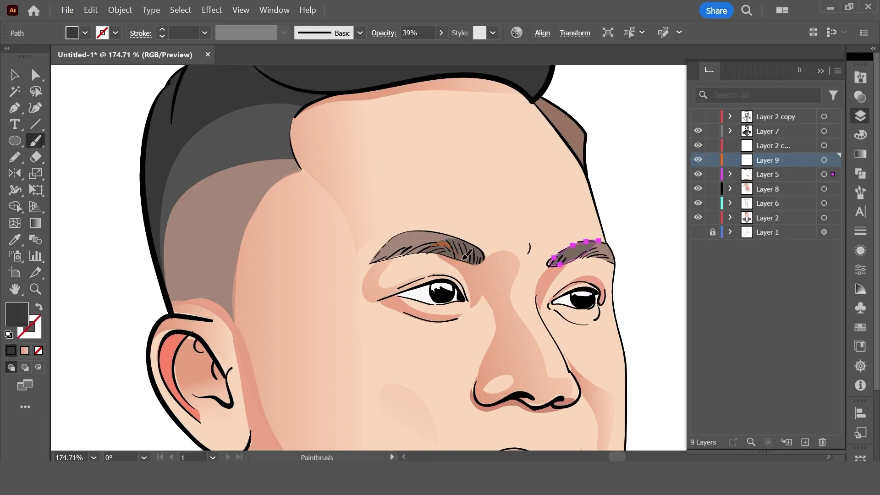
{"action": "left_click_drag", "start_coordinate": [466, 254], "coordinate": [468, 254]}
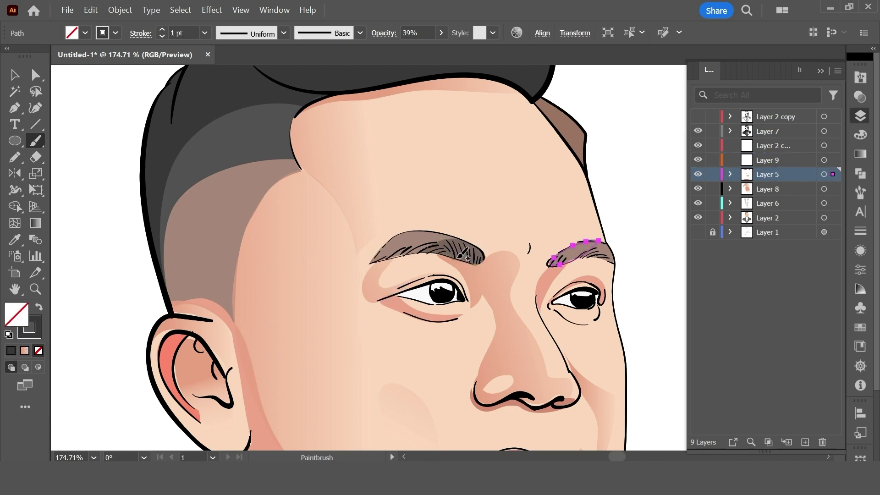
{"action": "key", "text": "shift+x"}
{"action": "key", "text": "ctrl+shift+a"}
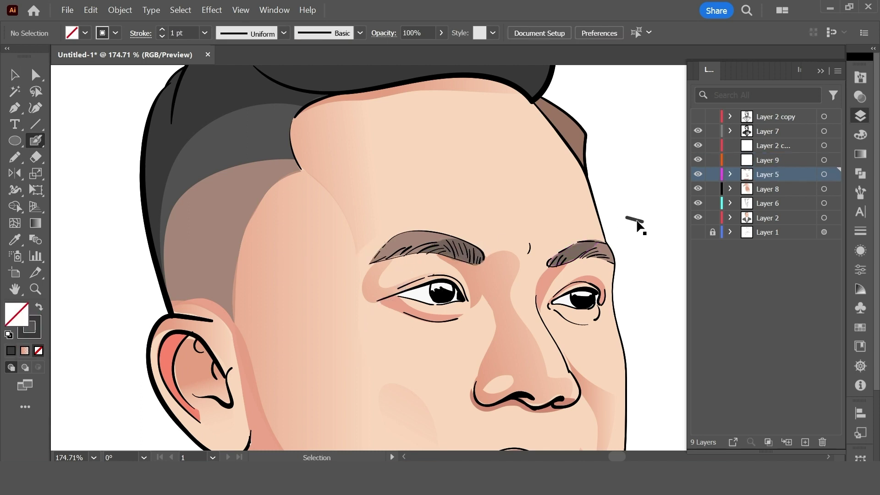
Pick a brush from the Brushes panel, then go back to the Layers panel.
{"action": "left_click", "coordinate": [861, 78]}
{"action": "key", "text": "shift+x"}
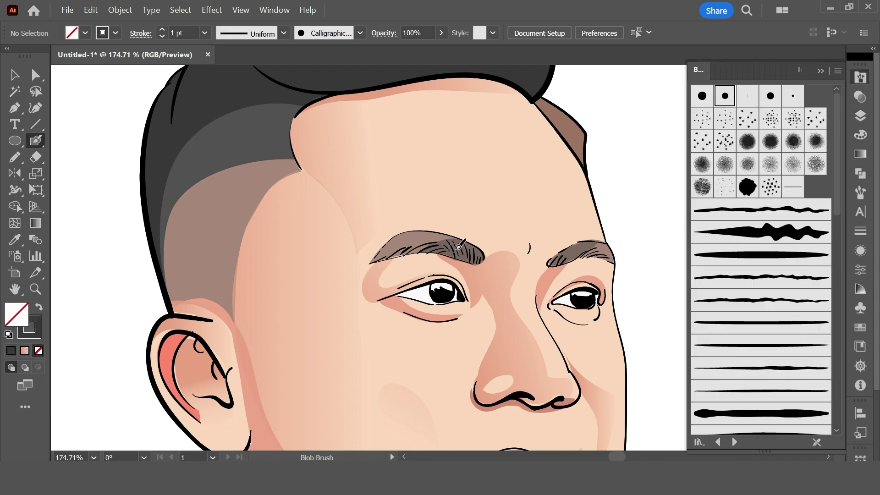
{"action": "left_click", "coordinate": [861, 115]}
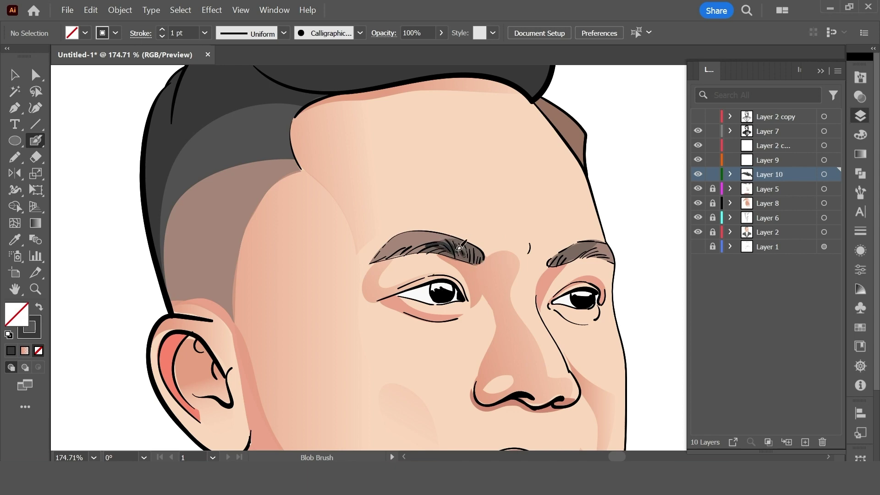
{"action": "scroll", "coordinate": [504, 243], "scroll_direction": "down", "scroll_amount": 2}
{"action": "scroll", "coordinate": [443, 229], "scroll_direction": "up", "scroll_amount": 2}
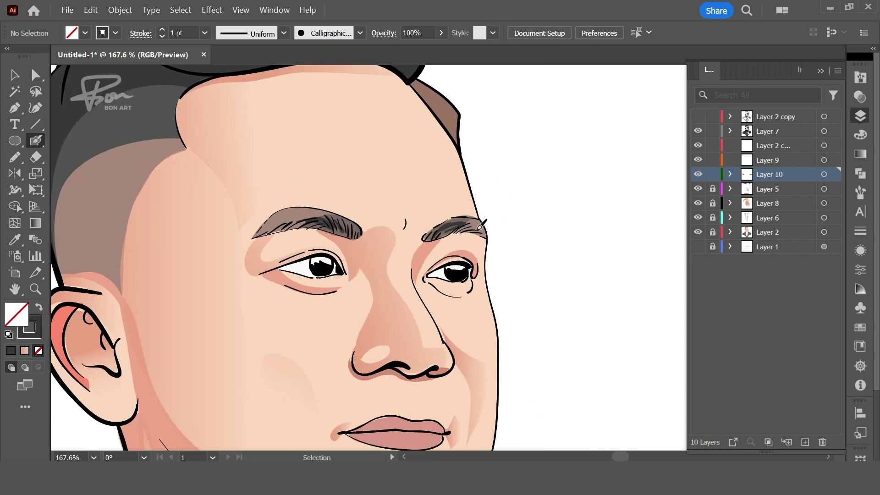
{"action": "scroll", "coordinate": [548, 263], "scroll_direction": "down", "scroll_amount": 2}
{"action": "scroll", "coordinate": [524, 232], "scroll_direction": "up", "scroll_amount": 2}
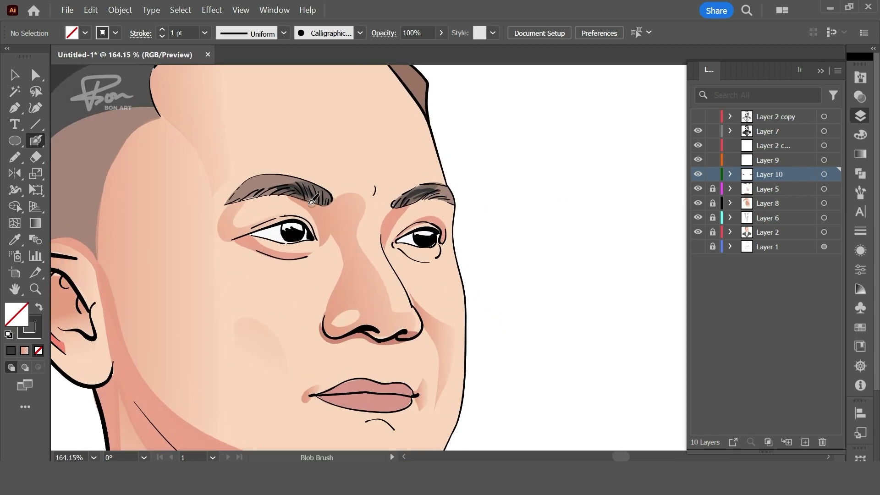
{"action": "scroll", "coordinate": [576, 281], "scroll_direction": "down", "scroll_amount": 2}
{"action": "scroll", "coordinate": [521, 297], "scroll_direction": "down", "scroll_amount": 1}
{"action": "scroll", "coordinate": [523, 296], "scroll_direction": "up", "scroll_amount": 1}
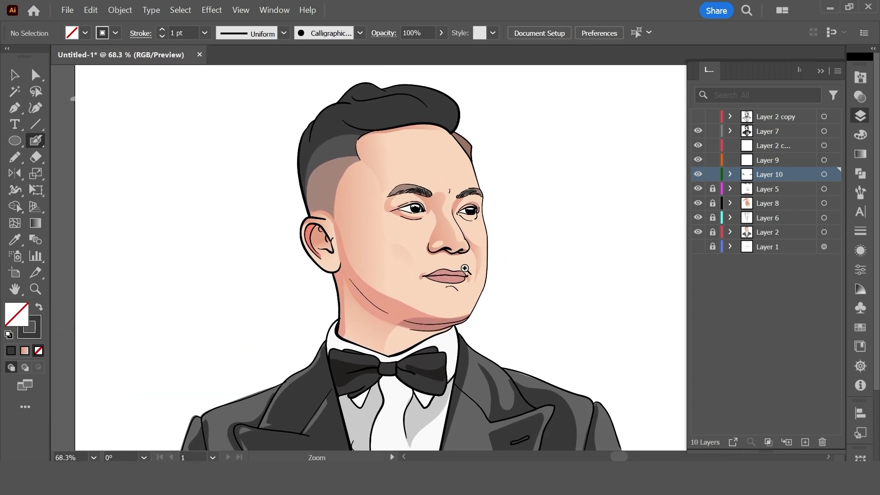
{"action": "scroll", "coordinate": [596, 284], "scroll_direction": "up", "scroll_amount": 1}
On a new layer, pencil a shading shape over the upper lip and eyedrop the lip colour into it.
{"action": "left_click", "coordinate": [805, 442]}
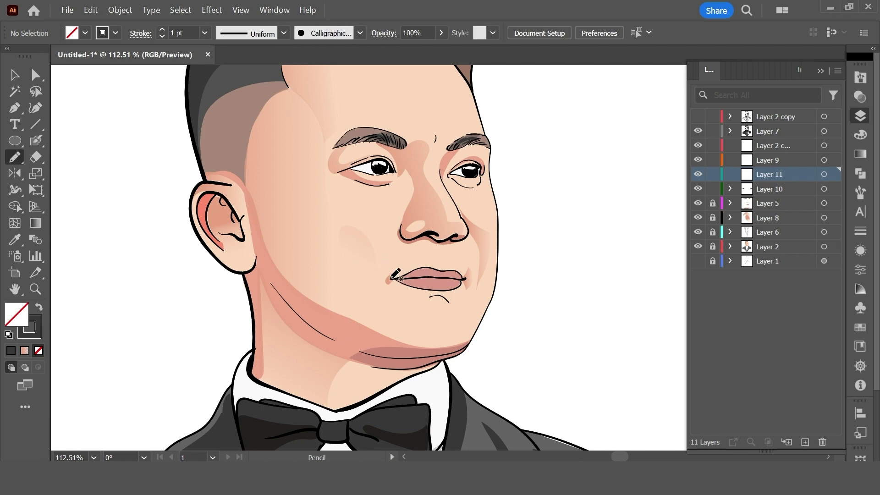
{"action": "left_click_drag", "start_coordinate": [407, 274], "coordinate": [392, 279]}
{"action": "key", "text": "i"}
{"action": "left_click", "coordinate": [431, 285]}
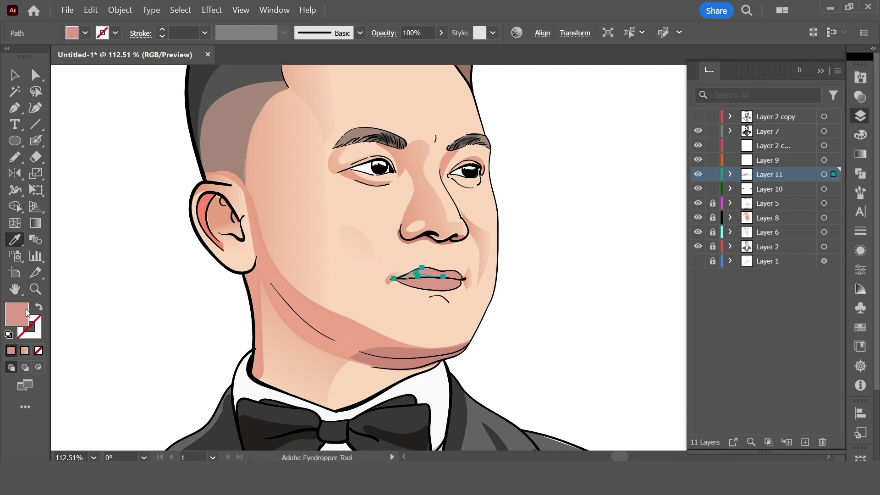
Change the upper-lip shape's fill to a deeper red such as #b76962 in the Color Picker.
{"action": "double_click", "coordinate": [16, 314]}
{"action": "left_click", "coordinate": [490, 206]}
{"action": "left_click", "coordinate": [725, 161]}
{"action": "double_click", "coordinate": [17, 314]}
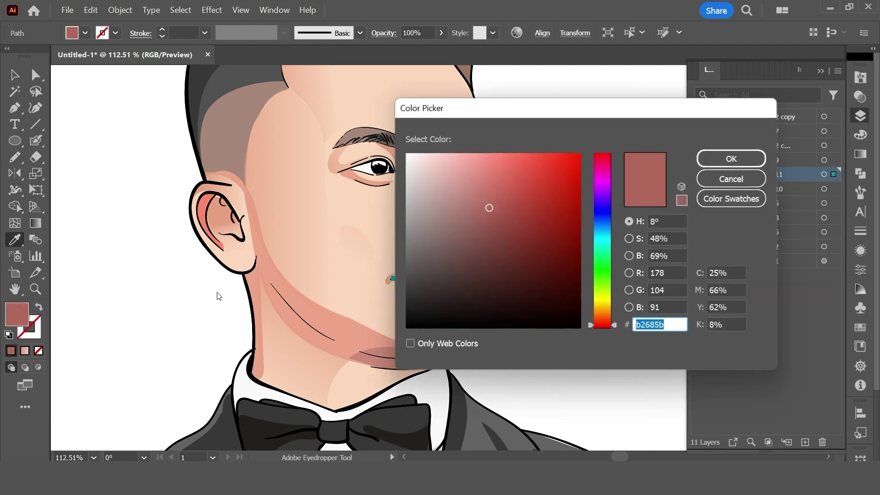
{"action": "left_click", "coordinate": [503, 246]}
{"action": "left_click", "coordinate": [731, 159]}
{"action": "key", "text": "ctrl+shift+a"}
Select the lip shading shape and give it a lighter red fill.
{"action": "scroll", "coordinate": [472, 279], "scroll_direction": "up", "scroll_amount": 2}
{"action": "key", "text": "a"}
{"action": "left_click", "coordinate": [377, 270]}
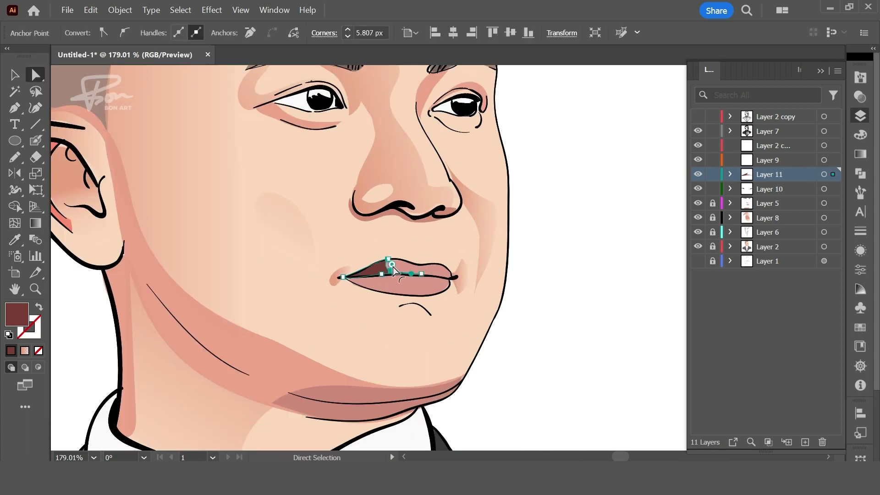
{"action": "left_click", "coordinate": [393, 271]}
{"action": "double_click", "coordinate": [17, 315]}
{"action": "left_click_drag", "start_coordinate": [495, 222], "coordinate": [487, 199]}
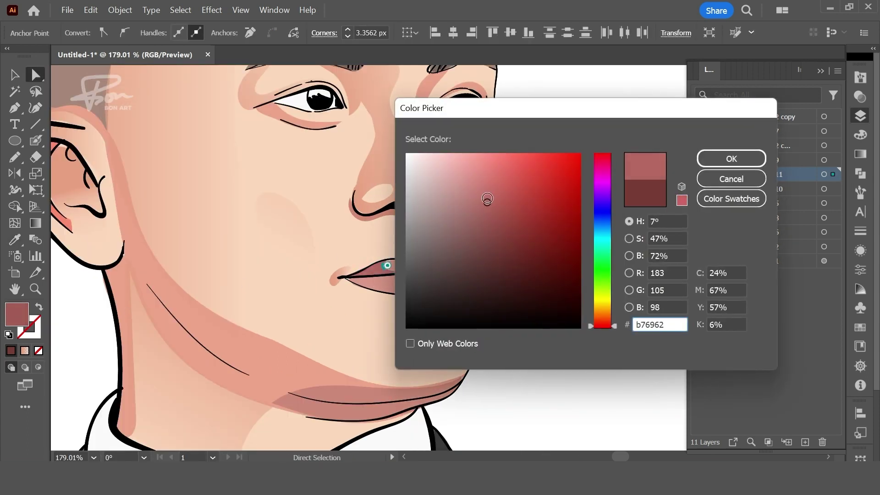
{"action": "left_click", "coordinate": [732, 159]}
{"action": "key", "text": "ctrl+shift+a"}
Draw a small shape at the lip corner filled with the sampled lip colour.
{"action": "scroll", "coordinate": [545, 310], "scroll_direction": "down", "scroll_amount": 2}
{"action": "scroll", "coordinate": [485, 367], "scroll_direction": "up", "scroll_amount": 3}
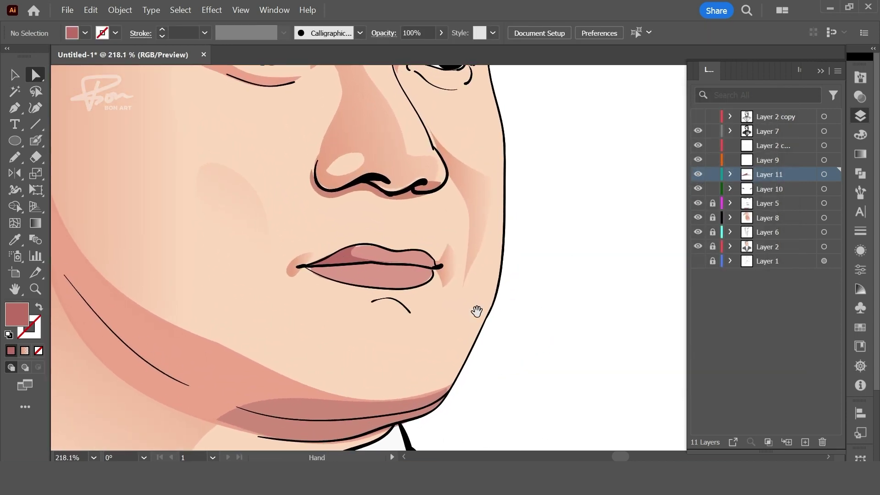
{"action": "scroll", "coordinate": [476, 311], "scroll_direction": "up", "scroll_amount": 1}
{"action": "left_click_drag", "start_coordinate": [419, 275], "coordinate": [423, 281]}
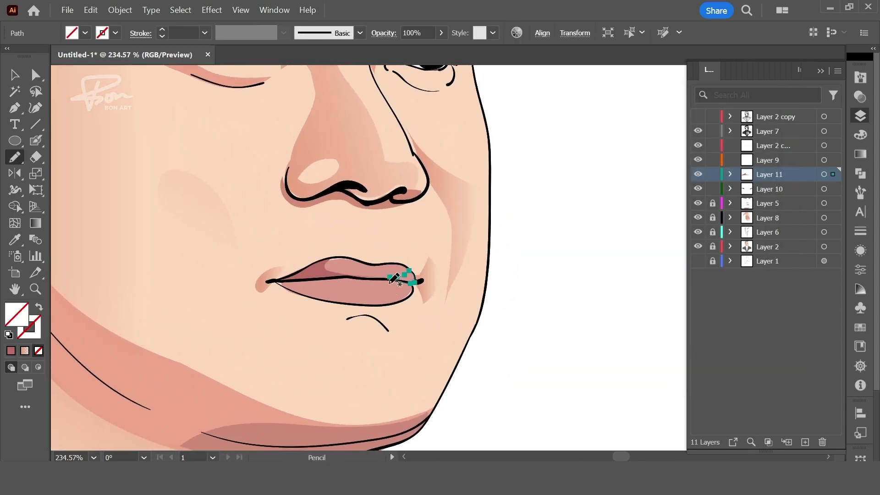
{"action": "key", "text": "i"}
{"action": "left_click", "coordinate": [503, 291], "text": "ctrl"}
Unlock Layer 5 and select the base lip shape, then deselect it.
{"action": "left_click", "coordinate": [713, 203]}
{"action": "left_click", "coordinate": [343, 260], "text": "ctrl"}
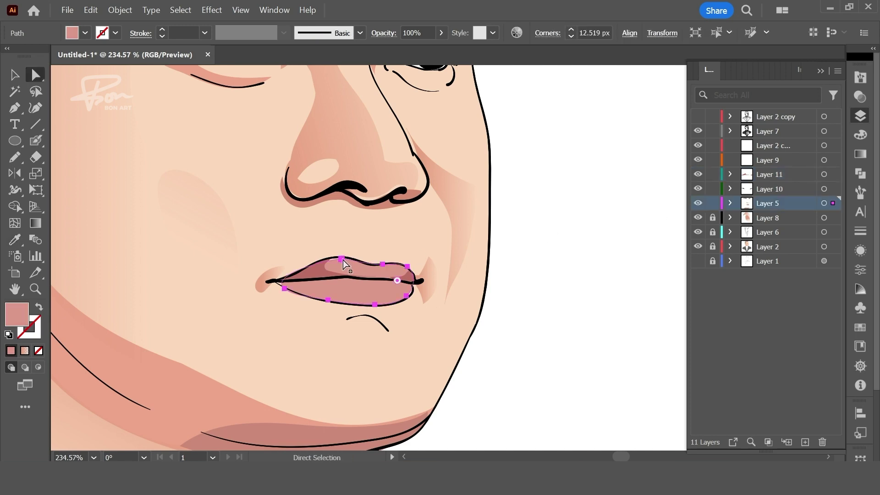
{"action": "key", "text": "a"}
{"action": "key", "text": "i"}
{"action": "left_click", "coordinate": [551, 267], "text": "ctrl"}
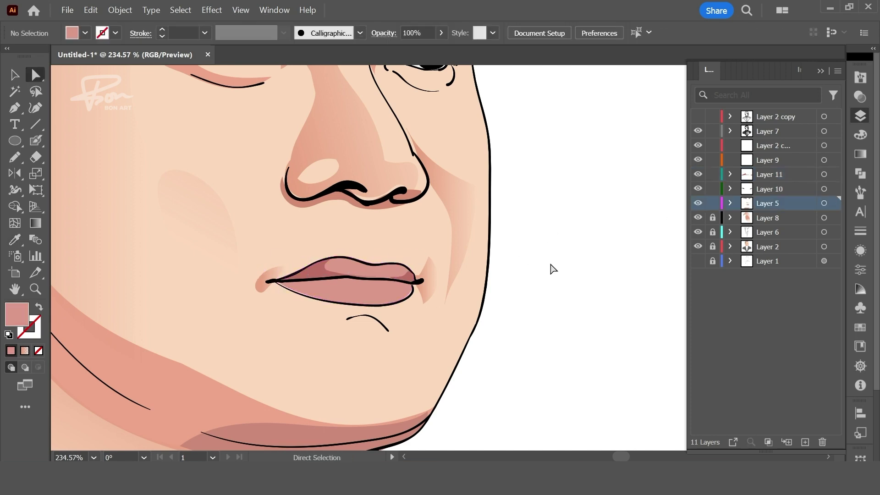
{"action": "scroll", "coordinate": [497, 350], "scroll_direction": "down", "scroll_amount": 5}
{"action": "scroll", "coordinate": [503, 307], "scroll_direction": "up", "scroll_amount": 3}
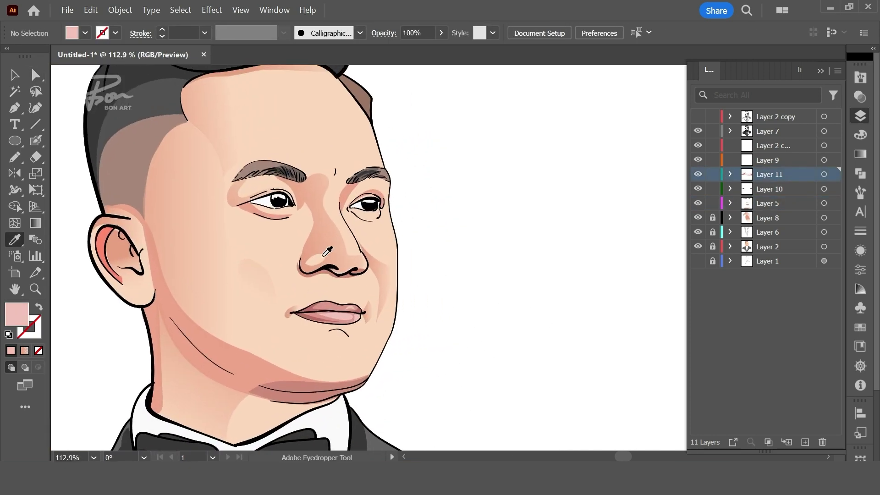
Draw a soft shadow shape beside the nose.
{"action": "left_click_drag", "start_coordinate": [304, 262], "coordinate": [294, 275]}
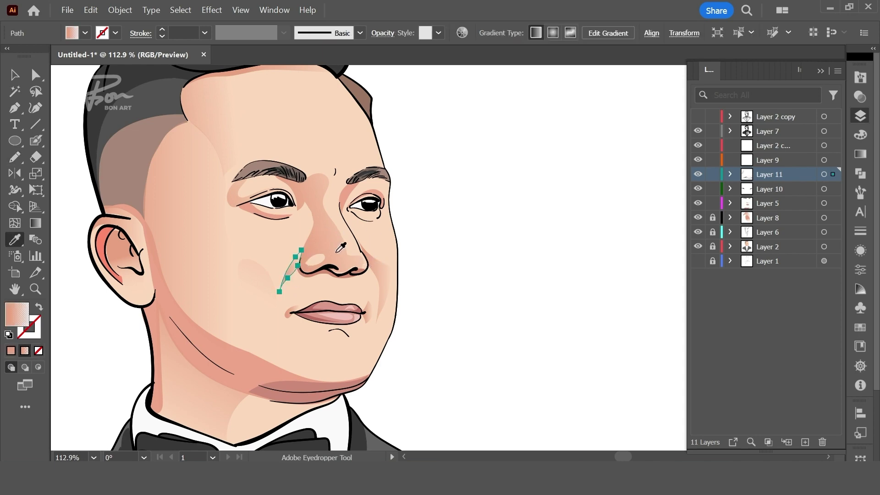
{"action": "key", "text": "g"}
{"action": "key", "text": "v"}
{"action": "scroll", "coordinate": [482, 318], "scroll_direction": "down", "scroll_amount": 2}
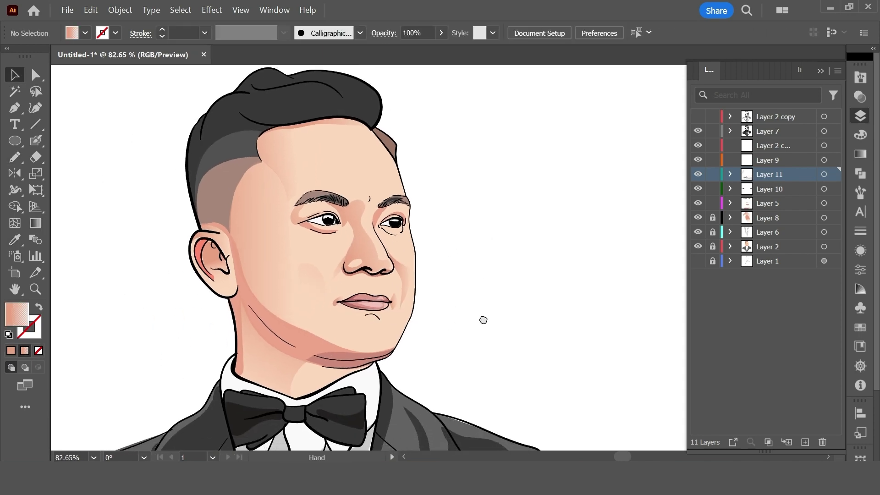
{"action": "scroll", "coordinate": [423, 318], "scroll_direction": "down", "scroll_amount": 1}
{"action": "scroll", "coordinate": [412, 339], "scroll_direction": "down", "scroll_amount": 2}
{"action": "scroll", "coordinate": [413, 339], "scroll_direction": "up", "scroll_amount": 2}
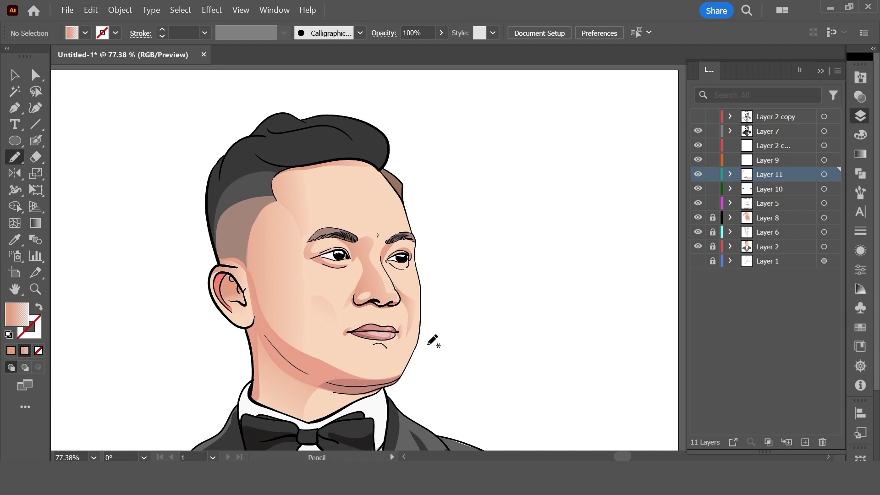
{"action": "scroll", "coordinate": [399, 335], "scroll_direction": "down", "scroll_amount": 1}
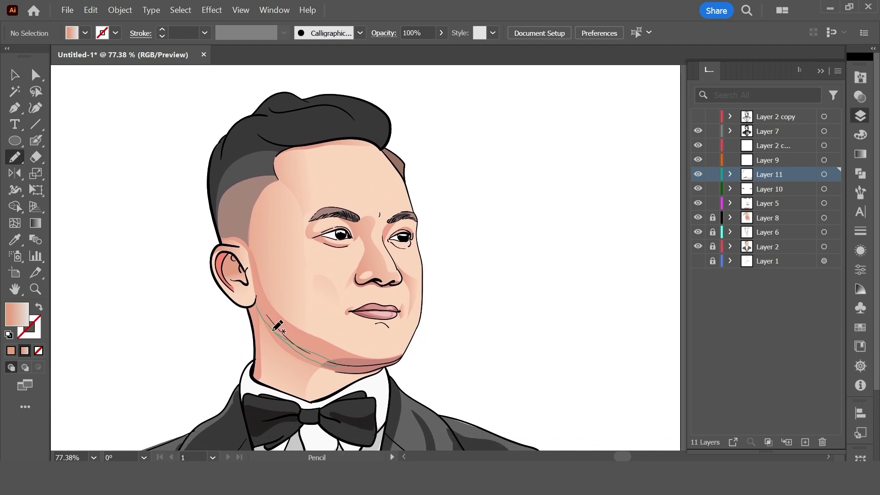
Trace a shadow along the jawline and fill it with a sampled skin pink.
{"action": "left_click_drag", "start_coordinate": [277, 325], "coordinate": [336, 365]}
{"action": "left_click_drag", "start_coordinate": [259, 304], "coordinate": [338, 363]}
{"action": "left_click_drag", "start_coordinate": [275, 322], "coordinate": [259, 303]}
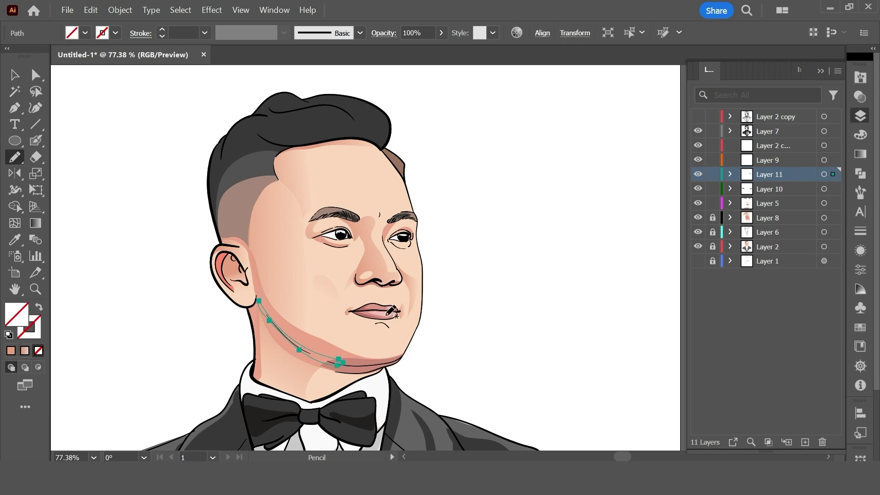
{"action": "left_click", "coordinate": [360, 364]}
{"action": "scroll", "coordinate": [304, 386], "scroll_direction": "up", "scroll_amount": 3, "text": "alt"}
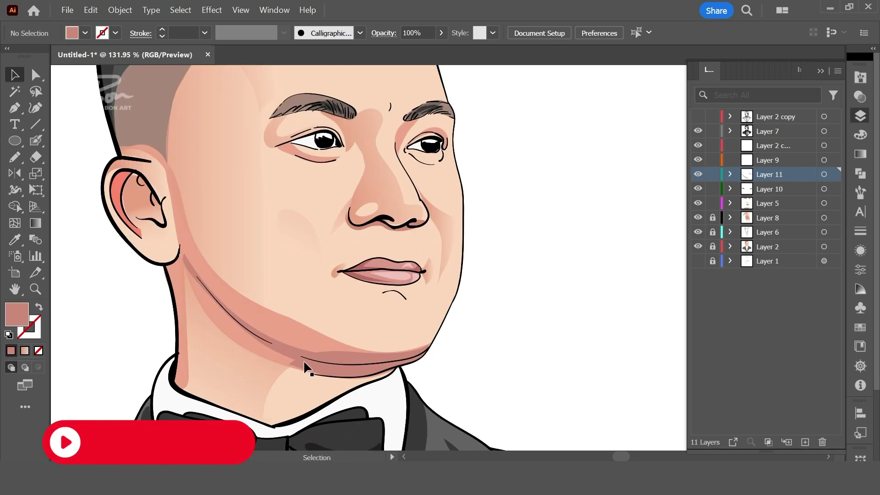
{"action": "key", "text": "a"}
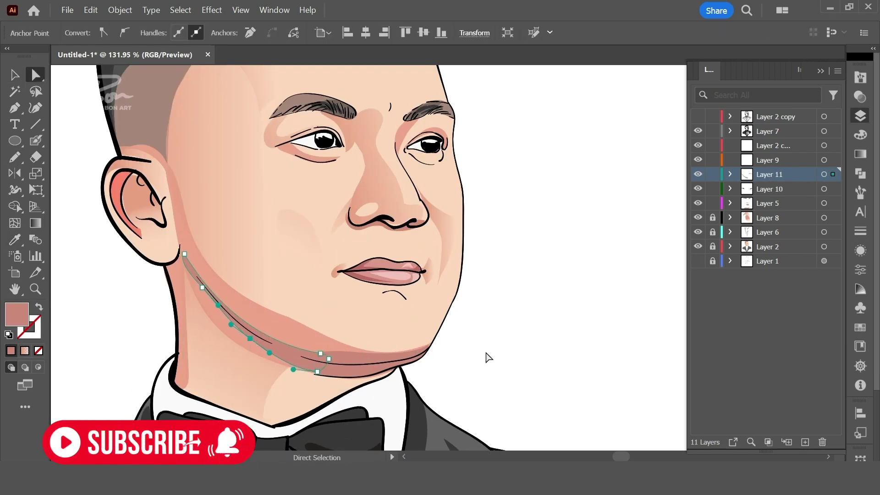
{"action": "left_click", "coordinate": [487, 356]}
Refine the jaw shadow's outline with the Direct Selection tool.
{"action": "scroll", "coordinate": [447, 364], "scroll_direction": "down", "scroll_amount": 1, "text": "alt"}
{"action": "scroll", "coordinate": [447, 363], "scroll_direction": "down", "scroll_amount": 2, "text": "alt"}
{"action": "scroll", "coordinate": [326, 309], "scroll_direction": "up", "scroll_amount": 3, "text": "alt"}
{"action": "left_click", "coordinate": [280, 311]}
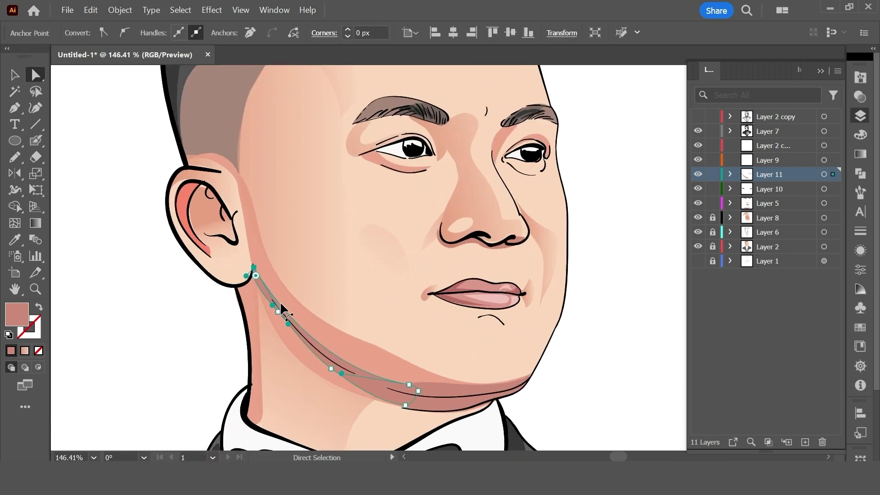
{"action": "left_click", "coordinate": [298, 290]}
{"action": "scroll", "coordinate": [321, 321], "scroll_direction": "down", "scroll_amount": 1, "text": "alt"}
{"action": "scroll", "coordinate": [275, 312], "scroll_direction": "down", "scroll_amount": 1, "text": "alt"}
Pencil a small shadow just below the ear, filled with the skin shadow colour.
{"action": "key", "text": "n"}
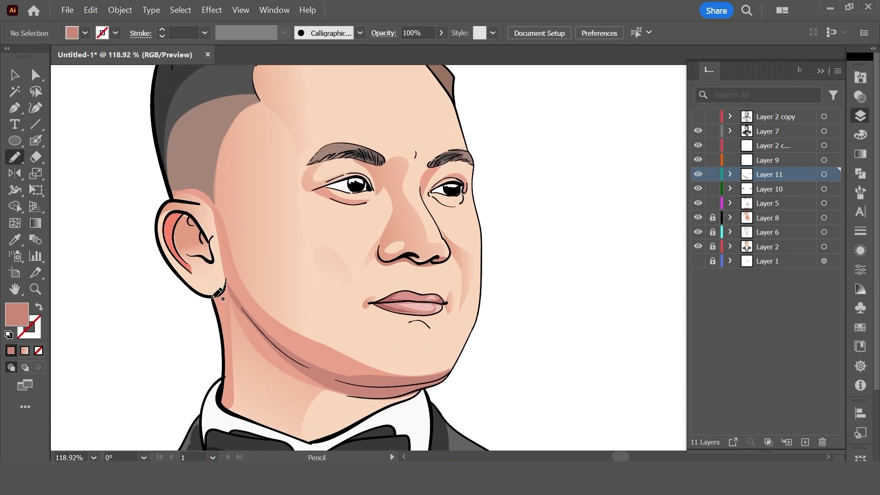
{"action": "left_click_drag", "start_coordinate": [229, 306], "coordinate": [220, 295]}
{"action": "key", "text": "i"}
{"action": "left_click", "coordinate": [378, 348]}
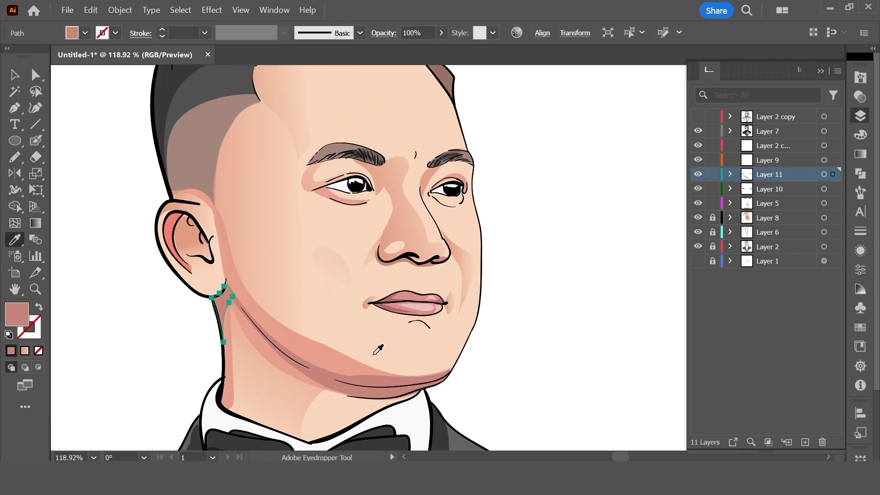
{"action": "scroll", "coordinate": [407, 323], "scroll_direction": "down", "scroll_amount": 3, "text": "alt"}
{"action": "scroll", "coordinate": [406, 323], "scroll_direction": "down", "scroll_amount": 2, "text": "alt"}
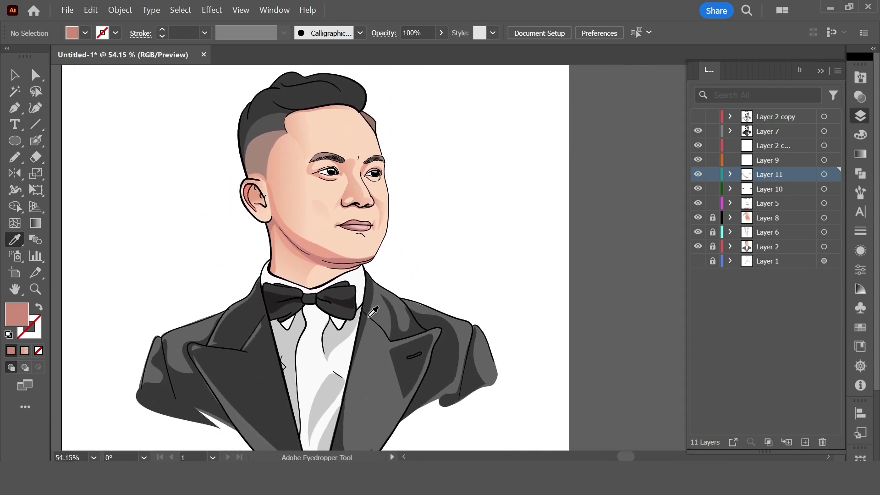
Draw a shadow shape across the upper neck.
{"action": "key", "text": "n"}
{"action": "scroll", "coordinate": [367, 275], "scroll_direction": "up", "scroll_amount": 2, "text": "alt"}
{"action": "left_click_drag", "start_coordinate": [314, 274], "coordinate": [287, 293]}
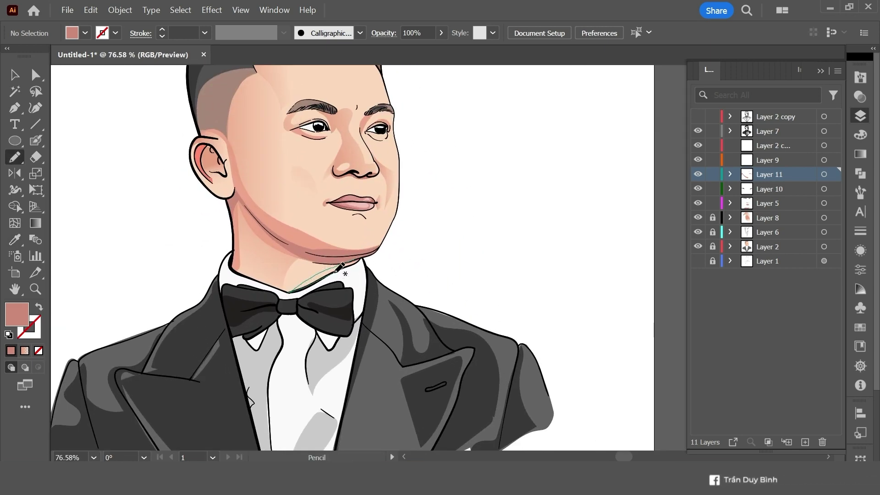
{"action": "key", "text": "a"}
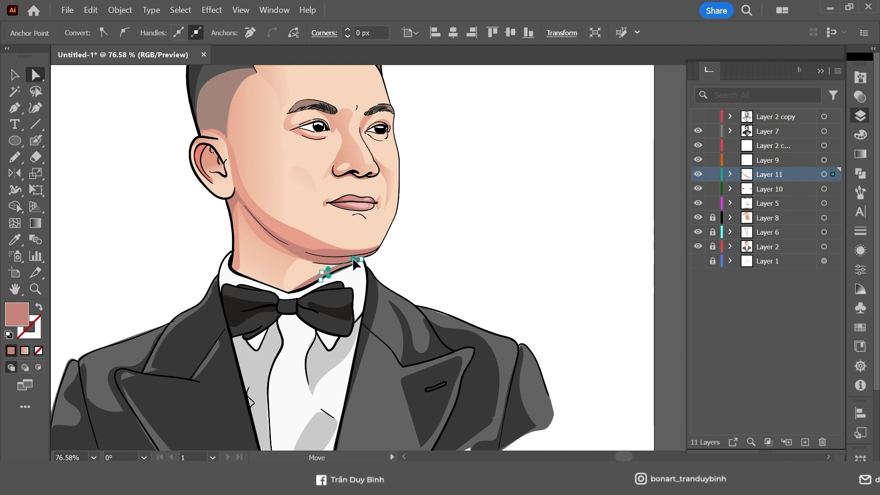
{"action": "left_click", "coordinate": [439, 279]}
{"action": "scroll", "coordinate": [440, 274], "scroll_direction": "down", "scroll_amount": 1, "text": "alt"}
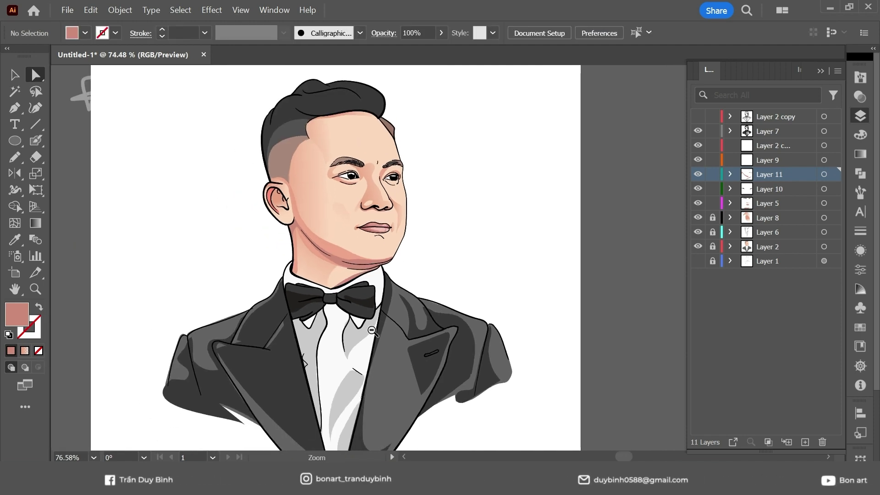
{"action": "scroll", "coordinate": [440, 274], "scroll_direction": "down", "scroll_amount": 1, "text": "alt"}
Pencil the neck shadow along the collar and fill it with sampled skin pink.
{"action": "key", "text": "n"}
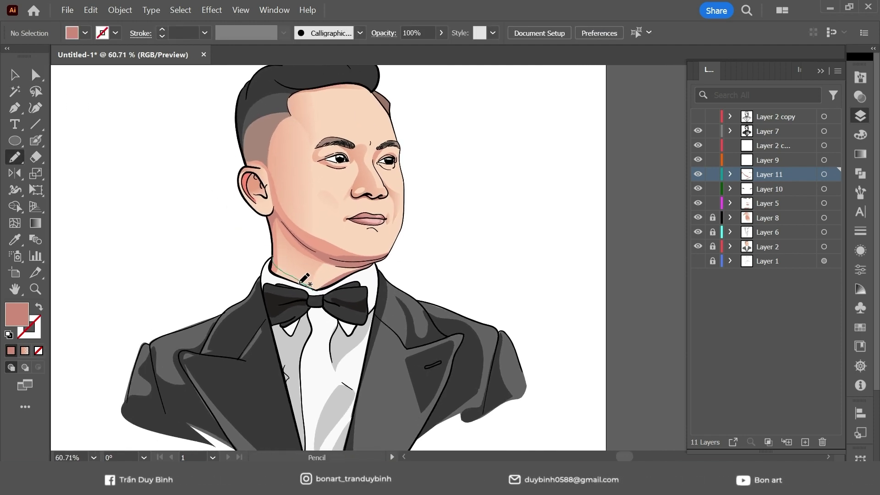
{"action": "left_click_drag", "start_coordinate": [271, 264], "coordinate": [270, 263]}
{"action": "key", "text": "s"}
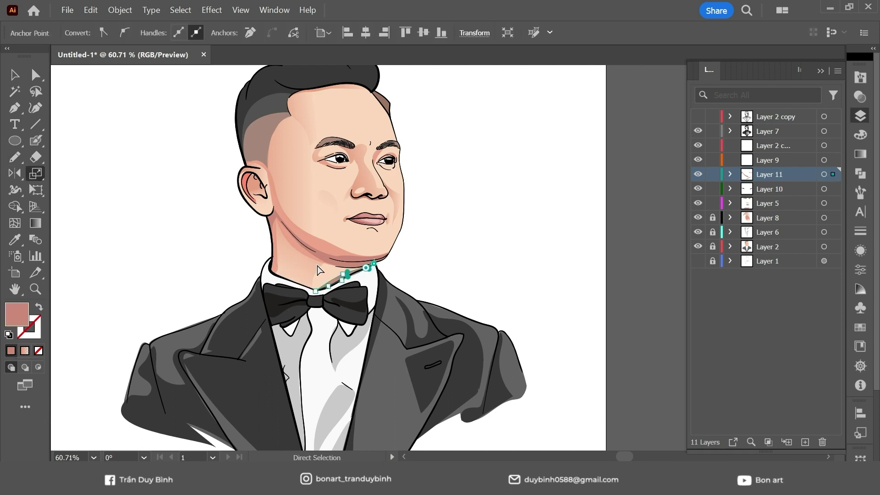
{"action": "left_click", "coordinate": [343, 276]}
{"action": "scroll", "coordinate": [325, 286], "scroll_direction": "up", "scroll_amount": 2, "text": "alt"}
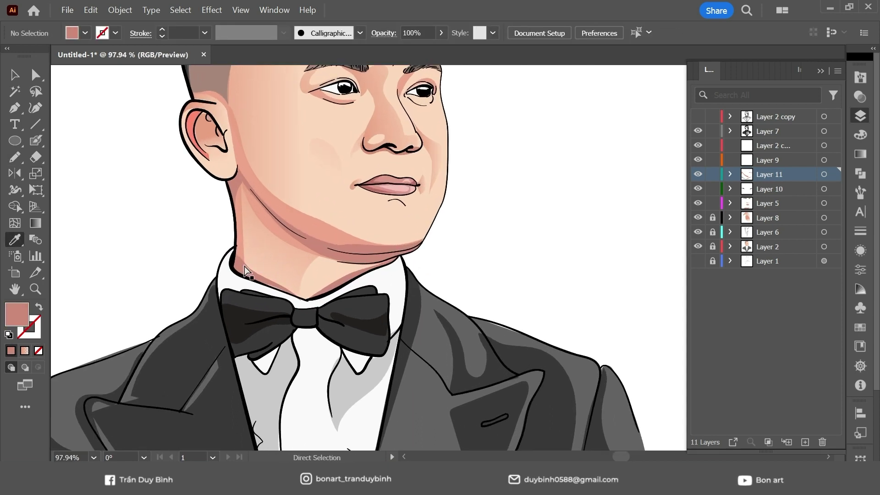
Adjust the neck shadow's upper and lower anchors with Direct Selection.
{"action": "key", "text": "a"}
{"action": "left_click_drag", "start_coordinate": [239, 268], "coordinate": [234, 254]}
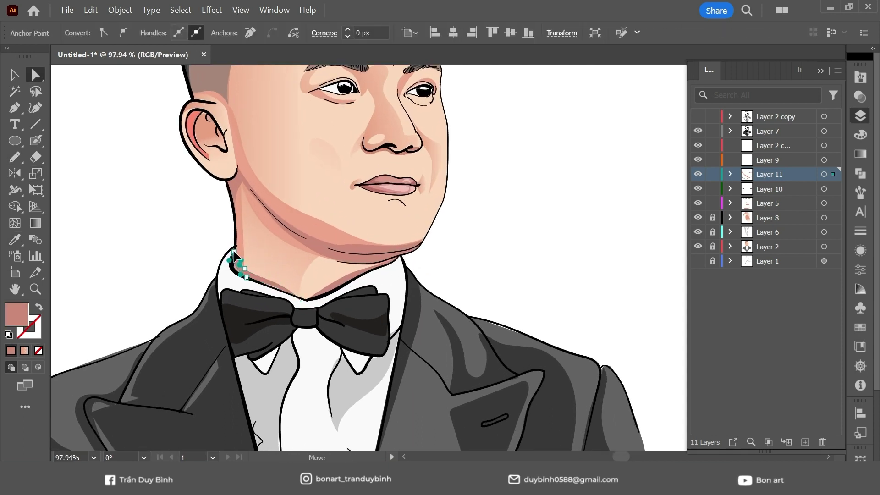
{"action": "left_click", "coordinate": [251, 271]}
{"action": "left_click", "coordinate": [481, 265]}
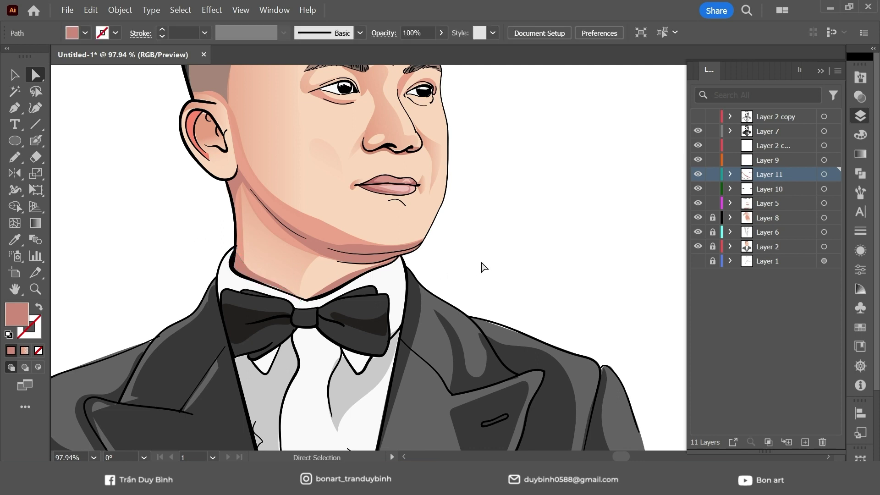
{"action": "left_click", "coordinate": [285, 282]}
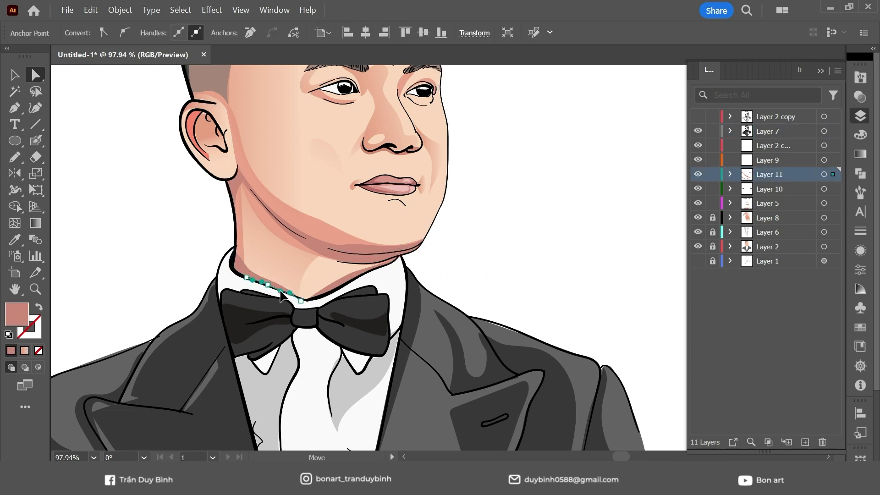
{"action": "left_click", "coordinate": [490, 268]}
{"action": "scroll", "coordinate": [491, 269], "scroll_direction": "down", "scroll_amount": 5, "text": "alt"}
{"action": "left_click_drag", "start_coordinate": [497, 324], "coordinate": [451, 337]}
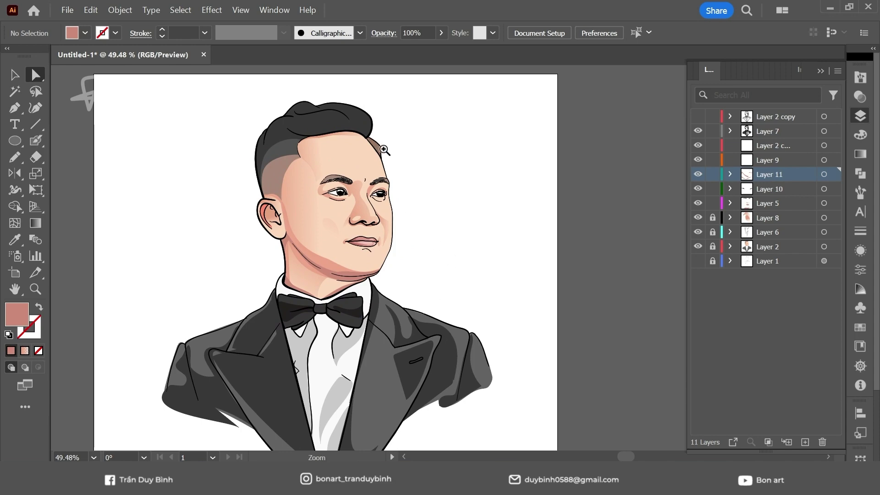
{"action": "scroll", "coordinate": [385, 150], "scroll_direction": "up", "scroll_amount": 1, "text": "alt"}
Unlock all layers with Ctrl+Alt+2 and give the small path above the ear the rose skin tone.
{"action": "key", "text": "ctrl+alt+2"}
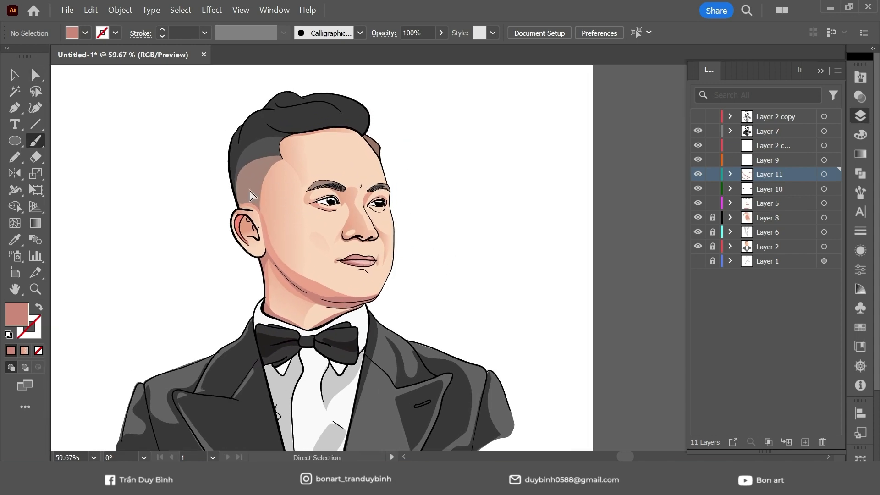
{"action": "left_click", "coordinate": [254, 195]}
{"action": "key", "text": "ctrl+plus"}
{"action": "key", "text": "i"}
{"action": "left_click", "coordinate": [415, 300]}
{"action": "key", "text": "ctrl+shift+a"}
Pencil a shadow down the left side of the neck, filled with the rose skin tone.
{"action": "scroll", "coordinate": [509, 266], "scroll_direction": "down", "scroll_amount": 1, "text": "alt"}
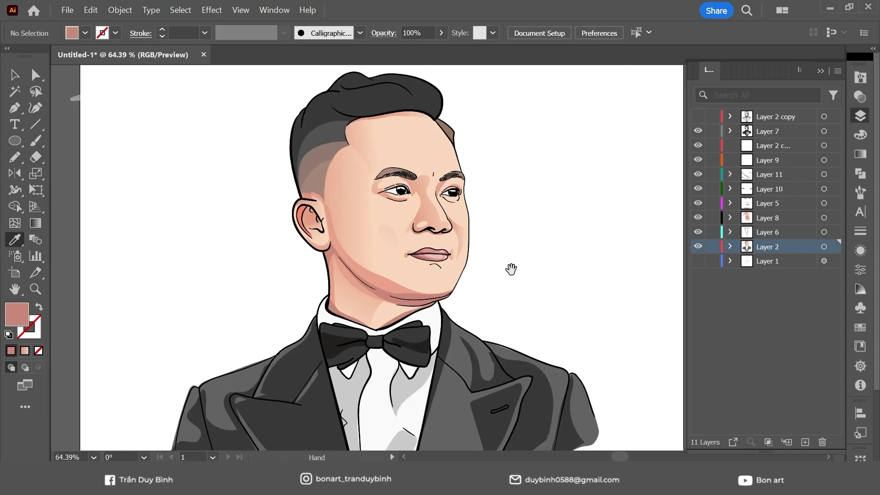
{"action": "left_click_drag", "start_coordinate": [461, 269], "coordinate": [438, 270]}
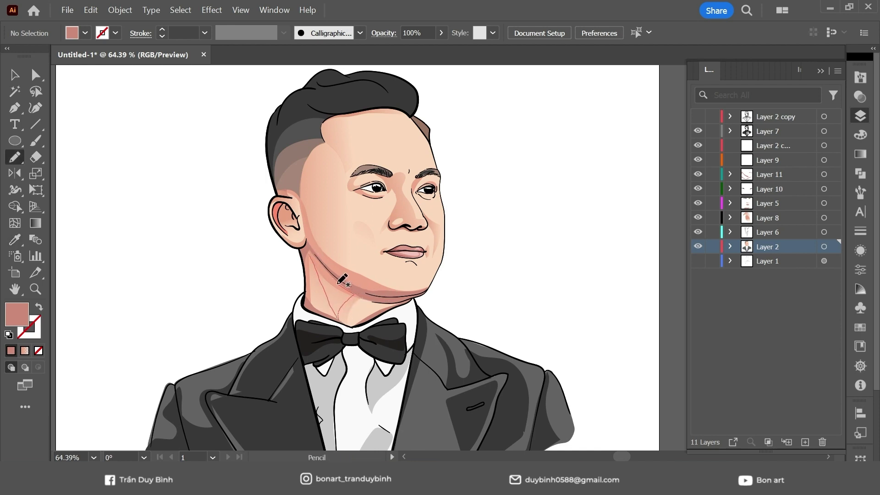
{"action": "left_click_drag", "start_coordinate": [342, 280], "coordinate": [309, 248]}
{"action": "left_click", "coordinate": [389, 292]}
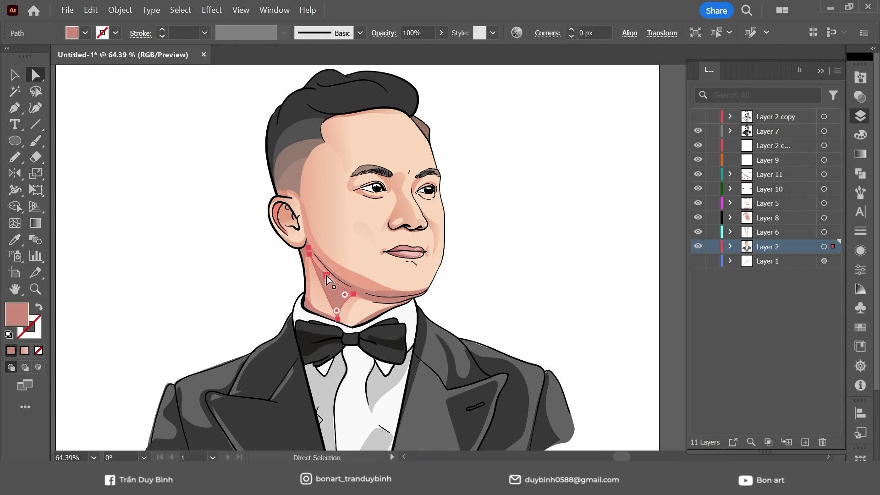
{"action": "key", "text": "a"}
{"action": "scroll", "coordinate": [499, 273], "scroll_direction": "up", "scroll_amount": 1, "text": "alt"}
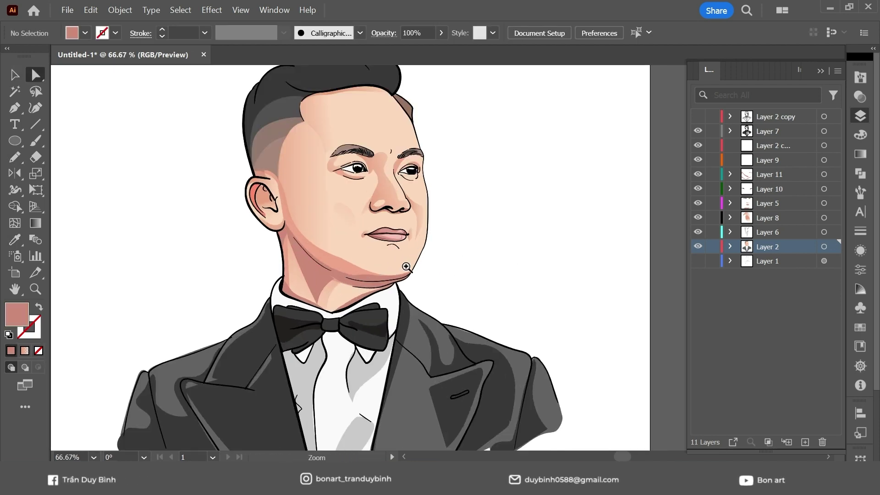
{"action": "key", "text": "i"}
{"action": "key", "text": "ctrl+shift+a"}
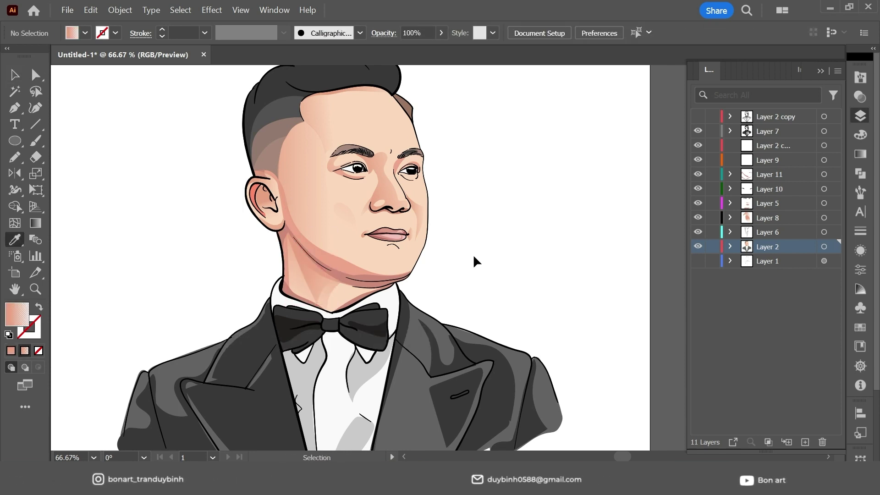
{"action": "scroll", "coordinate": [473, 269], "scroll_direction": "down", "scroll_amount": 2, "text": "alt"}
{"action": "scroll", "coordinate": [459, 261], "scroll_direction": "down", "scroll_amount": 2, "text": "alt"}
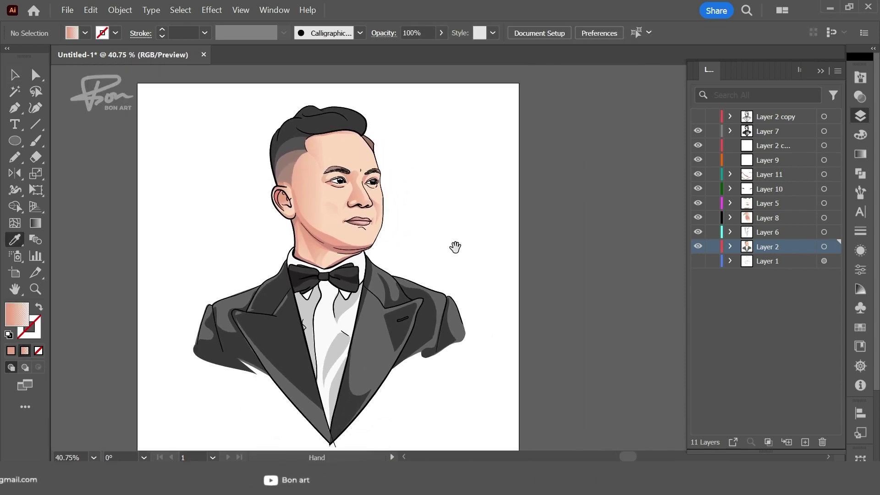
{"action": "scroll", "coordinate": [441, 200], "scroll_direction": "up", "scroll_amount": 3, "text": "alt"}
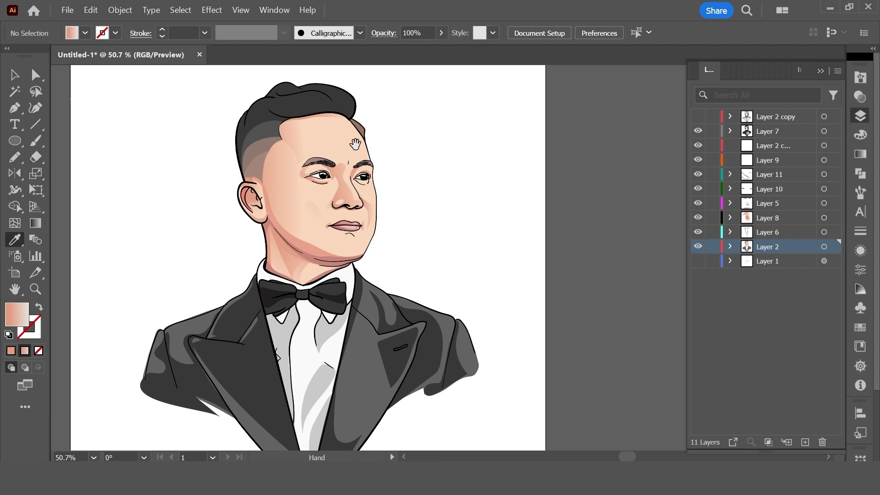
{"action": "scroll", "coordinate": [449, 248], "scroll_direction": "down", "scroll_amount": 1}
{"action": "scroll", "coordinate": [440, 254], "scroll_direction": "down", "scroll_amount": 1, "text": "alt"}
{"action": "scroll", "coordinate": [382, 218], "scroll_direction": "up", "scroll_amount": 5, "text": "alt"}
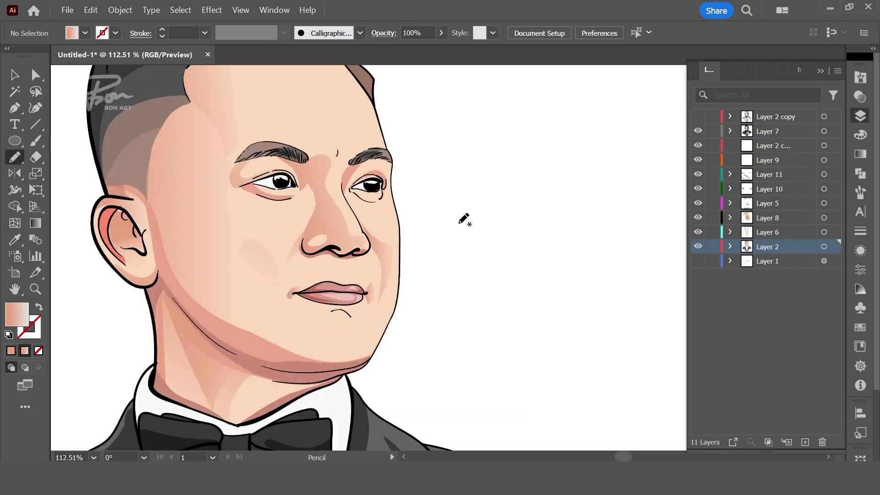
On Layer 5, draw an under-eye shading shape filled with sampled salmon.
{"action": "left_click", "coordinate": [762, 209]}
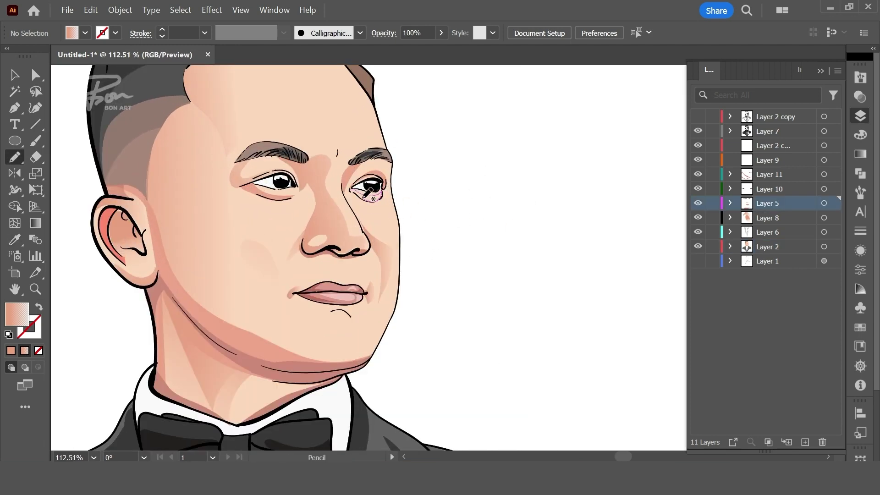
{"action": "left_click_drag", "start_coordinate": [367, 196], "coordinate": [373, 195]}
{"action": "left_click", "coordinate": [255, 181]}
{"action": "scroll", "coordinate": [421, 211], "scroll_direction": "up", "scroll_amount": 2}
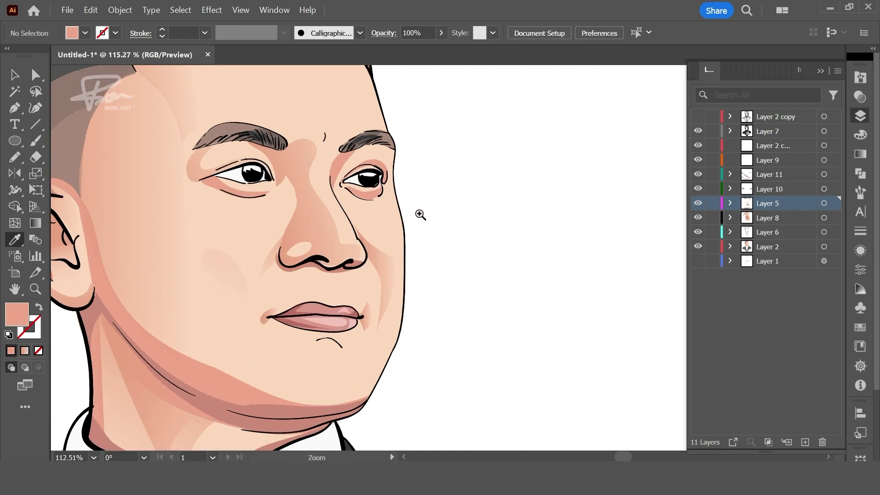
{"action": "key", "text": "a"}
{"action": "left_click", "coordinate": [377, 202]}
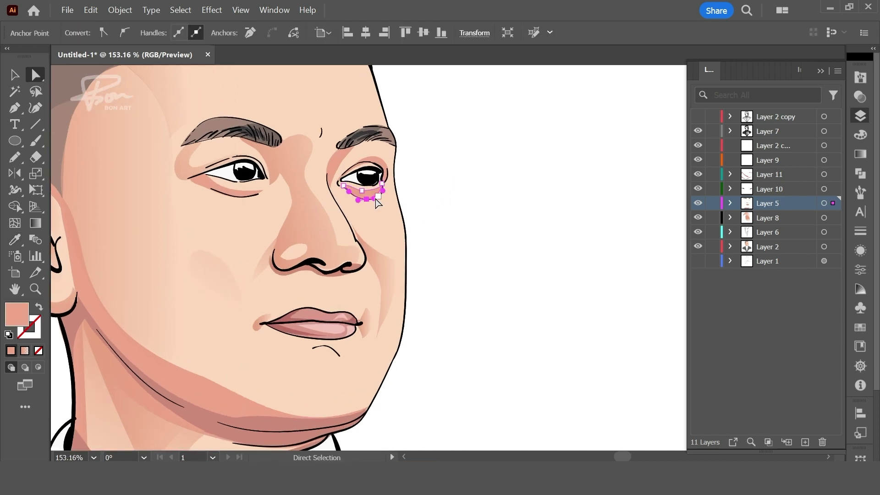
Turn the under-eye fill into a gradient and set its direction across the shape.
{"action": "left_click", "coordinate": [339, 172]}
{"action": "key", "text": "g"}
{"action": "left_click_drag", "start_coordinate": [380, 187], "coordinate": [355, 223]}
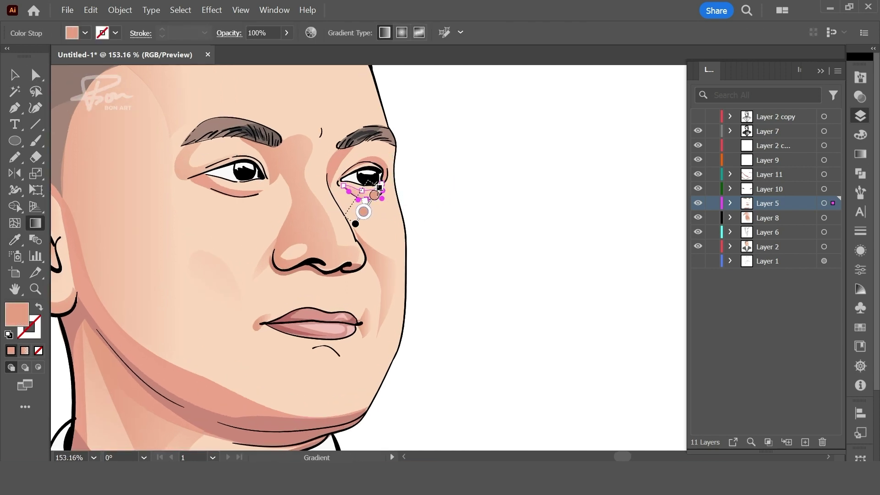
{"action": "left_click", "coordinate": [430, 192]}
{"action": "scroll", "coordinate": [430, 193], "scroll_direction": "down", "scroll_amount": 3}
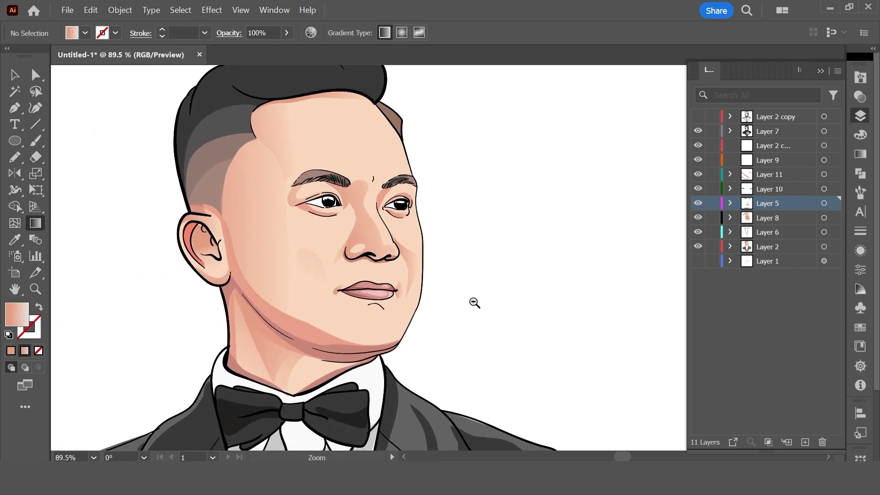
{"action": "scroll", "coordinate": [445, 295], "scroll_direction": "up", "scroll_amount": 5}
Draw a light shape over the eye white's inner corner with a sampled colour.
{"action": "key", "text": "g"}
{"action": "key", "text": "n"}
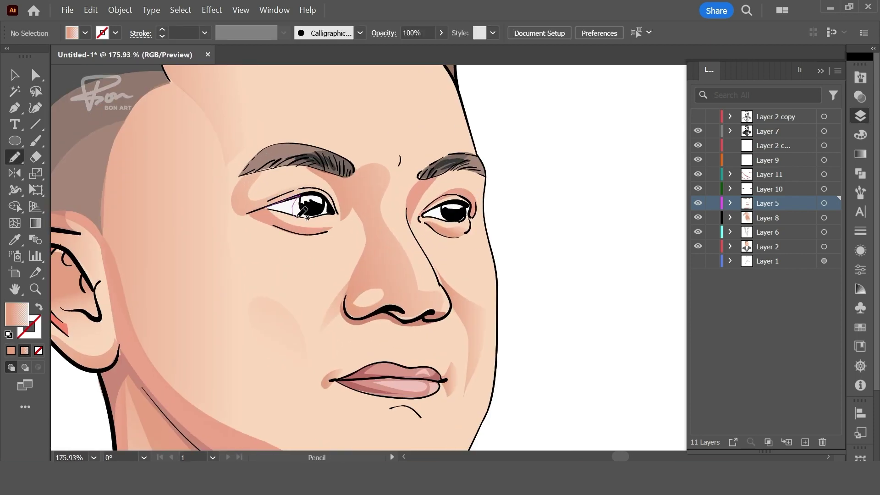
{"action": "left_click_drag", "start_coordinate": [303, 212], "coordinate": [296, 215]}
{"action": "key", "text": "i"}
{"action": "left_click", "coordinate": [440, 216]}
{"action": "key", "text": "ctrl+shift+a"}
Zoom in and select the new eye-white shape's anchor points to refine it.
{"action": "left_click", "coordinate": [511, 242]}
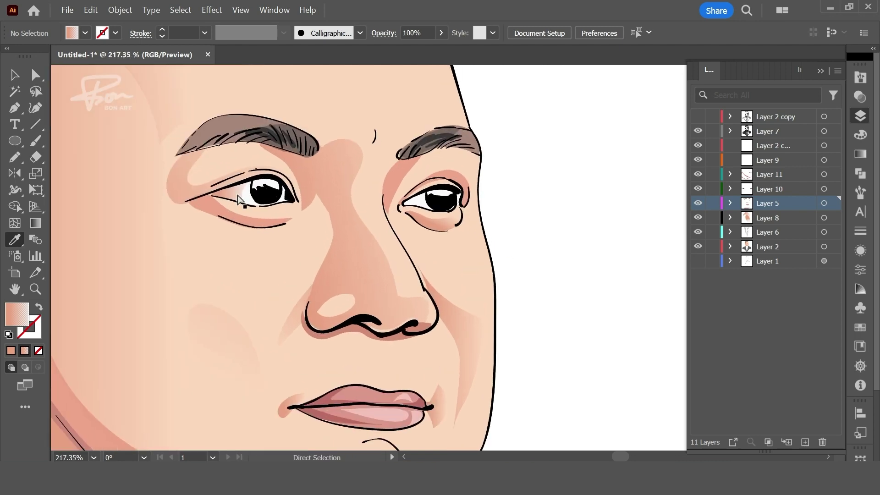
{"action": "key", "text": "a"}
{"action": "left_click", "coordinate": [239, 198]}
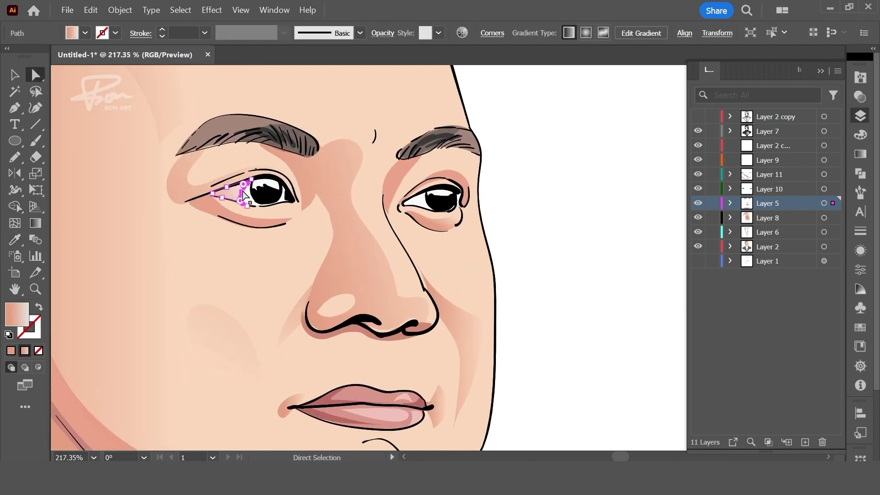
{"action": "left_click", "coordinate": [243, 195]}
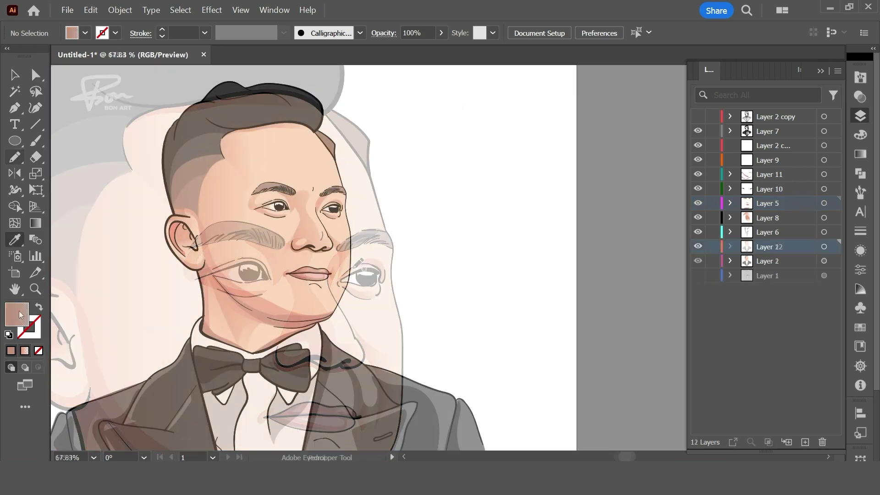
Set a fill colour and paint a brush stroke along the top of the hair.
{"action": "double_click", "coordinate": [18, 315]}
{"action": "key", "text": "Return"}
{"action": "key", "text": "b"}
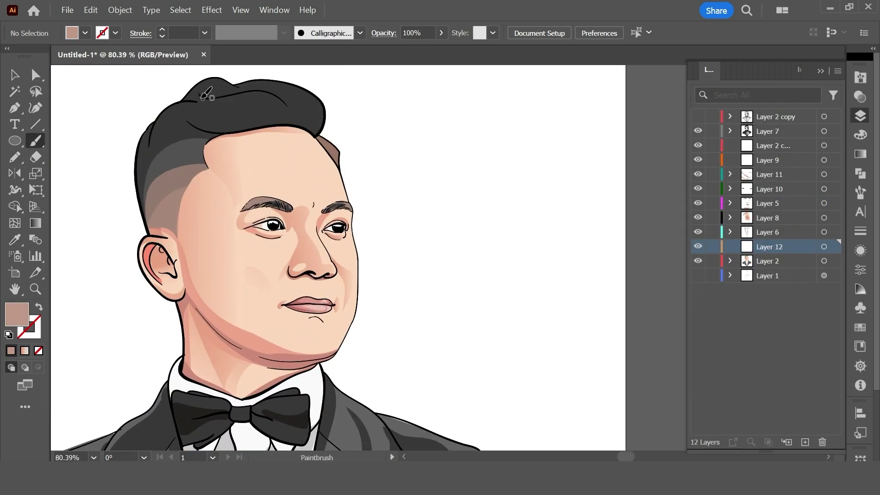
{"action": "left_click_drag", "start_coordinate": [242, 92], "coordinate": [243, 91]}
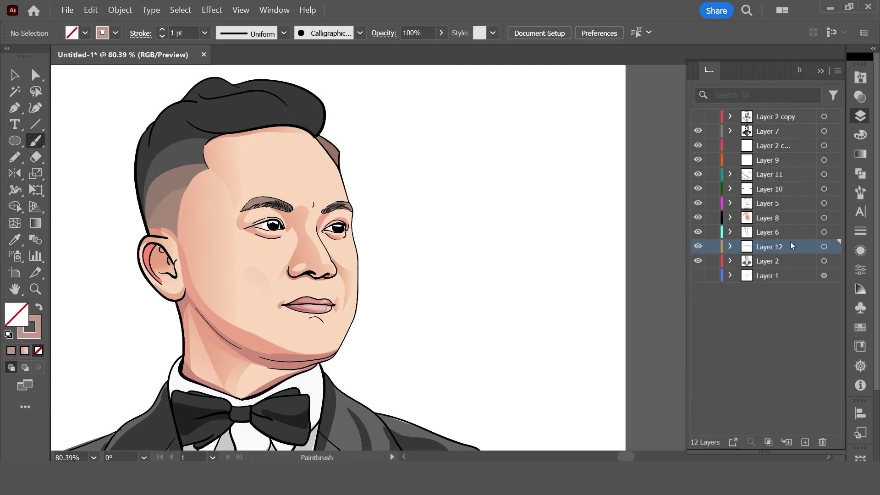
Move Layer 12 just below Layer 7 and select the pink hair-highlight stroke.
{"action": "mouse_move", "coordinate": [781, 249]}
{"action": "left_mouse_down"}
{"action": "mouse_move", "coordinate": [775, 133]}
{"action": "mouse_move", "coordinate": [777, 156]}
{"action": "left_mouse_up"}
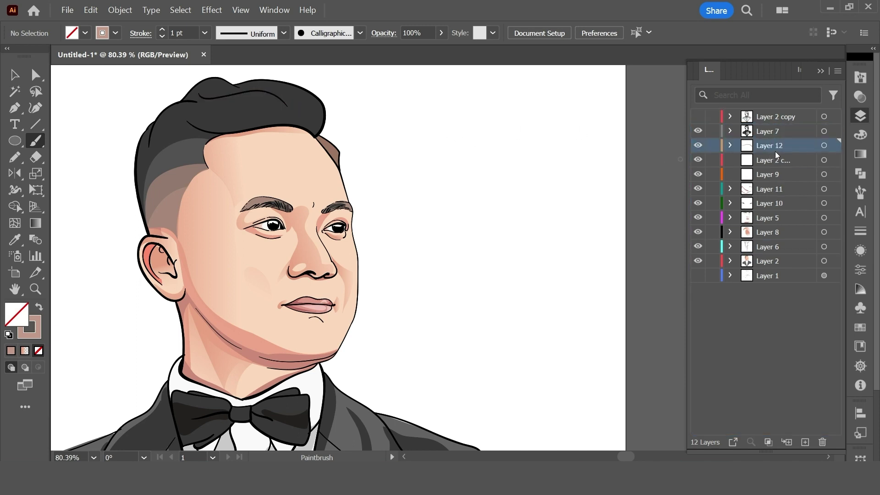
{"action": "left_click", "coordinate": [791, 132]}
{"action": "left_click", "coordinate": [228, 111], "text": "ctrl"}
{"action": "left_click", "coordinate": [303, 130]}
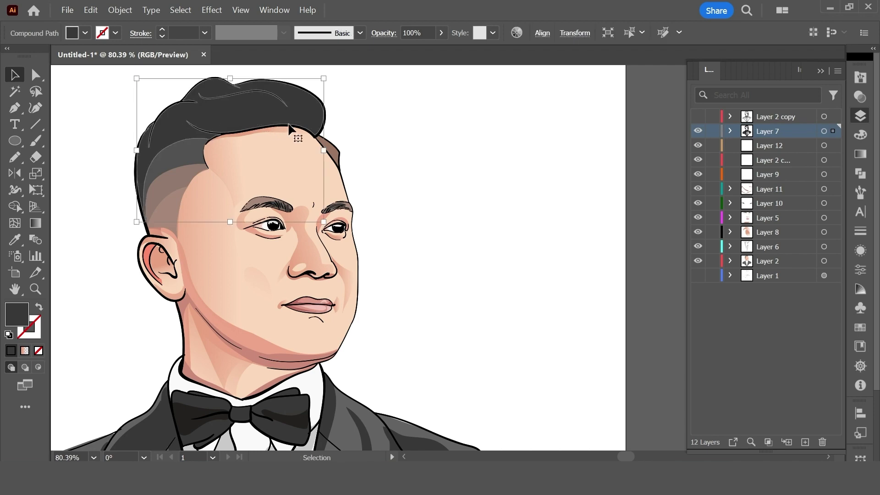
{"action": "left_click", "coordinate": [299, 137]}
{"action": "left_click", "coordinate": [395, 143]}
{"action": "scroll", "coordinate": [328, 137], "scroll_direction": "up", "scroll_amount": 3}
{"action": "left_click_drag", "start_coordinate": [328, 137], "coordinate": [431, 237]}
{"action": "left_click", "coordinate": [405, 199]}
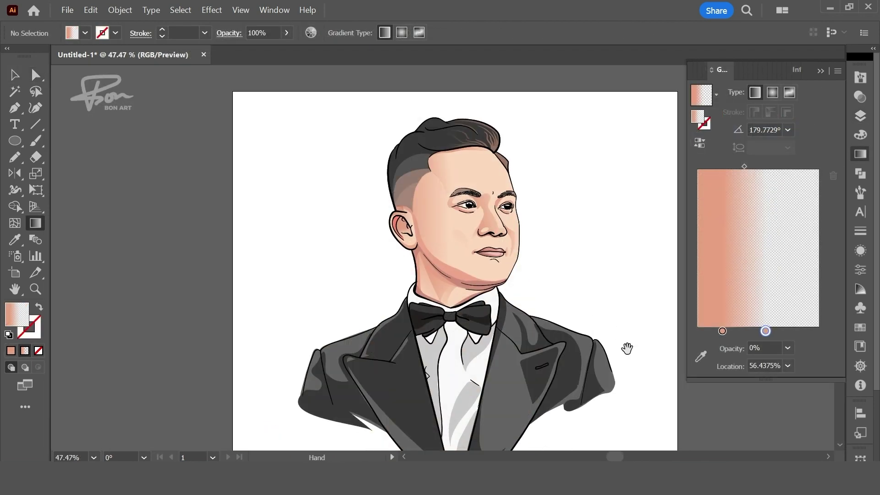
{"action": "scroll", "coordinate": [425, 164], "scroll_direction": "up", "scroll_amount": 3}
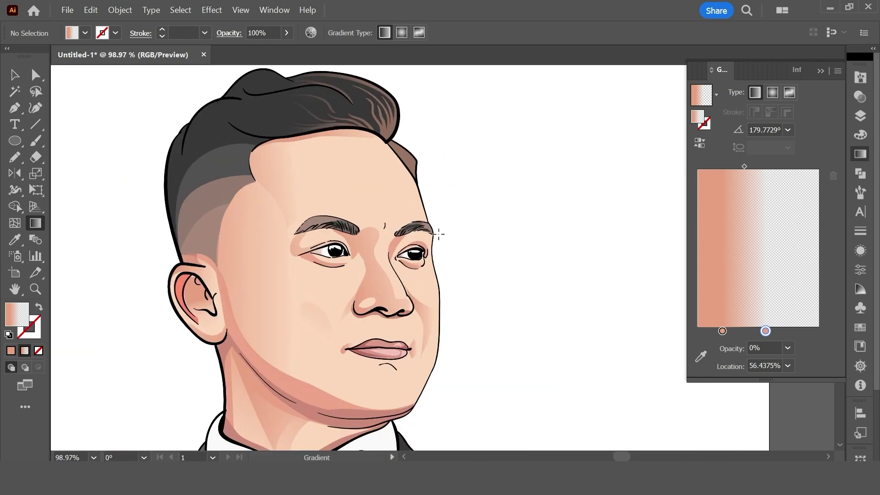
Hide the old hair highlights on Layer 14 and add a new layer for highlights.
{"action": "key", "text": "v"}
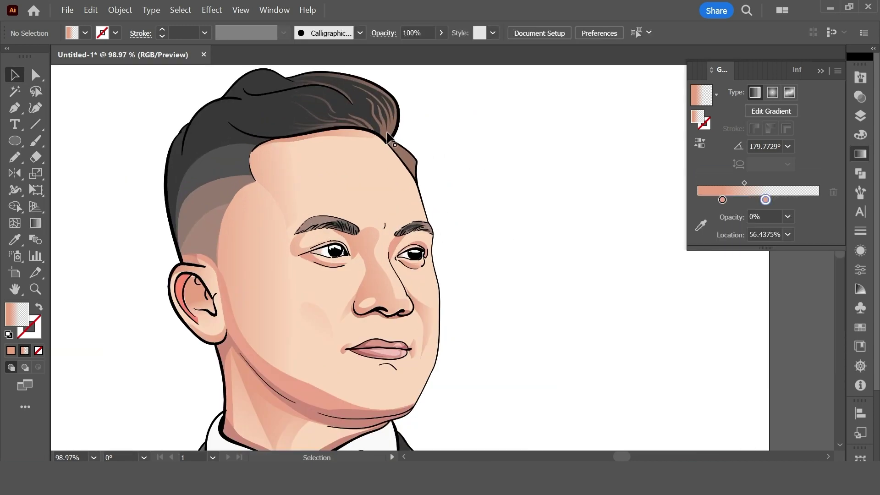
{"action": "left_click", "coordinate": [388, 138]}
{"action": "left_click", "coordinate": [861, 115]}
{"action": "left_click", "coordinate": [698, 146]}
{"action": "left_click", "coordinate": [805, 442]}
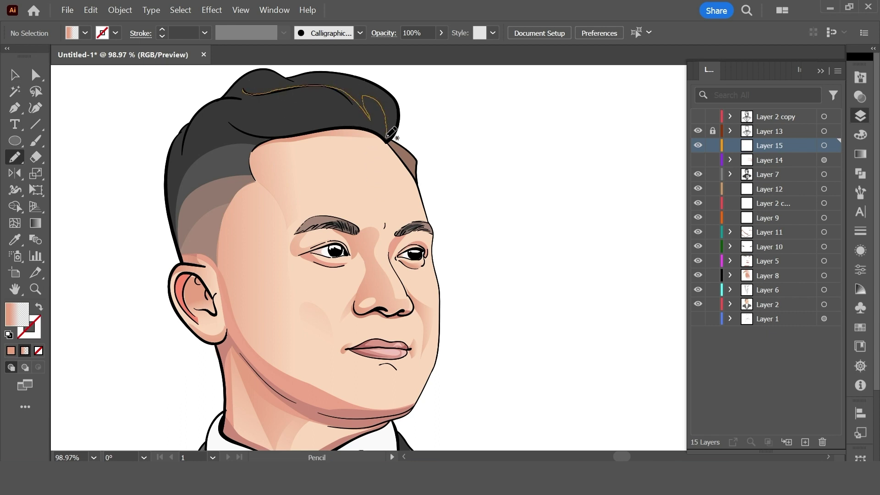
Draw a highlight shape across the top of the hair, filled with the hair's brown.
{"action": "left_click_drag", "start_coordinate": [276, 68], "coordinate": [270, 70]}
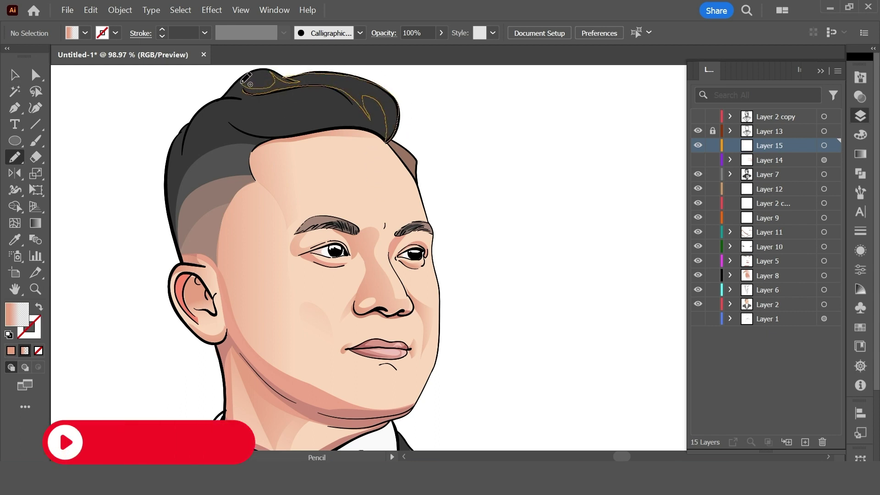
{"action": "key", "text": "i"}
{"action": "left_click", "coordinate": [233, 195]}
{"action": "left_click", "coordinate": [406, 154]}
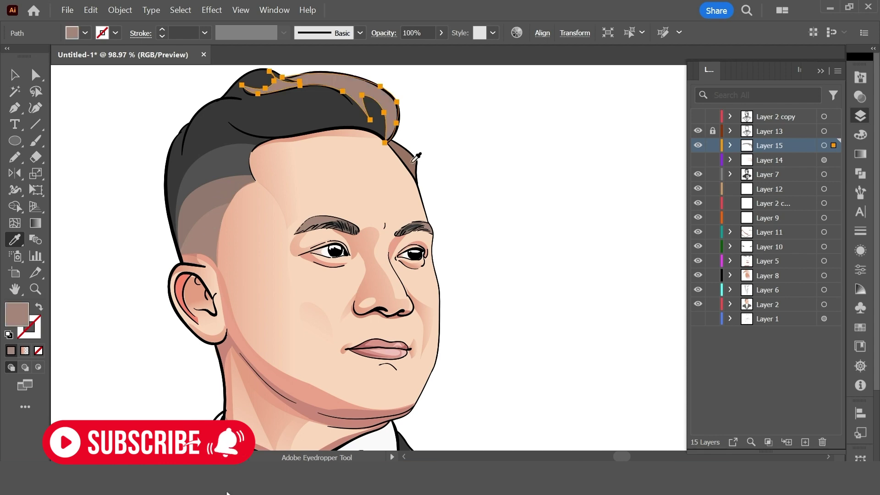
{"action": "key", "text": "ctrl+shift+a"}
{"action": "scroll", "coordinate": [494, 309], "scroll_direction": "down", "scroll_amount": 3}
{"action": "scroll", "coordinate": [495, 309], "scroll_direction": "down", "scroll_amount": 2}
{"action": "scroll", "coordinate": [304, 173], "scroll_direction": "up", "scroll_amount": 5}
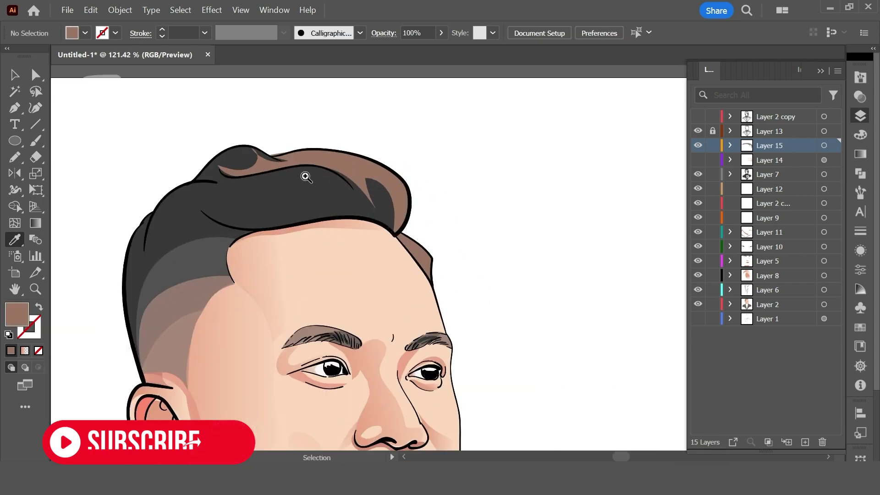
{"action": "scroll", "coordinate": [305, 173], "scroll_direction": "up", "scroll_amount": 3}
Select the brown highlight together with the dark hair shape using Shape Builder.
{"action": "left_click", "coordinate": [275, 156], "text": "ctrl"}
{"action": "key", "text": "shift+m"}
{"action": "key", "text": "ctrl+shift+a"}
{"action": "left_click", "coordinate": [304, 158], "text": "ctrl"}
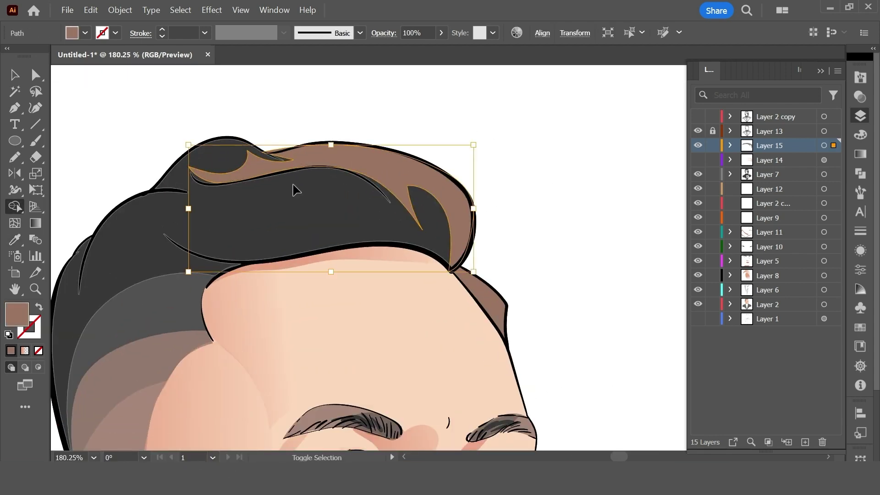
{"action": "left_click", "coordinate": [293, 187], "text": "ctrl+shift"}
{"action": "key", "text": "ctrl+shift+a"}
Draw a second highlight streak on the hair and fill it with brown.
{"action": "scroll", "coordinate": [304, 133], "scroll_direction": "down", "scroll_amount": 3}
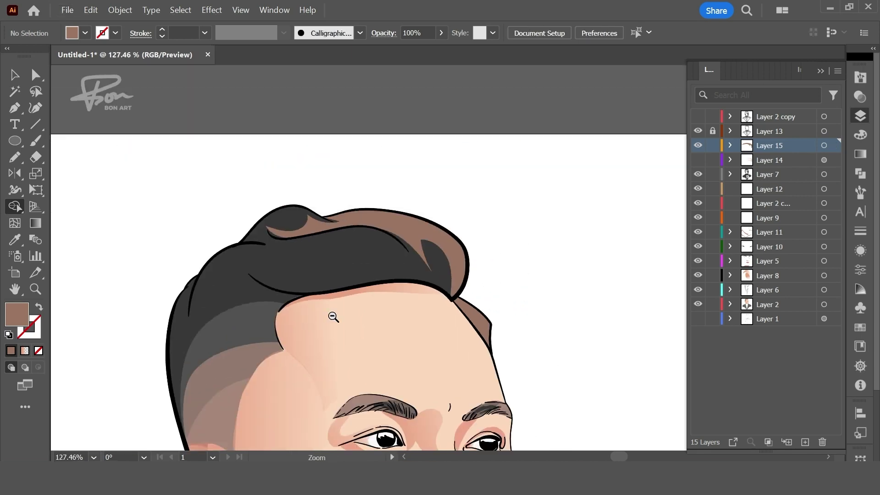
{"action": "scroll", "coordinate": [374, 305], "scroll_direction": "down", "scroll_amount": 2}
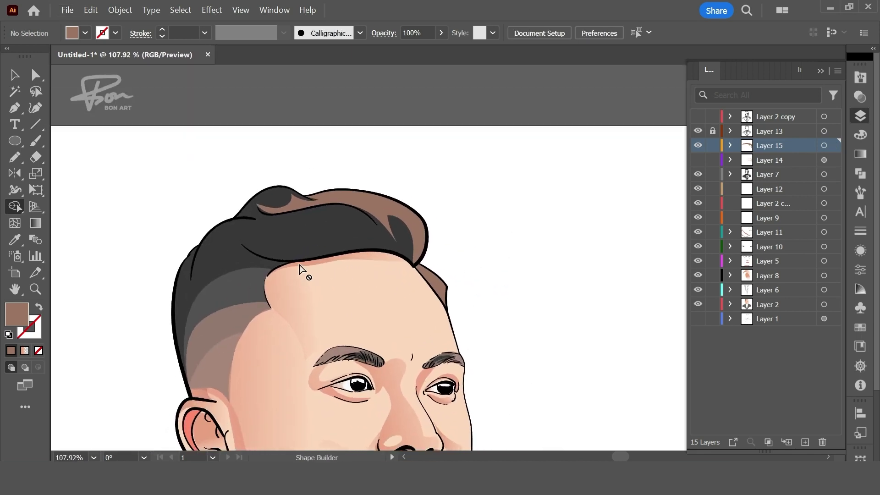
{"action": "key", "text": "i"}
{"action": "left_click", "coordinate": [305, 271]}
{"action": "scroll", "coordinate": [480, 305], "scroll_direction": "down", "scroll_amount": 3}
{"action": "scroll", "coordinate": [480, 305], "scroll_direction": "down", "scroll_amount": 2}
{"action": "scroll", "coordinate": [513, 157], "scroll_direction": "up", "scroll_amount": 3}
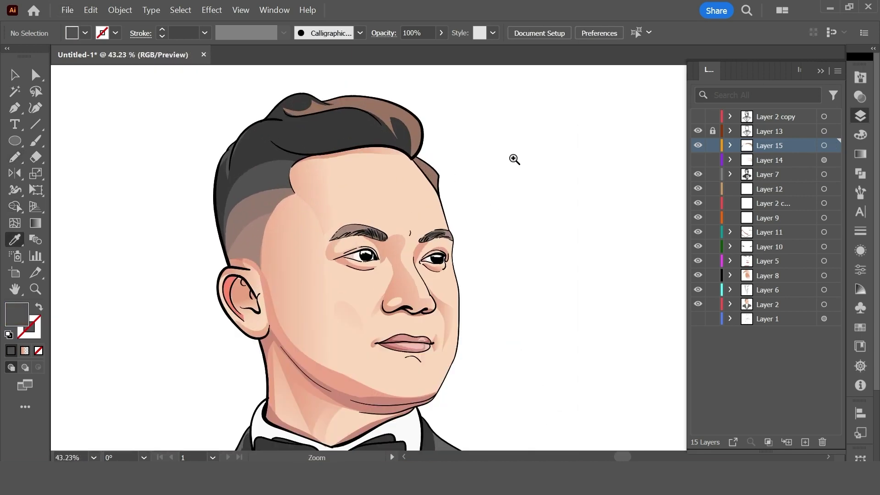
{"action": "scroll", "coordinate": [513, 157], "scroll_direction": "up", "scroll_amount": 1}
{"action": "key", "text": "n"}
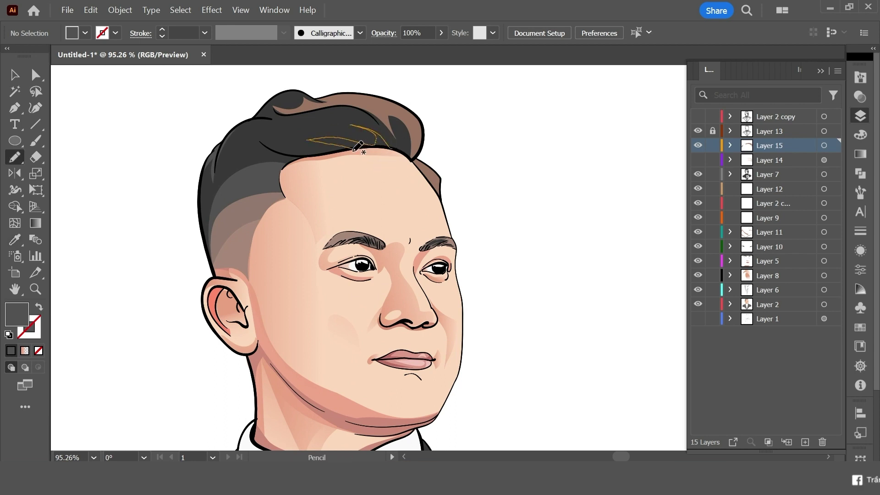
{"action": "left_click_drag", "start_coordinate": [359, 146], "coordinate": [289, 137]}
{"action": "key", "text": "i"}
{"action": "left_click", "coordinate": [431, 132]}
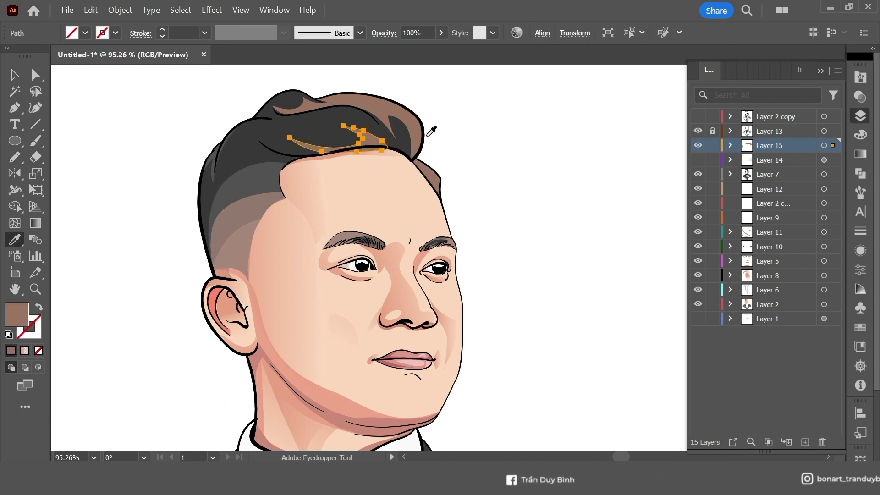
Adjust an anchor point on the hair streak with Direct Selection.
{"action": "key", "text": "shift+e"}
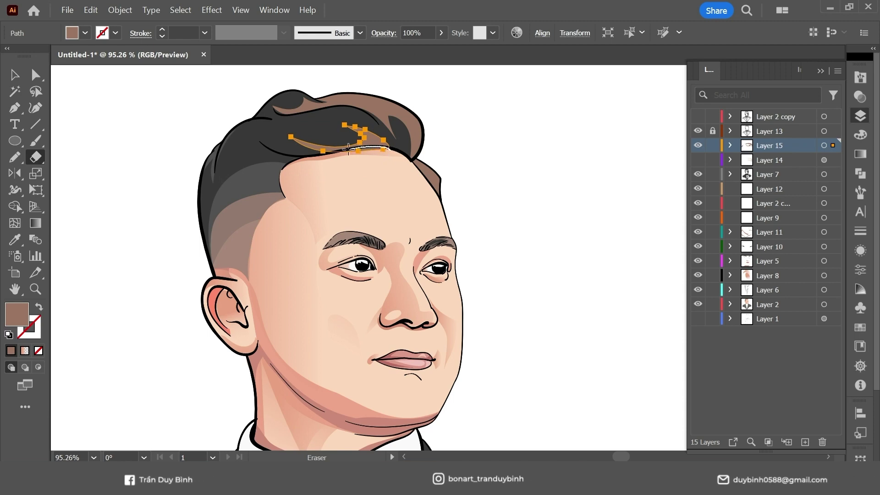
{"action": "key", "text": "a"}
{"action": "left_click", "coordinate": [505, 173]}
{"action": "scroll", "coordinate": [502, 183], "scroll_direction": "down", "scroll_amount": 3}
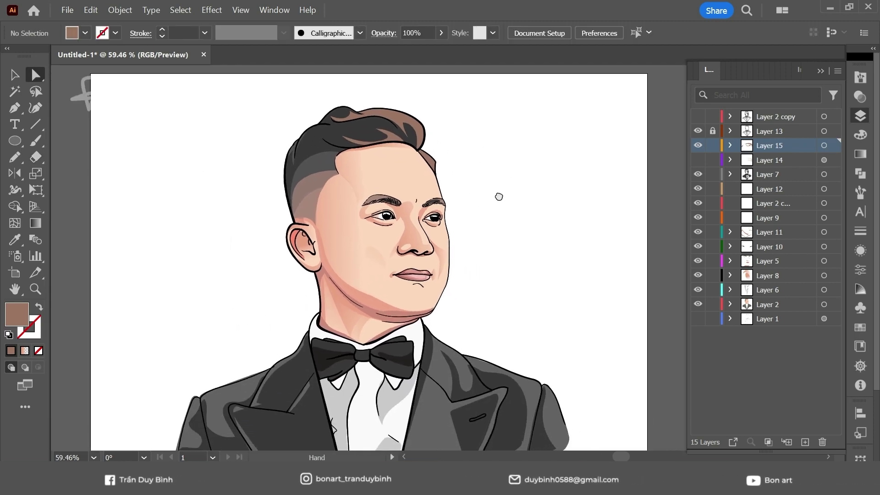
{"action": "scroll", "coordinate": [432, 134], "scroll_direction": "up", "scroll_amount": 5}
{"action": "left_click", "coordinate": [304, 120]}
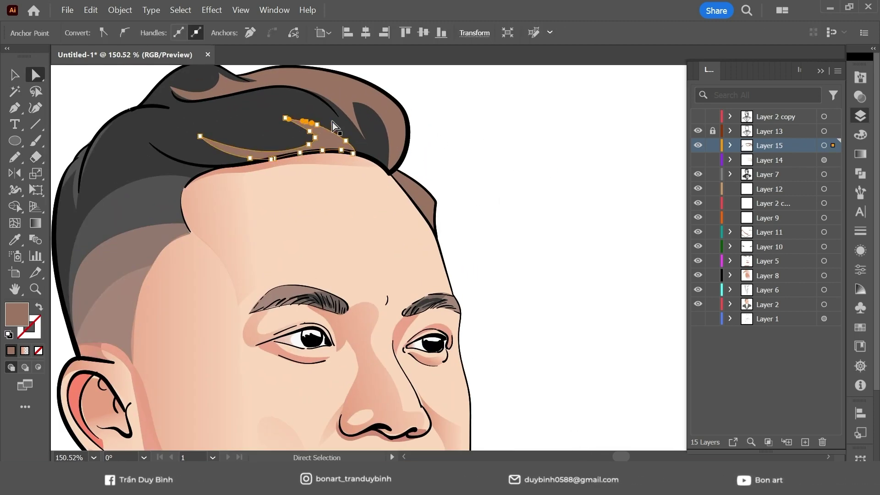
{"action": "key", "text": "n"}
{"action": "key", "text": "ctrl+shift+a"}
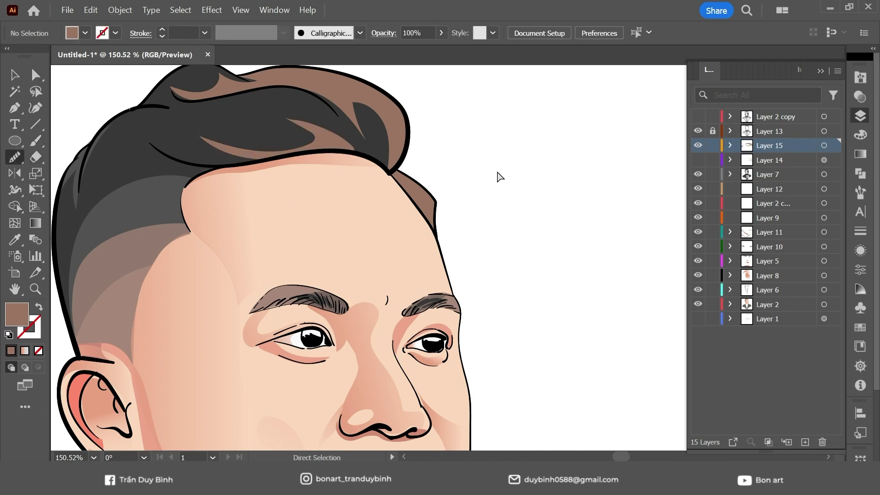
{"action": "left_click", "coordinate": [306, 308], "text": "ctrl+alt"}
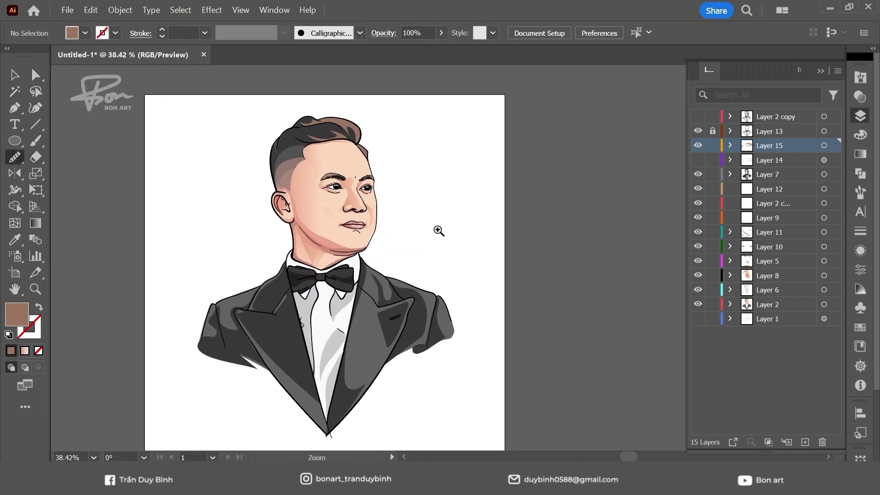
Undo the stray strokes on the right cheek and open the transparency settings.
{"action": "left_click_drag", "start_coordinate": [435, 233], "coordinate": [492, 203]}
{"action": "key", "text": "ctrl+z"}
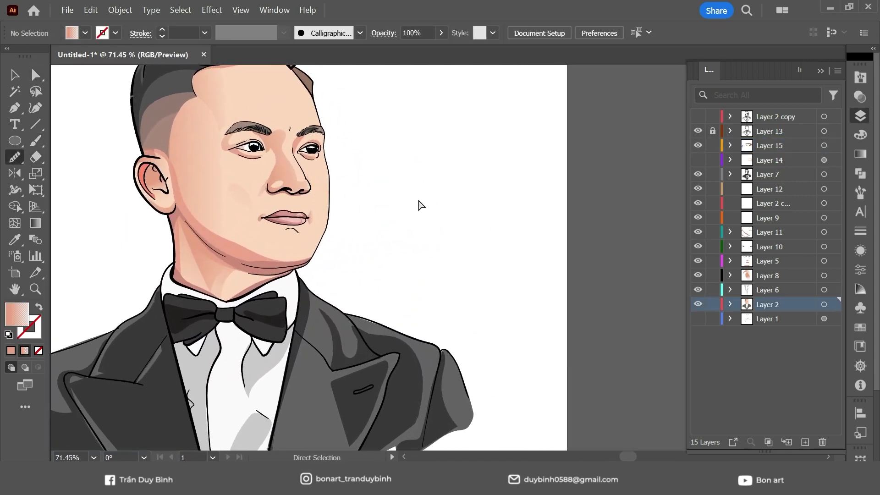
{"action": "key", "text": "ctrl+z"}
{"action": "left_click", "coordinate": [861, 96]}
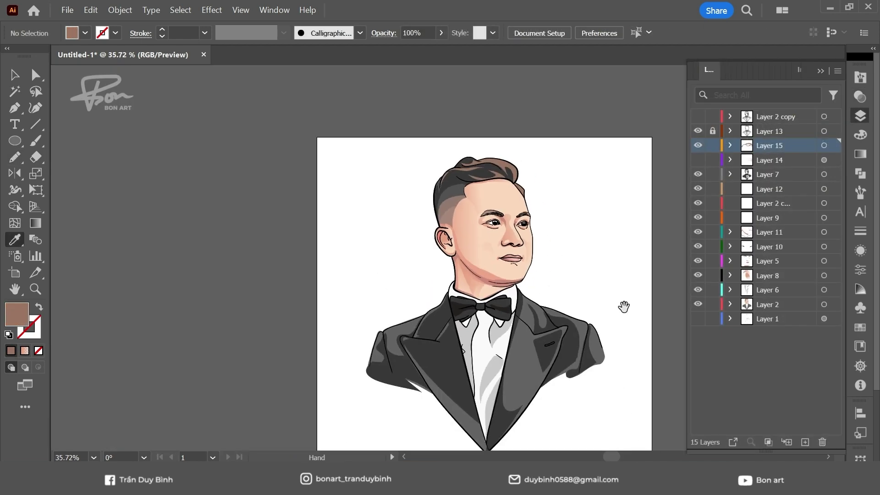
{"action": "scroll", "coordinate": [622, 291], "scroll_direction": "up", "scroll_amount": 2}
{"action": "scroll", "coordinate": [454, 270], "scroll_direction": "up", "scroll_amount": 2}
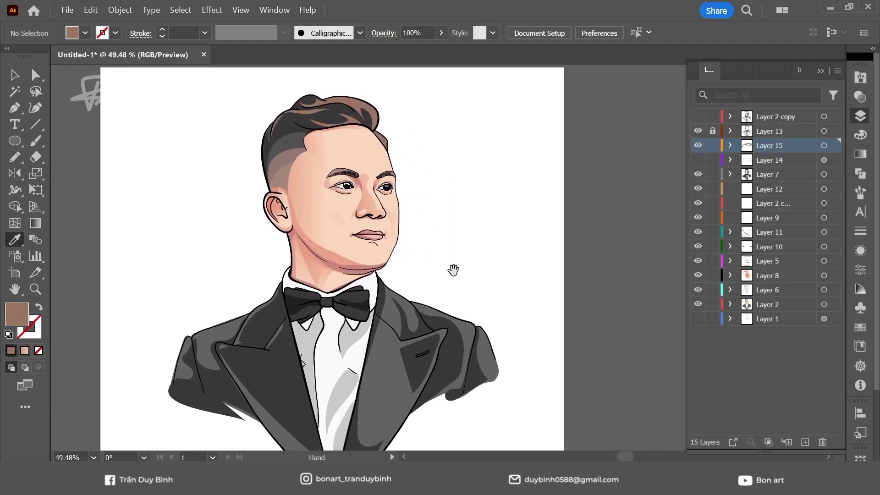
{"action": "scroll", "coordinate": [413, 222], "scroll_direction": "up", "scroll_amount": 3}
{"action": "scroll", "coordinate": [413, 222], "scroll_direction": "up", "scroll_amount": 1}
Sample the pink shadow colour from the shading path under the left eye.
{"action": "key", "text": "a"}
{"action": "left_click", "coordinate": [342, 220]}
{"action": "key", "text": "ctrl+shift+a"}
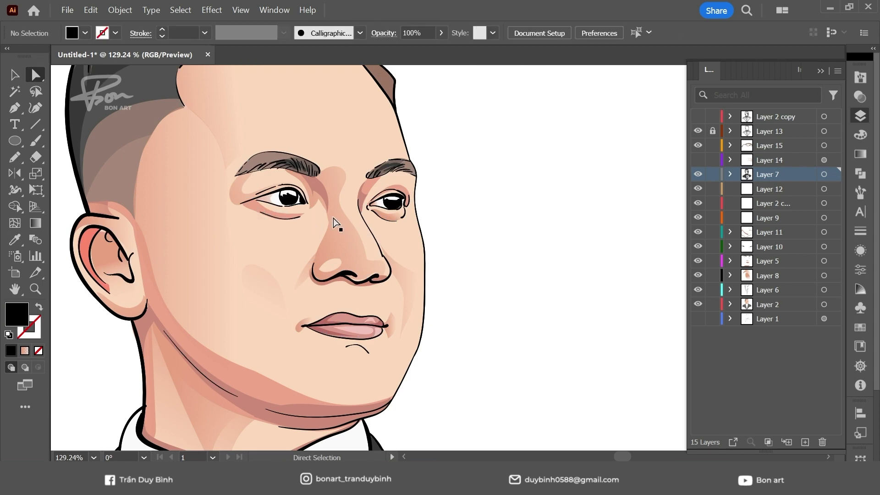
{"action": "left_click", "coordinate": [278, 217]}
{"action": "scroll", "coordinate": [386, 218], "scroll_direction": "up", "scroll_amount": 3}
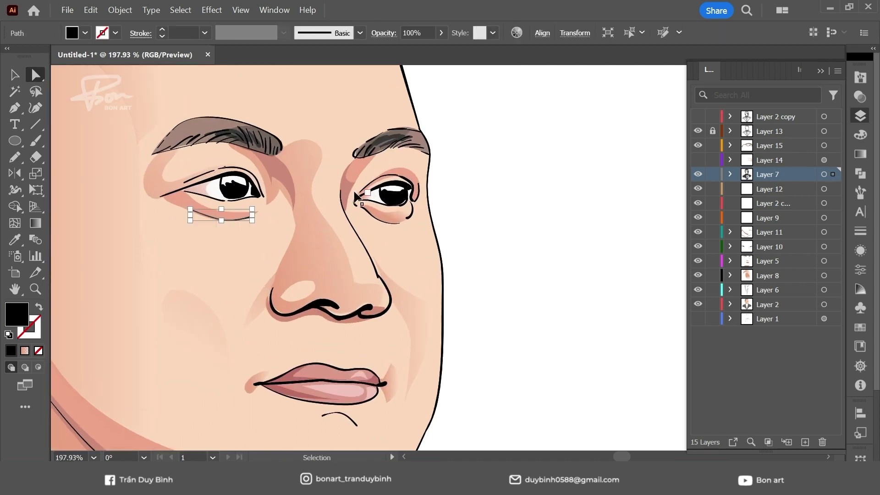
{"action": "key", "text": "i"}
{"action": "left_click", "coordinate": [314, 223]}
{"action": "key", "text": "ctrl+shift+a"}
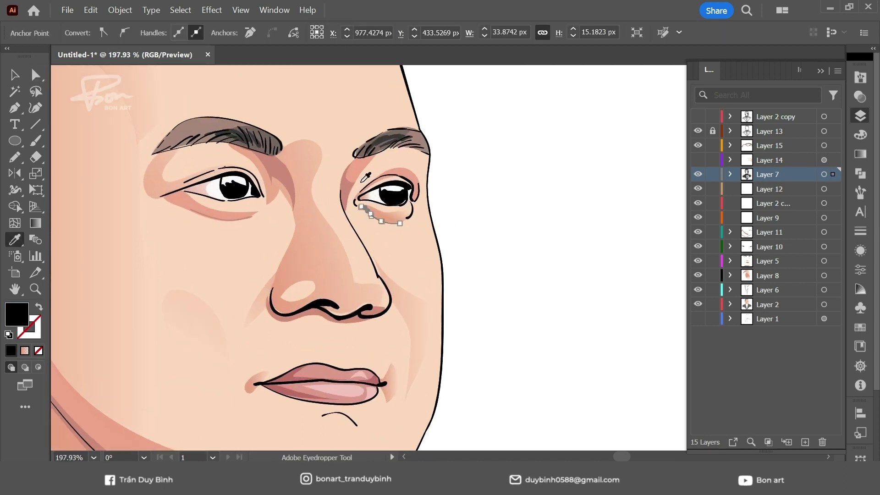
Check the paths near the right eye and make Layer 12 the drawing layer.
{"action": "left_click", "coordinate": [409, 214]}
{"action": "key", "text": "ctrl+shift+a"}
{"action": "left_click", "coordinate": [430, 200]}
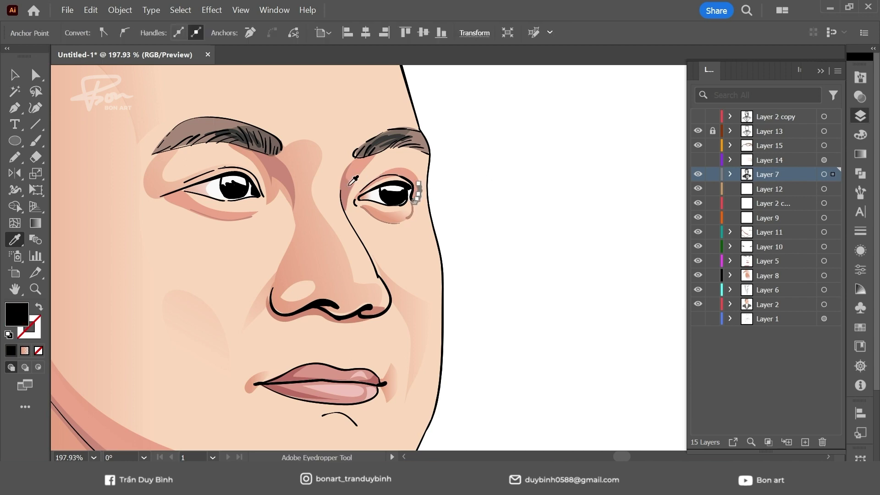
{"action": "key", "text": "ctrl+shift+a"}
{"action": "scroll", "coordinate": [495, 245], "scroll_direction": "down", "scroll_amount": 2}
{"action": "scroll", "coordinate": [482, 271], "scroll_direction": "up", "scroll_amount": 2}
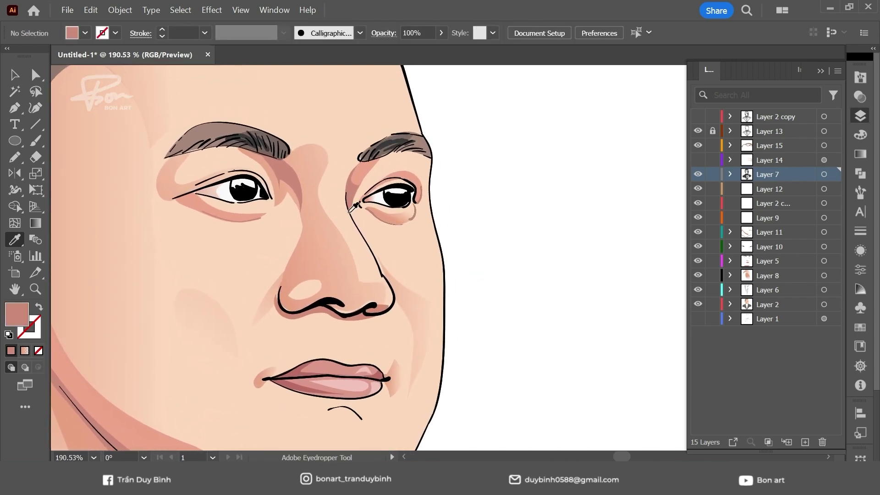
{"action": "scroll", "coordinate": [288, 198], "scroll_direction": "up", "scroll_amount": 2}
{"action": "key", "text": "n"}
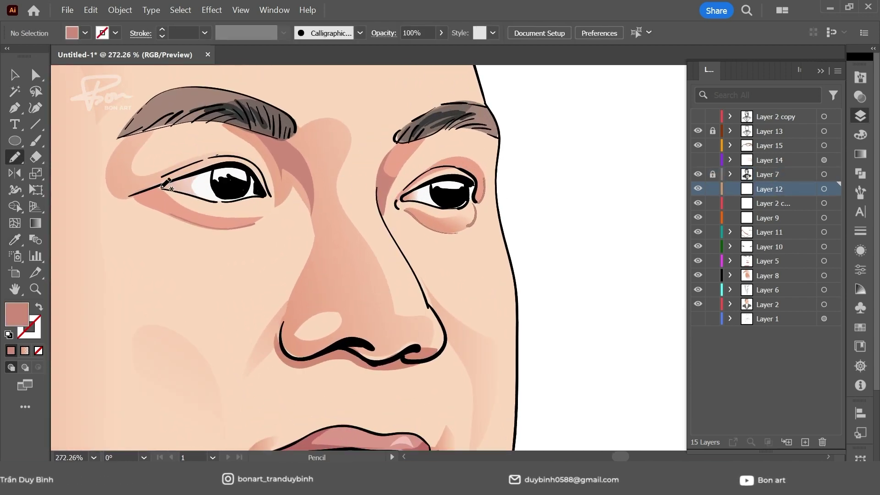
{"action": "left_click", "coordinate": [713, 175]}
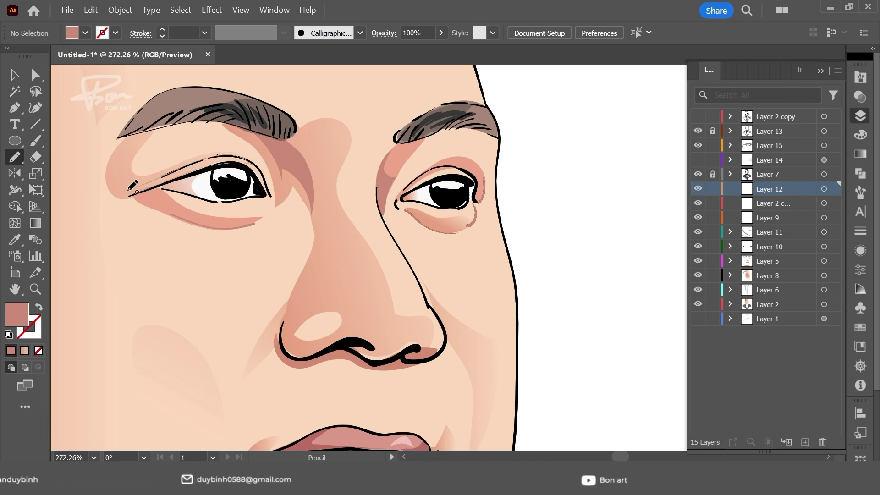
Draw pink crease lines along the left upper eyelid and at the left eye corner.
{"action": "left_click_drag", "start_coordinate": [253, 163], "coordinate": [125, 191]}
{"action": "key", "text": "i"}
{"action": "left_click", "coordinate": [523, 164], "text": "ctrl"}
{"action": "scroll", "coordinate": [436, 251], "scroll_direction": "down", "scroll_amount": 2}
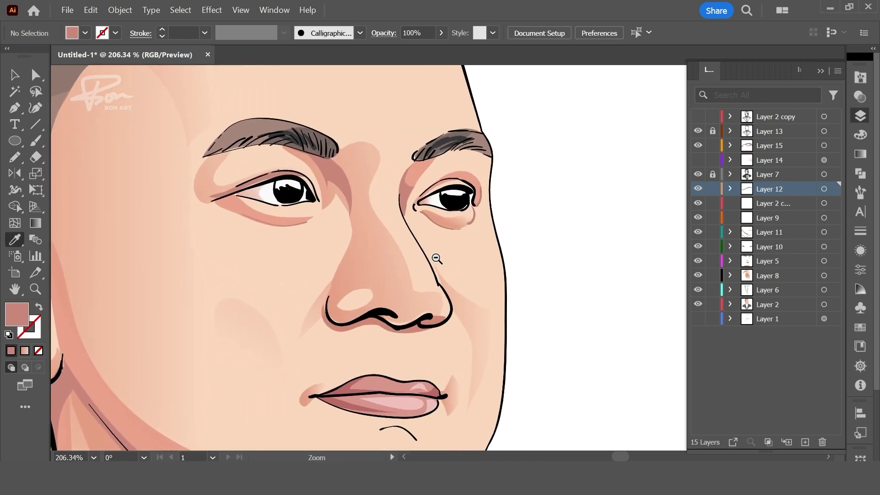
{"action": "scroll", "coordinate": [436, 252], "scroll_direction": "up", "scroll_amount": 2}
{"action": "key", "text": "n"}
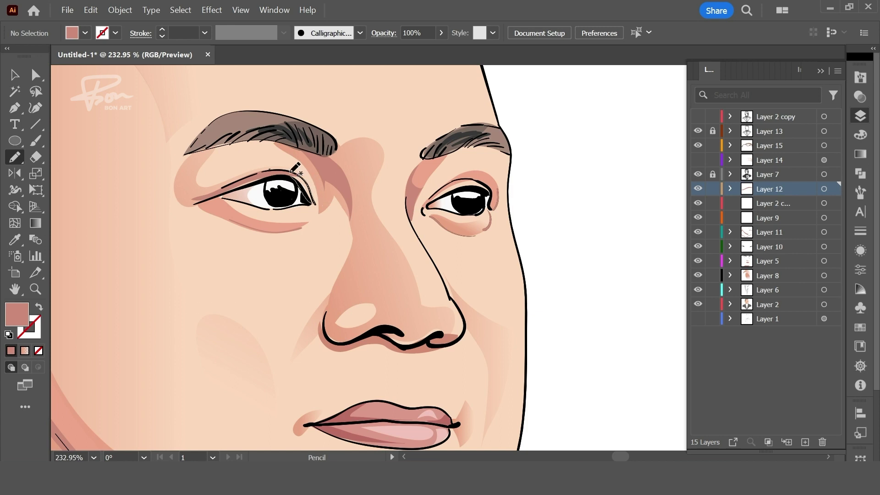
{"action": "left_click_drag", "start_coordinate": [292, 171], "coordinate": [292, 173]}
{"action": "key", "text": "i"}
{"action": "left_click", "coordinate": [325, 177]}
{"action": "key", "text": "ctrl+shift+a"}
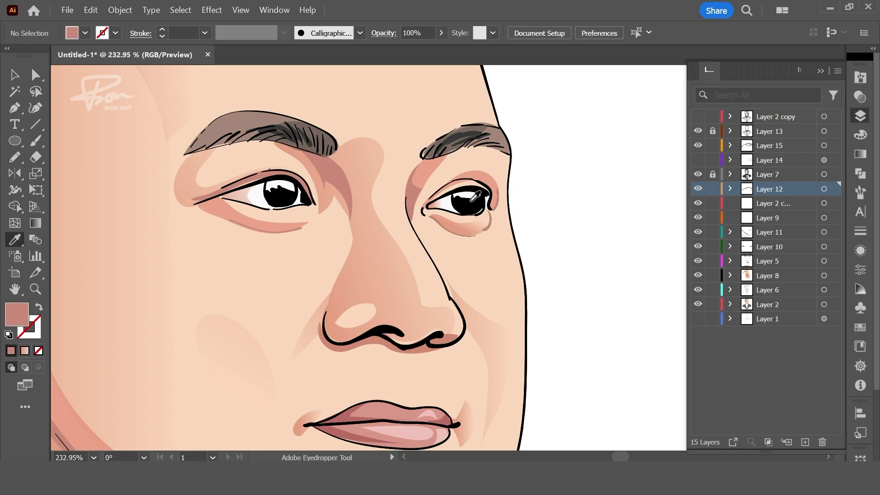
Draw a pink crease line along the right upper eyelid.
{"action": "key", "text": "n"}
{"action": "mouse_move", "coordinate": [436, 197]}
{"action": "left_mouse_down"}
{"action": "mouse_move", "coordinate": [479, 180]}
{"action": "mouse_move", "coordinate": [492, 207]}
{"action": "left_mouse_up"}
{"action": "key", "text": "ctrl+shift+a"}
{"action": "key", "text": "i"}
{"action": "left_click", "coordinate": [316, 168]}
Draw a highlight shape near the right eyebrow and fill it with #ffe7d7.
{"action": "key", "text": "ctrl+shift+a"}
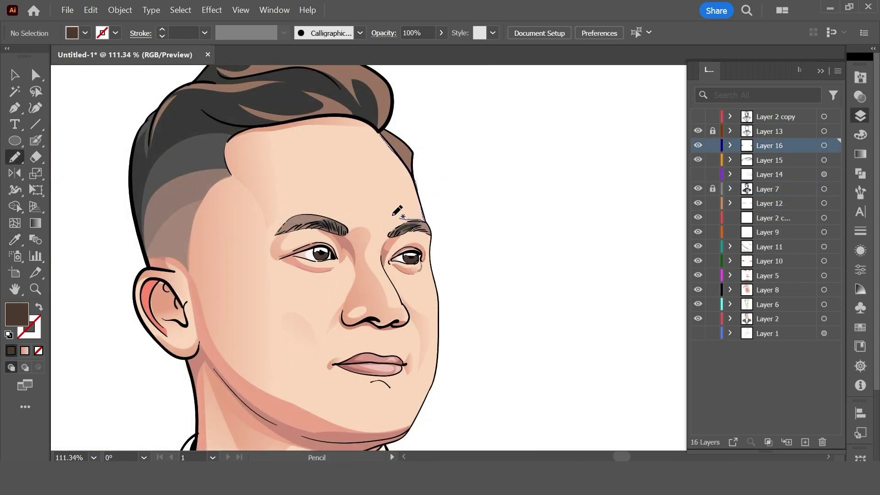
{"action": "left_click_drag", "start_coordinate": [393, 148], "coordinate": [383, 143]}
{"action": "key", "text": "i"}
{"action": "left_click", "coordinate": [369, 234]}
{"action": "double_click", "coordinate": [16, 315]}
{"action": "type", "text": "f7decd"}
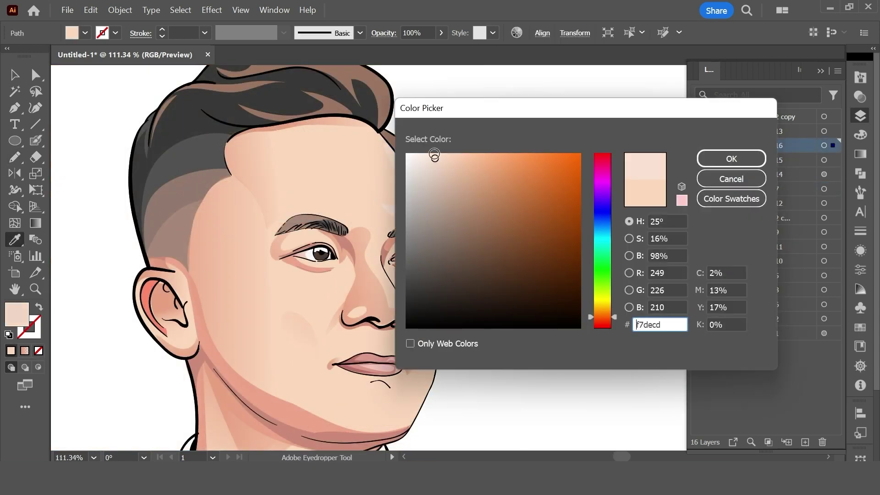
{"action": "type", "text": "ffe7d7"}
{"action": "left_click", "coordinate": [700, 169]}
{"action": "key", "text": "ctrl+shift+a"}
Draw a peach highlight down the right cheek edge and check the face outline.
{"action": "scroll", "coordinate": [458, 211], "scroll_direction": "down", "scroll_amount": 2}
{"action": "scroll", "coordinate": [421, 237], "scroll_direction": "up", "scroll_amount": 1}
{"action": "key", "text": "n"}
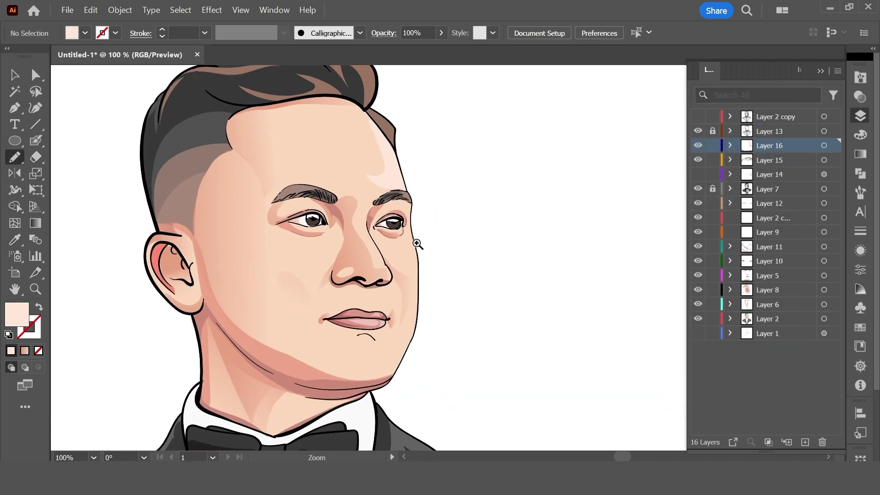
{"action": "scroll", "coordinate": [438, 236], "scroll_direction": "up", "scroll_amount": 2}
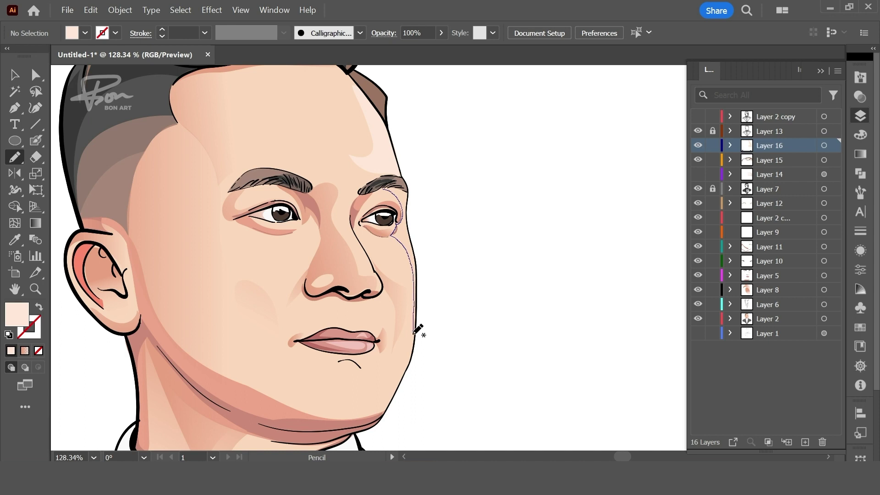
{"action": "left_click_drag", "start_coordinate": [411, 195], "coordinate": [391, 185]}
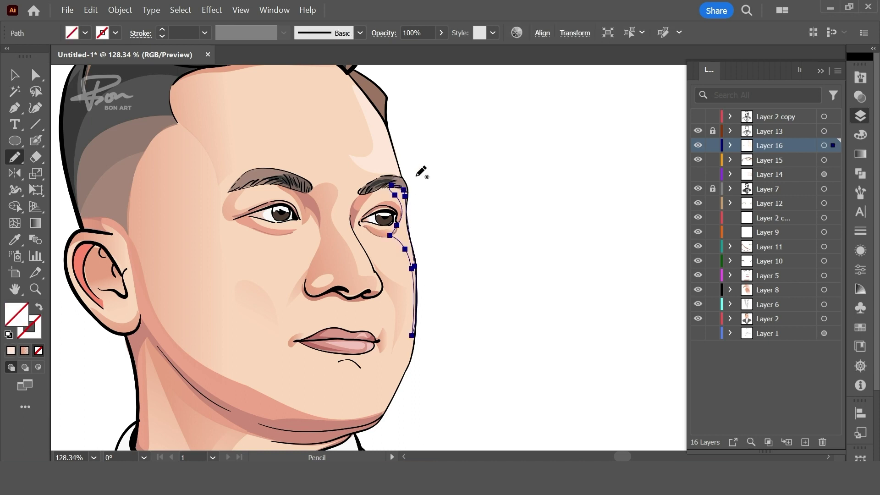
{"action": "key", "text": "ctrl+shift+a"}
{"action": "key", "text": "v"}
{"action": "left_click", "coordinate": [404, 243]}
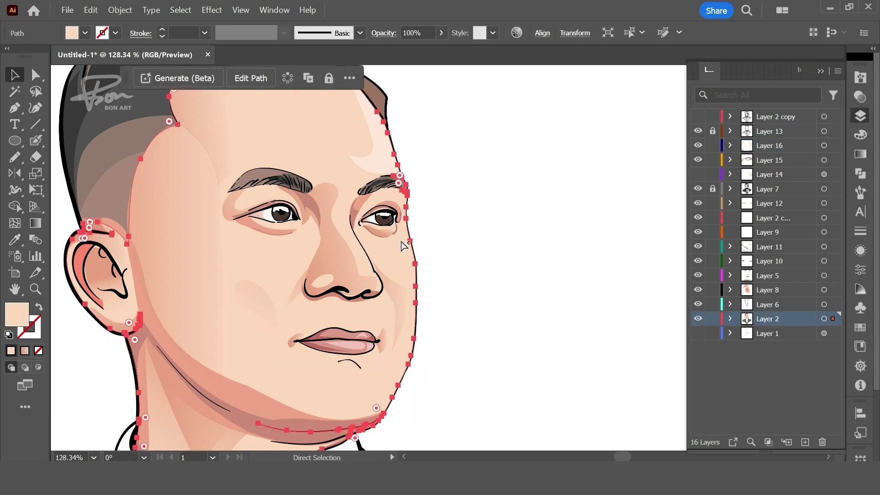
{"action": "left_click", "coordinate": [467, 227]}
Swap the fill and stroke colours and back while reviewing the face.
{"action": "scroll", "coordinate": [461, 262], "scroll_direction": "down", "scroll_amount": 4}
{"action": "scroll", "coordinate": [453, 297], "scroll_direction": "up", "scroll_amount": 3}
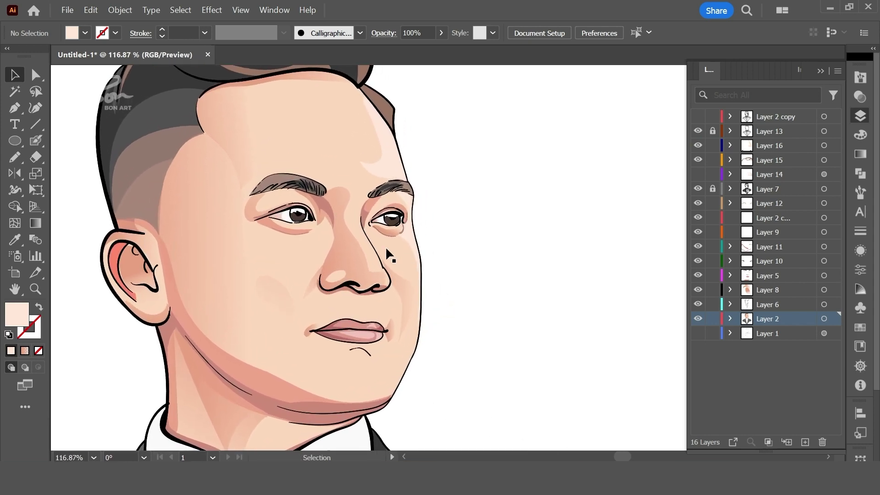
{"action": "key", "text": "shift+x"}
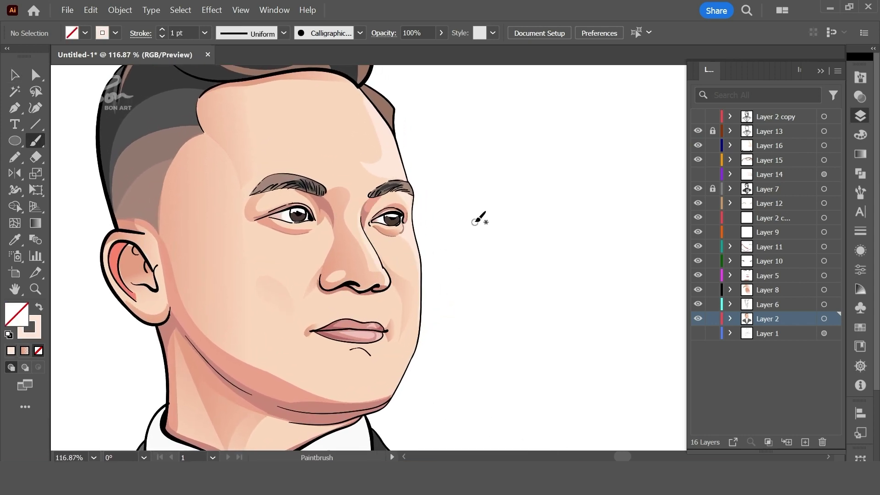
{"action": "scroll", "coordinate": [464, 248], "scroll_direction": "down", "scroll_amount": 1}
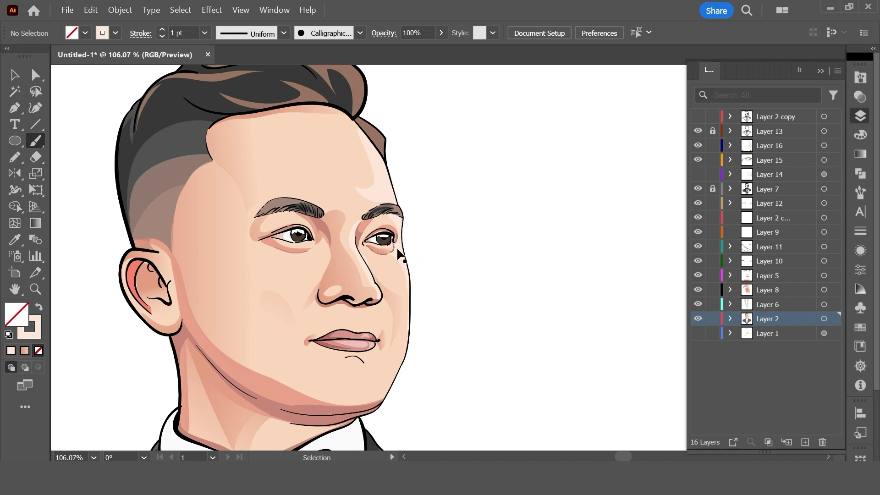
{"action": "scroll", "coordinate": [404, 241], "scroll_direction": "up", "scroll_amount": 3}
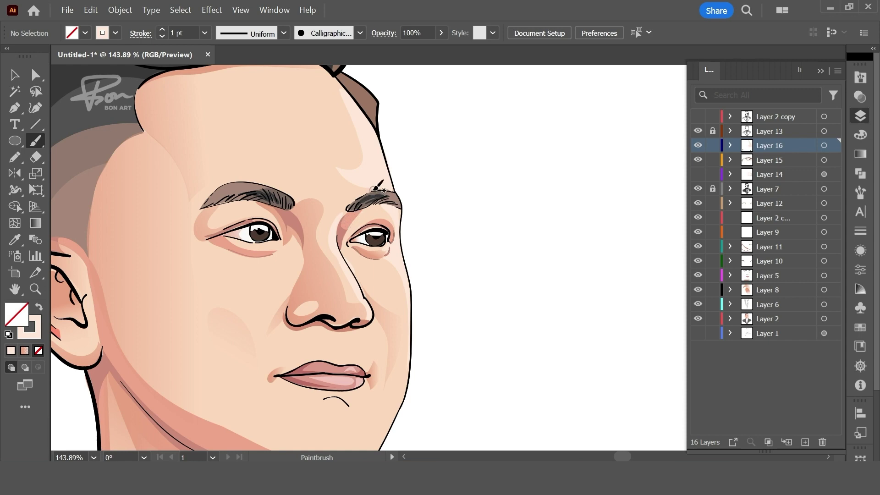
{"action": "scroll", "coordinate": [333, 201], "scroll_direction": "down", "scroll_amount": 3}
{"action": "scroll", "coordinate": [372, 180], "scroll_direction": "up", "scroll_amount": 1}
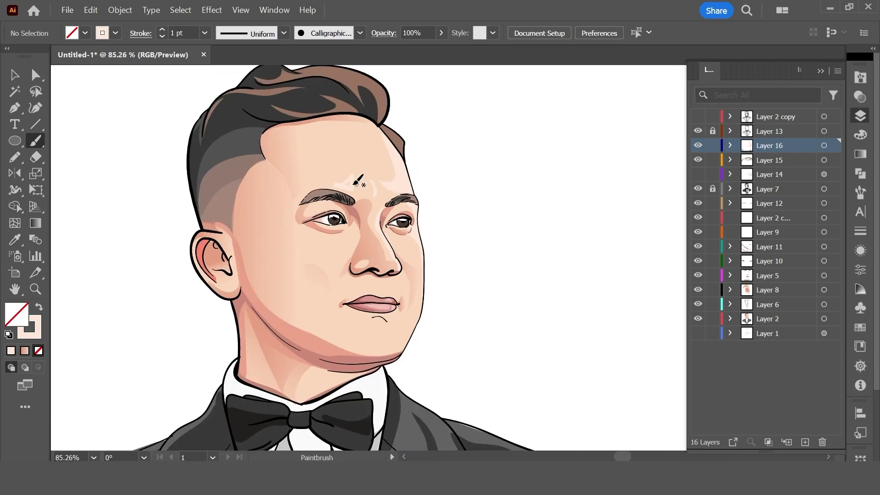
{"action": "key", "text": "shift+x"}
{"action": "scroll", "coordinate": [464, 243], "scroll_direction": "down", "scroll_amount": 1}
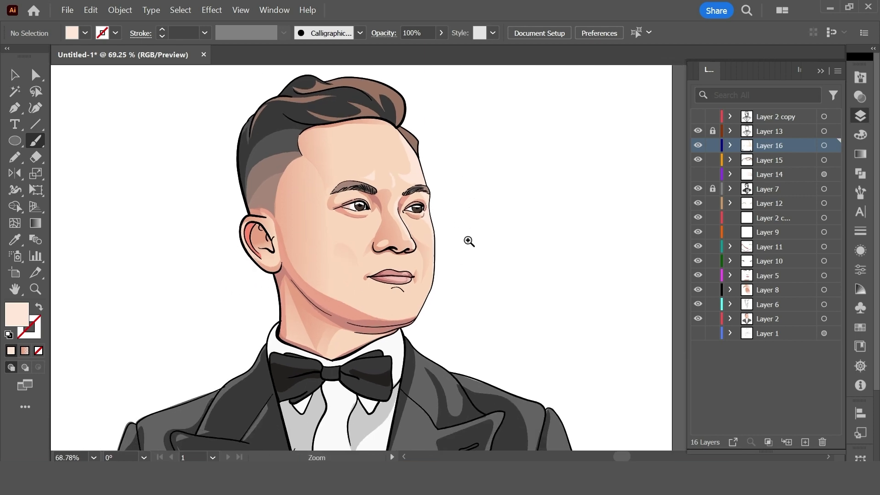
Select the curve beneath the lower lip and sample the pink shading from the face.
{"action": "scroll", "coordinate": [404, 305], "scroll_direction": "up", "scroll_amount": 2}
{"action": "key", "text": "a"}
{"action": "left_click", "coordinate": [344, 295]}
{"action": "scroll", "coordinate": [344, 295], "scroll_direction": "up", "scroll_amount": 5}
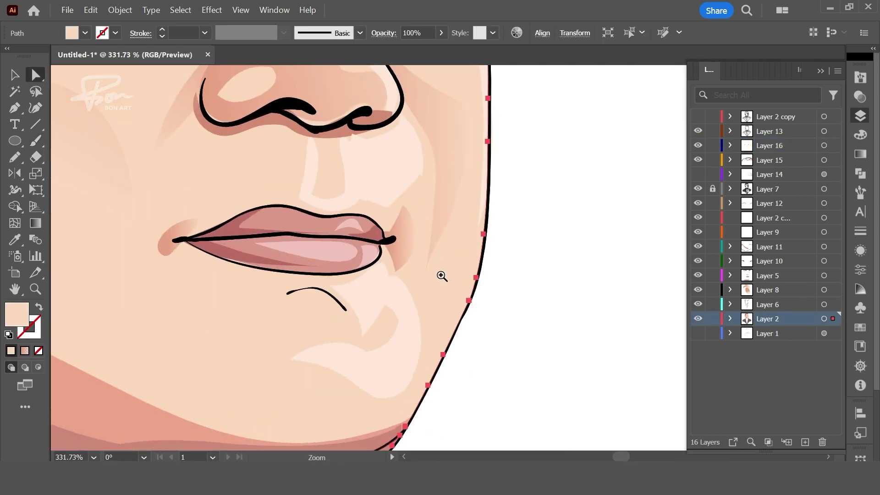
{"action": "left_click", "coordinate": [375, 296]}
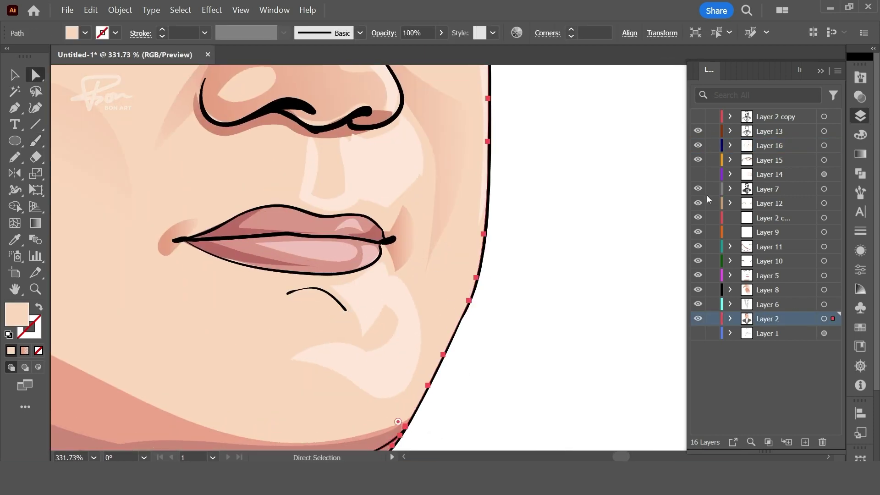
{"action": "left_click", "coordinate": [292, 291]}
{"action": "scroll", "coordinate": [456, 288], "scroll_direction": "down", "scroll_amount": 1}
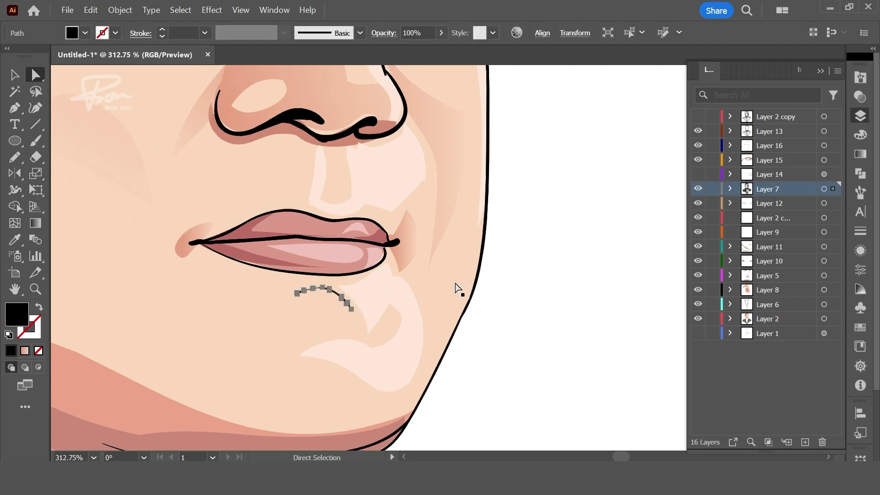
{"action": "key", "text": "i"}
{"action": "left_click", "coordinate": [353, 134]}
On Layer 11, draw a closed shading shape on the chin and apply a gradient.
{"action": "key", "text": "z"}
{"action": "scroll", "coordinate": [527, 227], "scroll_direction": "down", "scroll_amount": 3}
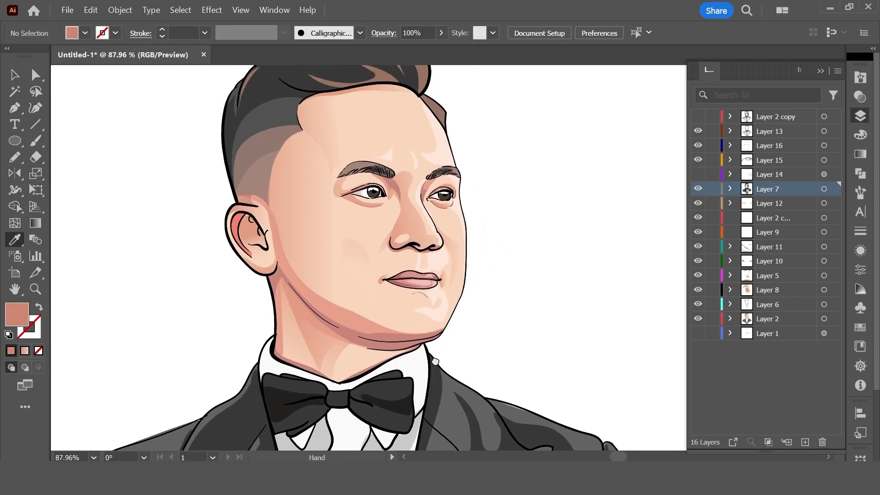
{"action": "left_click", "coordinate": [765, 248]}
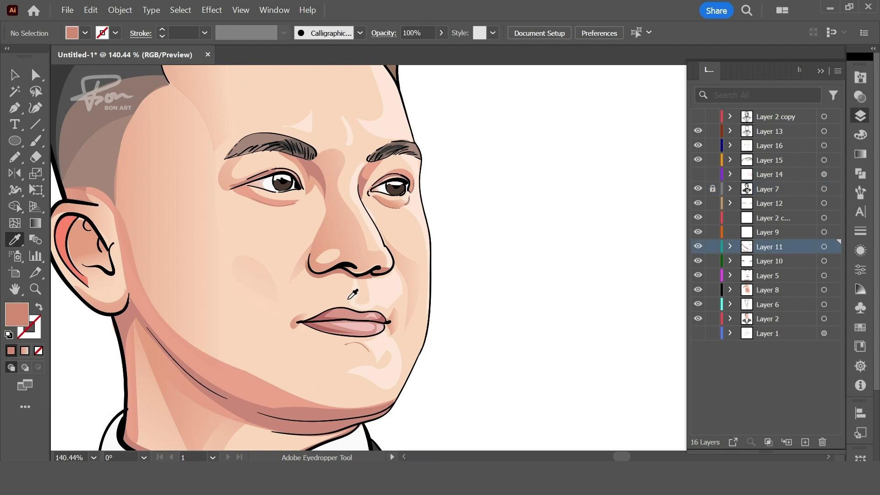
{"action": "scroll", "coordinate": [386, 299], "scroll_direction": "up", "scroll_amount": 1}
{"action": "key", "text": "n"}
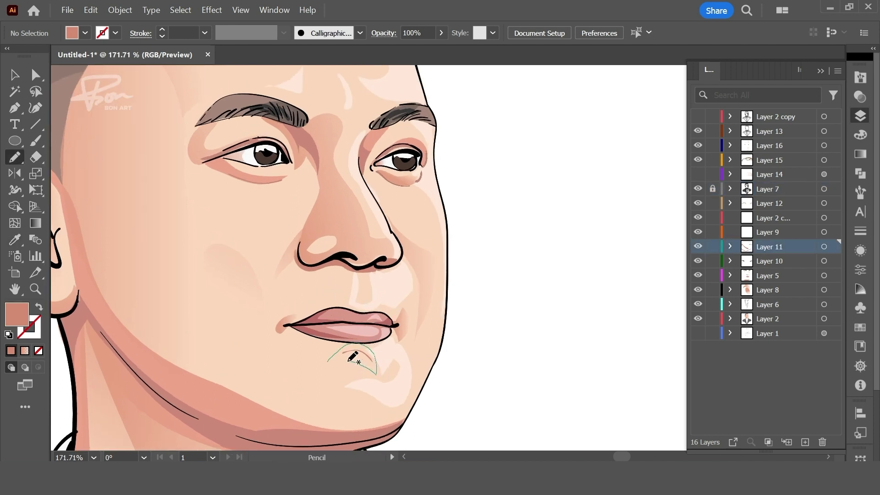
{"action": "left_click_drag", "start_coordinate": [349, 362], "coordinate": [324, 367]}
{"action": "key", "text": "g"}
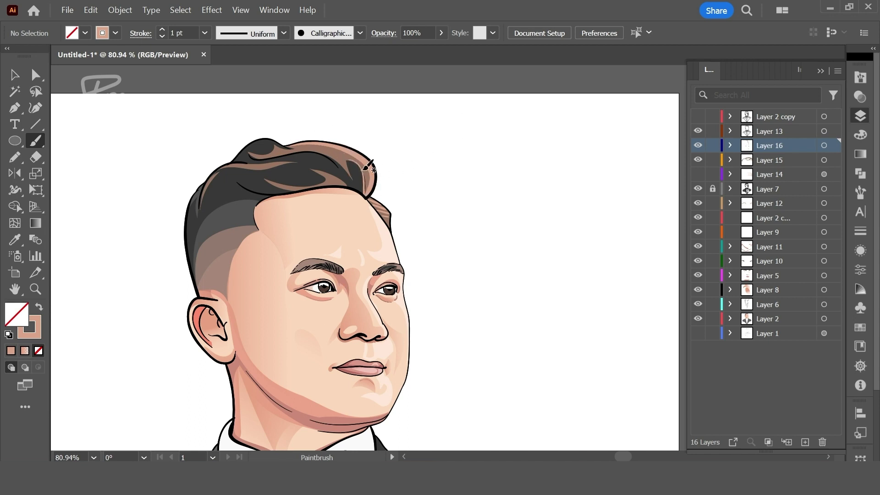
Zoom in and out around the left eye to frame its iris.
{"action": "scroll", "coordinate": [464, 149], "scroll_direction": "down", "scroll_amount": 3, "text": "alt"}
{"action": "scroll", "coordinate": [454, 237], "scroll_direction": "up", "scroll_amount": 4, "text": "alt"}
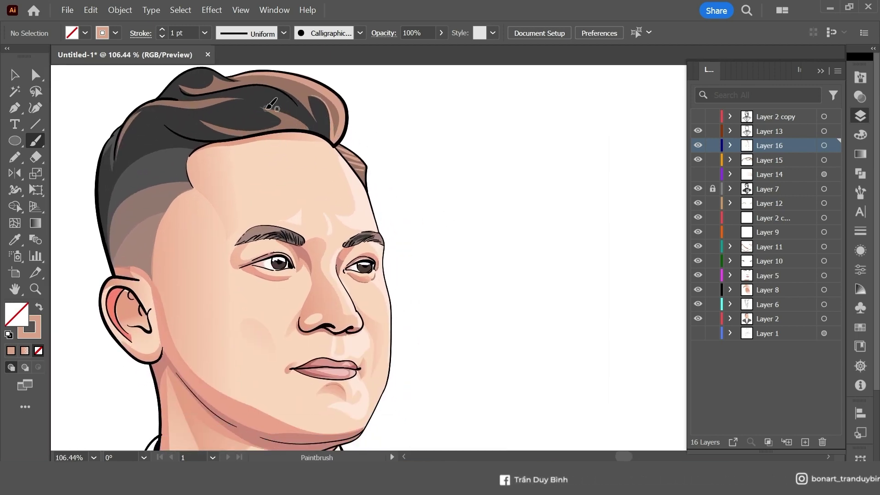
{"action": "scroll", "coordinate": [404, 134], "scroll_direction": "down", "scroll_amount": 4, "text": "alt"}
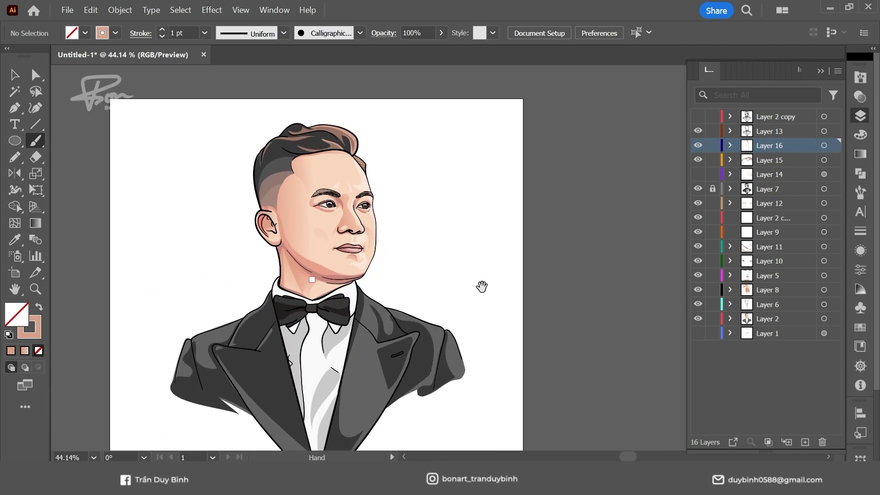
{"action": "scroll", "coordinate": [482, 287], "scroll_direction": "up", "scroll_amount": 3, "text": "alt"}
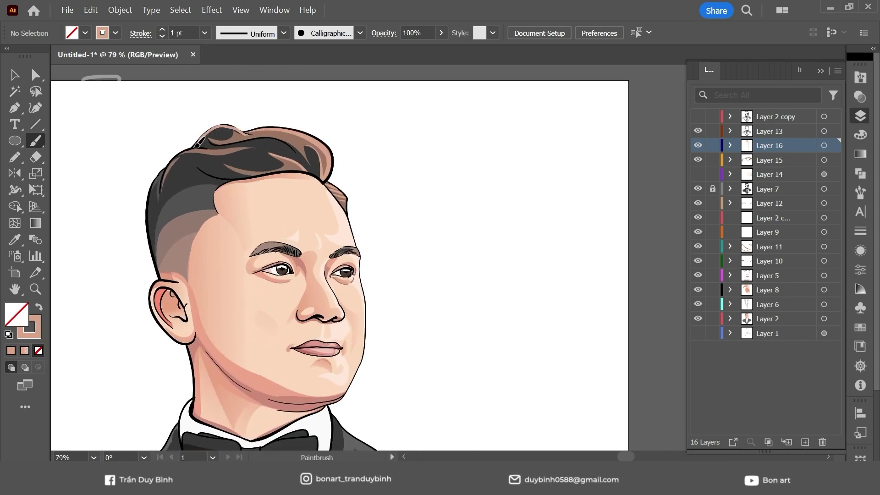
{"action": "scroll", "coordinate": [332, 121], "scroll_direction": "up", "scroll_amount": 1, "text": "alt"}
{"action": "scroll", "coordinate": [332, 122], "scroll_direction": "up", "scroll_amount": 2, "text": "alt"}
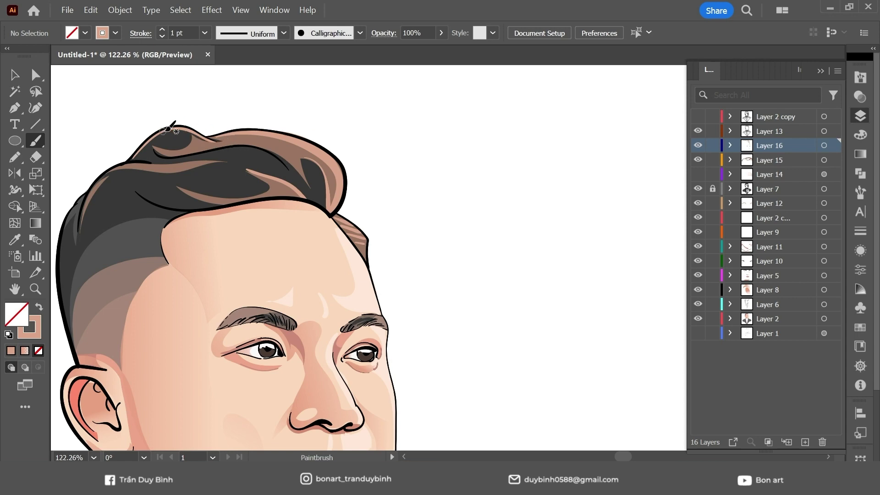
{"action": "scroll", "coordinate": [378, 155], "scroll_direction": "down", "scroll_amount": 3, "text": "alt"}
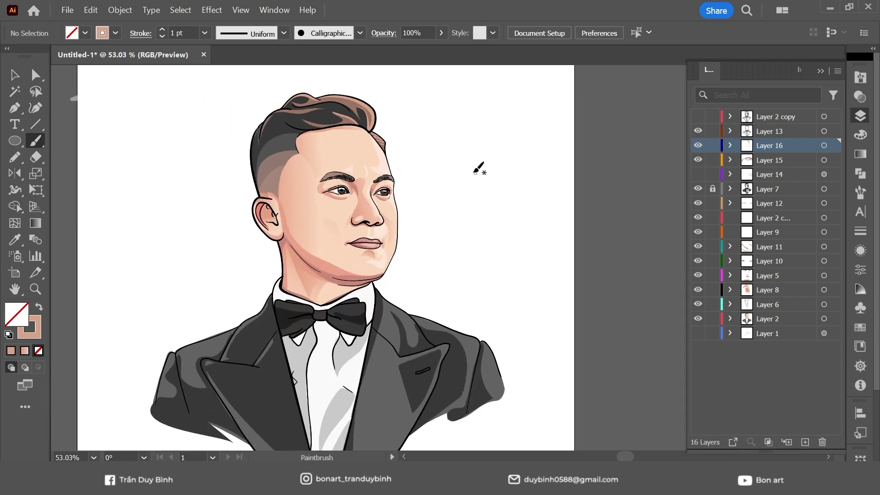
{"action": "scroll", "coordinate": [478, 171], "scroll_direction": "up", "scroll_amount": 1, "text": "alt"}
{"action": "scroll", "coordinate": [488, 133], "scroll_direction": "up", "scroll_amount": 1, "text": "alt"}
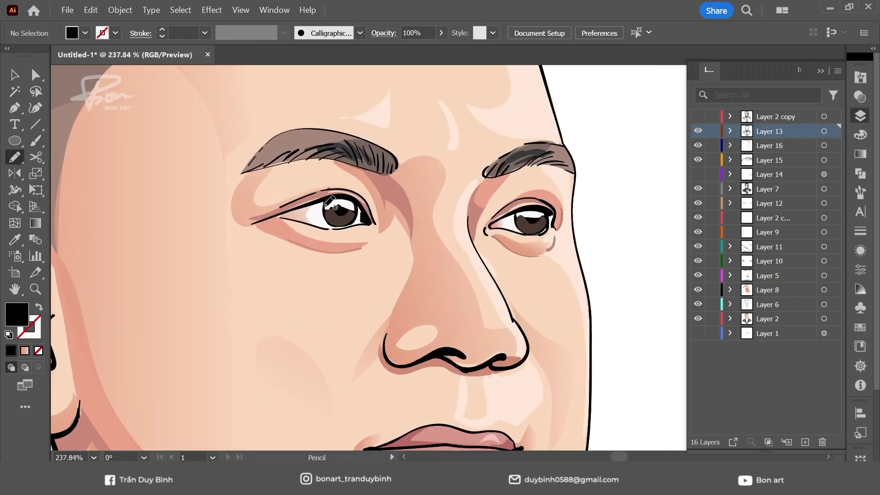
Fill the left iris reflection shape with a sampled skin-tone gradient, tilted slightly.
{"action": "left_click_drag", "start_coordinate": [330, 201], "coordinate": [324, 205]}
{"action": "key", "text": "i"}
{"action": "left_click", "coordinate": [383, 209]}
{"action": "left_click", "coordinate": [861, 153]}
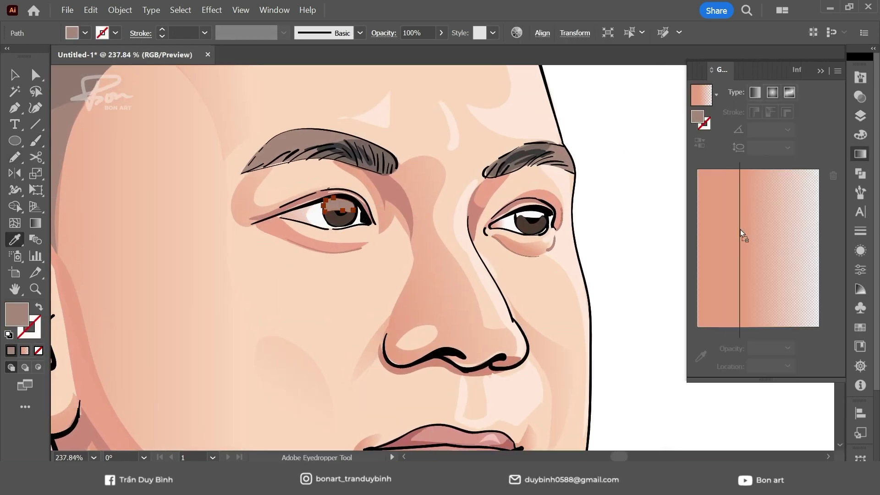
{"action": "left_click_drag", "start_coordinate": [741, 233], "coordinate": [714, 199]}
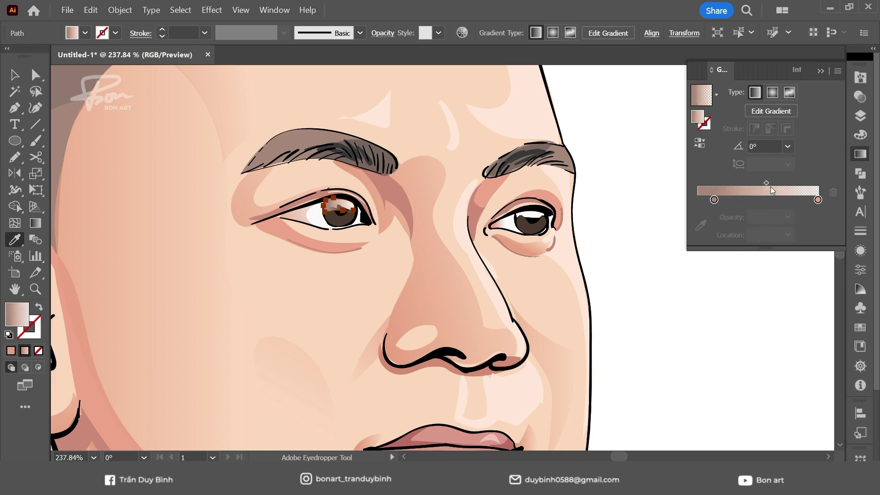
{"action": "left_click_drag", "start_coordinate": [767, 183], "coordinate": [805, 183]}
{"action": "key", "text": "g"}
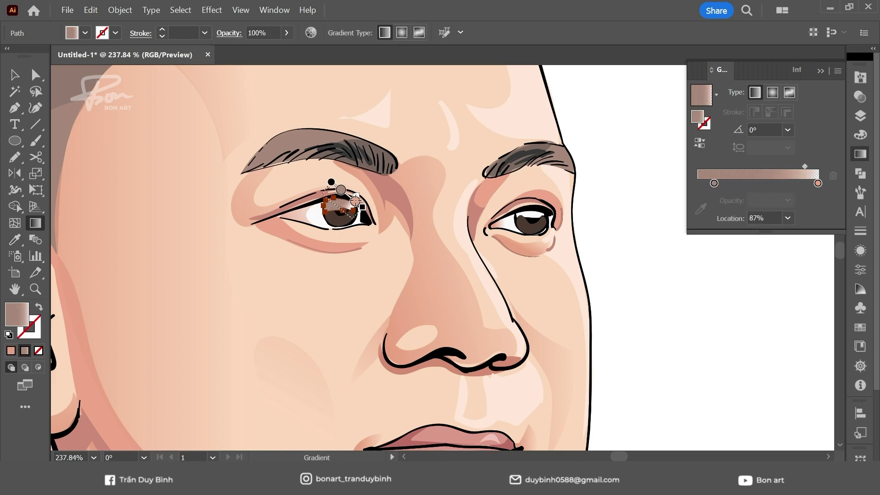
{"action": "left_click_drag", "start_coordinate": [356, 201], "coordinate": [367, 202]}
{"action": "key", "text": "v"}
{"action": "left_click", "coordinate": [619, 265]}
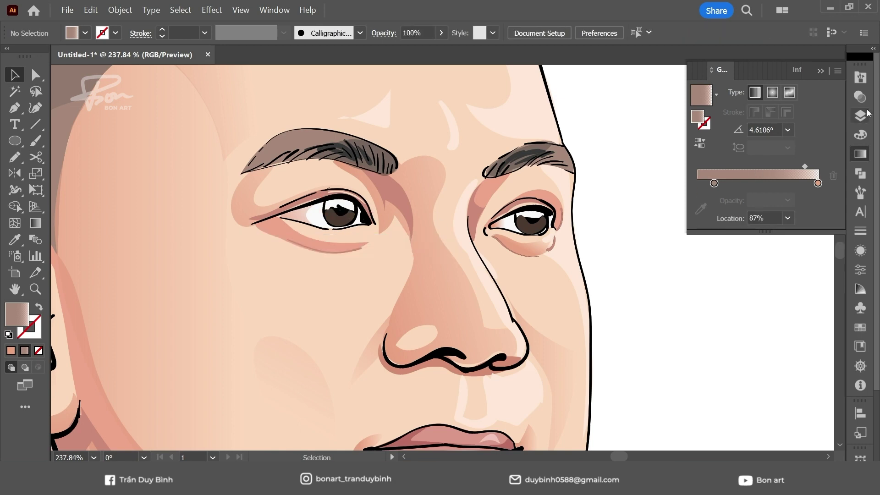
Locate the left iris shape in the Layers panel and zoom out to the whole face.
{"action": "left_click", "coordinate": [861, 135]}
{"action": "left_click", "coordinate": [861, 115]}
{"action": "left_click", "coordinate": [825, 261]}
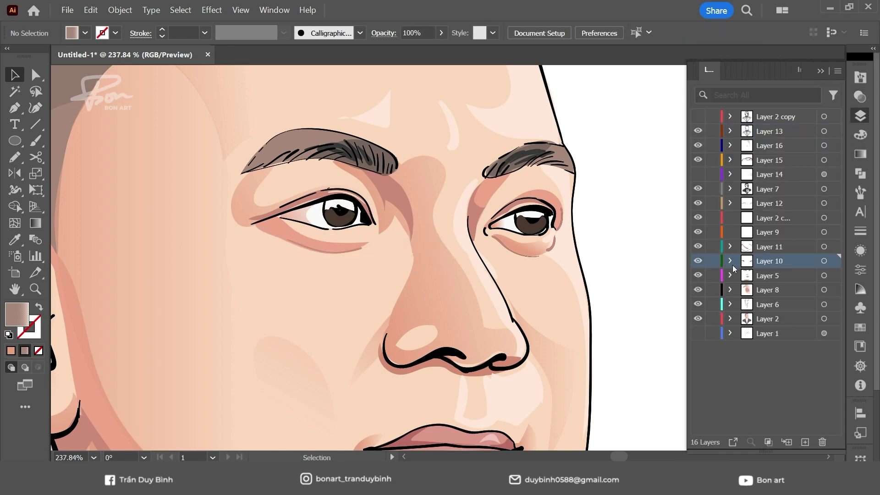
{"action": "left_click", "coordinate": [614, 238]}
{"action": "key", "text": "ctrl+0"}
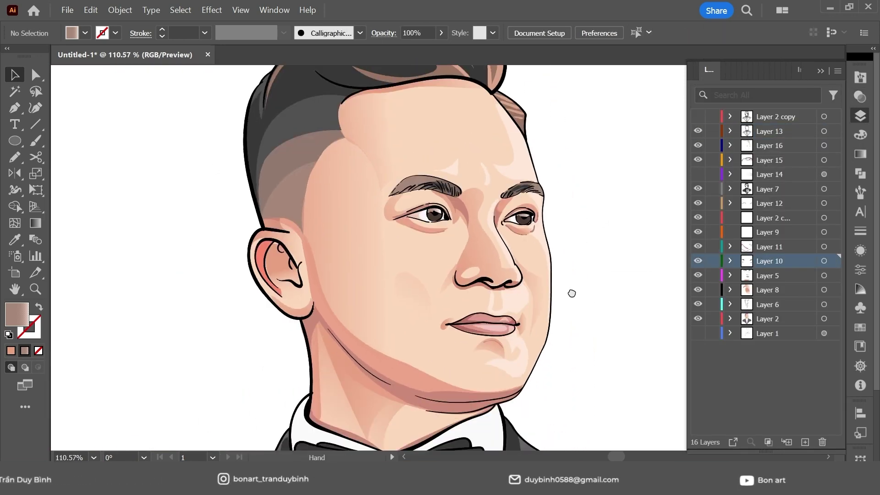
{"action": "scroll", "coordinate": [599, 321], "scroll_direction": "down", "scroll_amount": 3}
{"action": "scroll", "coordinate": [509, 273], "scroll_direction": "down", "scroll_amount": 1}
{"action": "scroll", "coordinate": [344, 202], "scroll_direction": "up", "scroll_amount": 6}
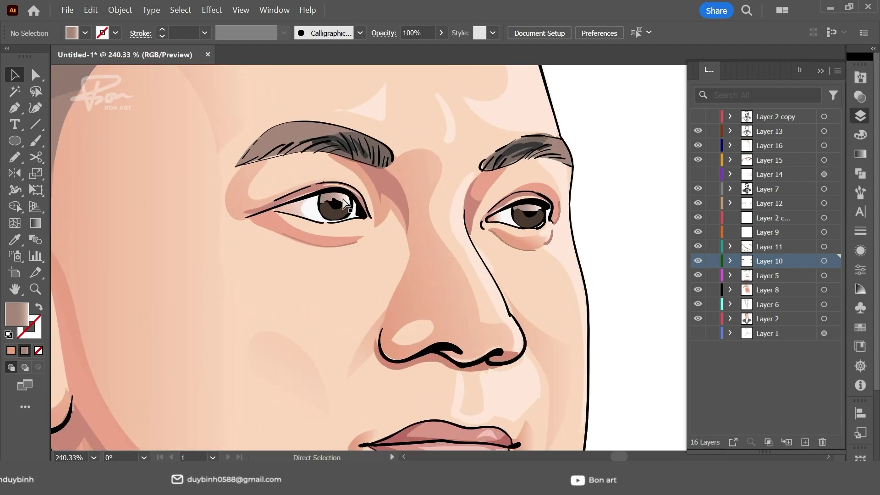
Select both iris shadings and turn their gradient grey with saturation 0.
{"action": "left_click", "coordinate": [344, 202]}
{"action": "left_click", "coordinate": [527, 213], "text": "shift"}
{"action": "left_click", "coordinate": [861, 153]}
{"action": "double_click", "coordinate": [715, 331]}
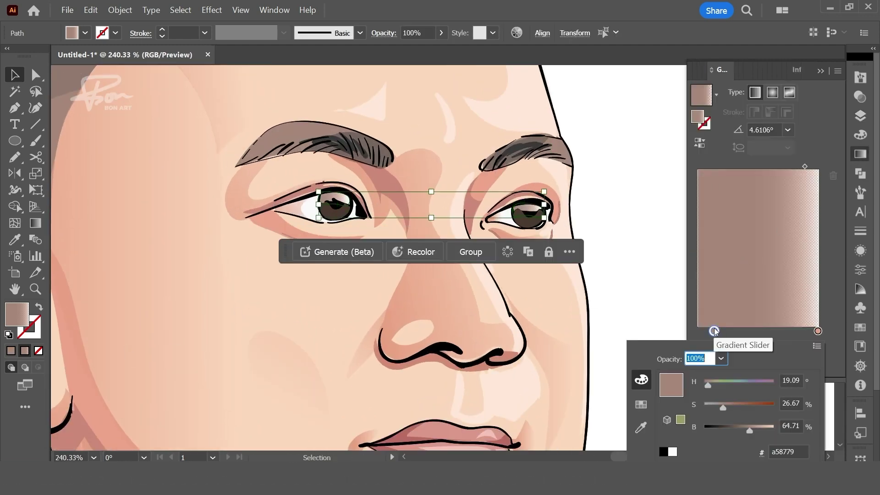
{"action": "left_click_drag", "start_coordinate": [723, 407], "coordinate": [704, 408]}
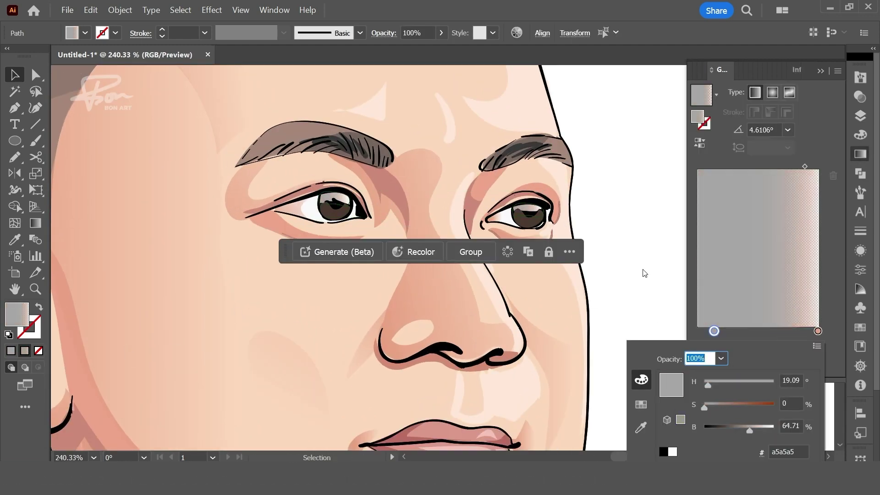
{"action": "key", "text": "Escape"}
{"action": "left_click_drag", "start_coordinate": [714, 331], "coordinate": [819, 331]}
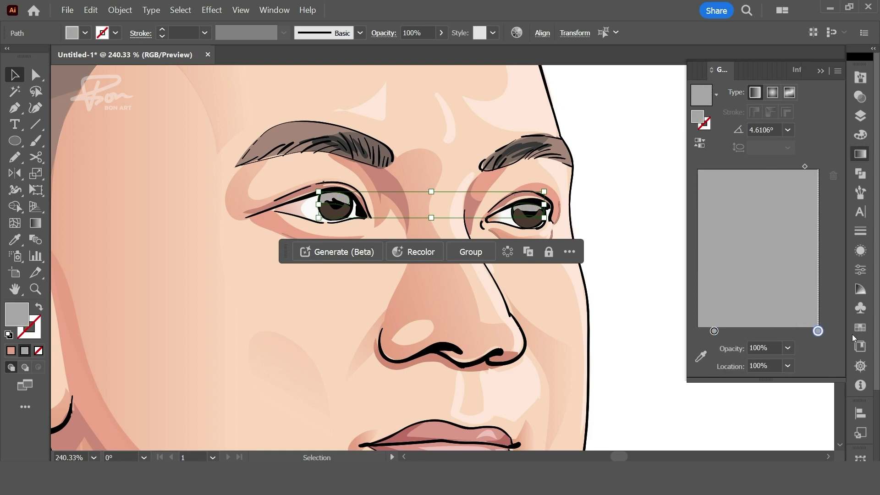
Set the gradient's end stop opacity to 10%.
{"action": "left_click", "coordinate": [788, 349]}
{"action": "left_click", "coordinate": [806, 257]}
{"action": "double_click", "coordinate": [818, 331]}
{"action": "key", "text": "Escape"}
{"action": "left_click", "coordinate": [789, 349]}
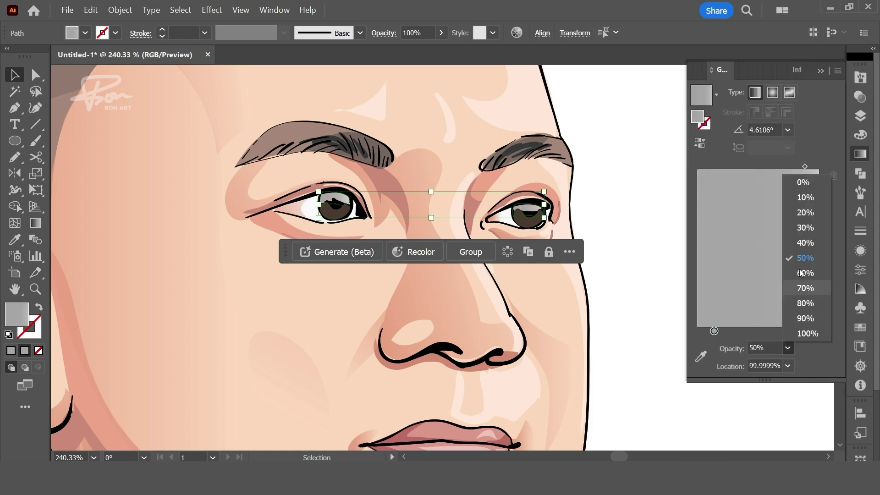
{"action": "left_click", "coordinate": [806, 197]}
{"action": "left_click", "coordinate": [651, 238]}
{"action": "scroll", "coordinate": [534, 268], "scroll_direction": "down", "scroll_amount": 5}
Merge the forehead shadow into the forehead highlight with the Shape Builder (Shift+M).
{"action": "scroll", "coordinate": [595, 363], "scroll_direction": "down", "scroll_amount": 4}
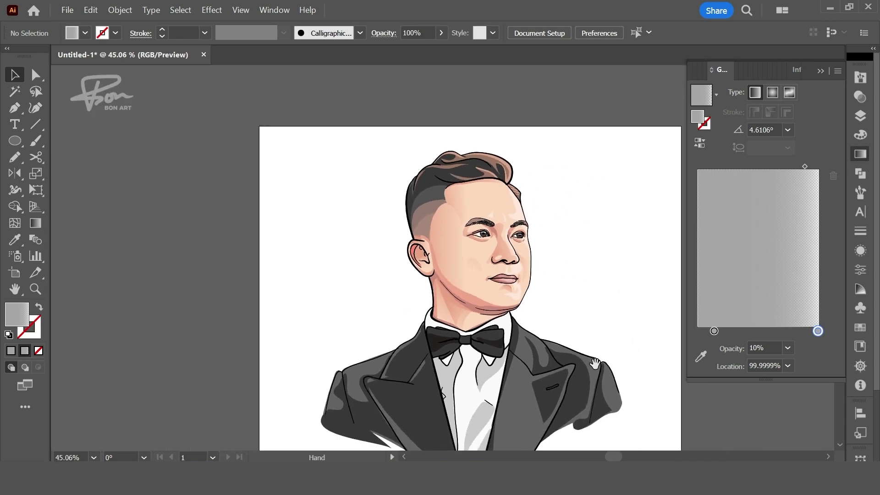
{"action": "scroll", "coordinate": [595, 363], "scroll_direction": "down", "scroll_amount": 1}
{"action": "scroll", "coordinate": [535, 345], "scroll_direction": "up", "scroll_amount": 1}
{"action": "scroll", "coordinate": [386, 199], "scroll_direction": "up", "scroll_amount": 5}
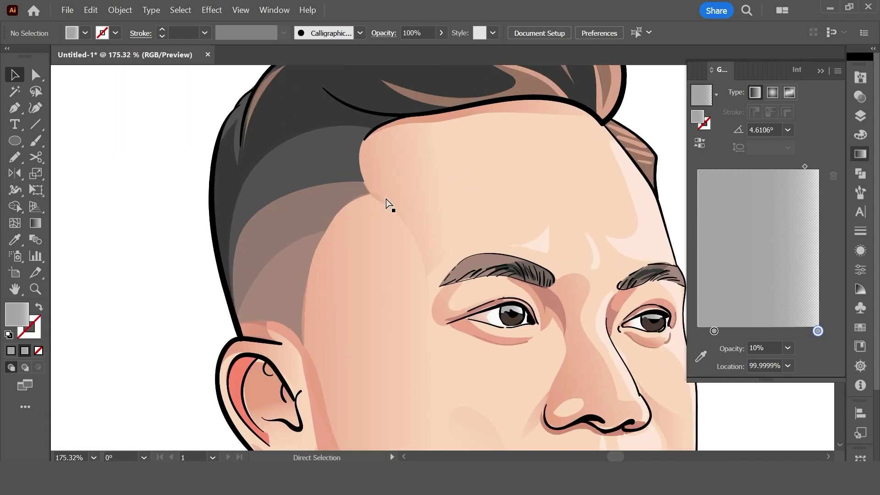
{"action": "left_click", "coordinate": [386, 199]}
{"action": "left_click", "coordinate": [387, 269], "text": "shift"}
{"action": "key", "text": "shift+m"}
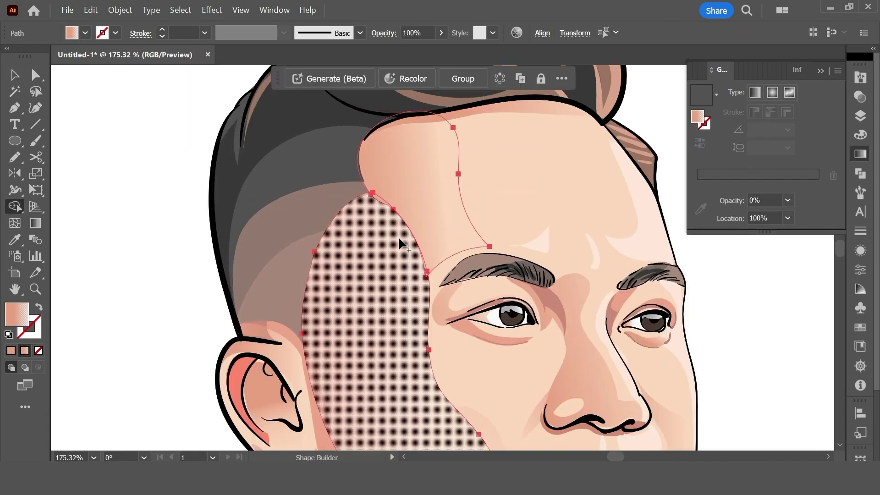
{"action": "left_click_drag", "start_coordinate": [400, 244], "coordinate": [413, 183]}
{"action": "key", "text": "ctrl+shift+a"}
Drag a long skin-tone-to-transparent gradient across the forehead highlight.
{"action": "scroll", "coordinate": [546, 359], "scroll_direction": "down", "scroll_amount": 4}
{"action": "scroll", "coordinate": [637, 321], "scroll_direction": "down", "scroll_amount": 1}
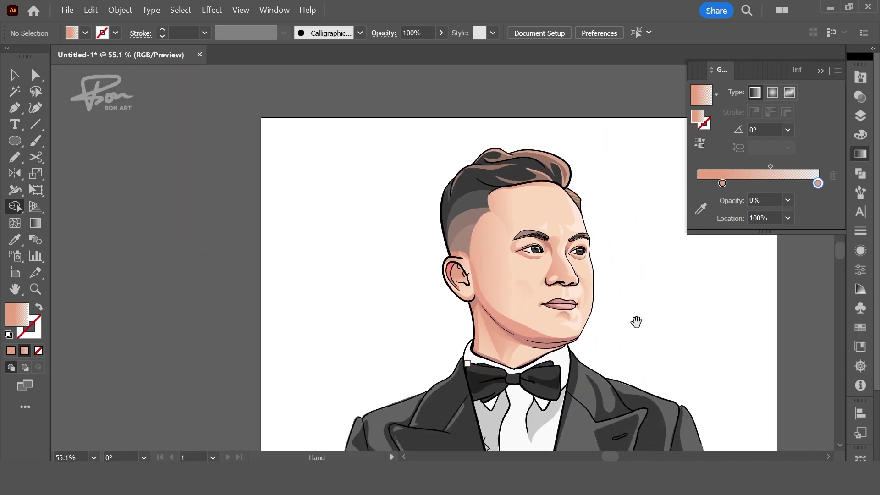
{"action": "scroll", "coordinate": [456, 138], "scroll_direction": "up", "scroll_amount": 3}
{"action": "left_click", "coordinate": [393, 212]}
{"action": "key", "text": "g"}
{"action": "left_click_drag", "start_coordinate": [328, 168], "coordinate": [382, 250]}
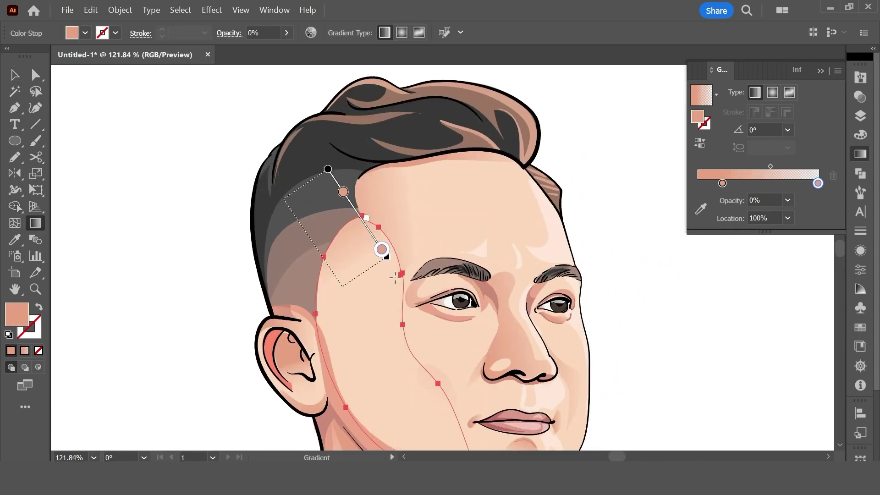
{"action": "left_click_drag", "start_coordinate": [293, 187], "coordinate": [413, 403]}
{"action": "key", "text": "ctrl+shift+a"}
Redraw the forehead gradient at a new, shallower angle across the highlight.
{"action": "scroll", "coordinate": [669, 348], "scroll_direction": "down", "scroll_amount": 3}
{"action": "scroll", "coordinate": [566, 232], "scroll_direction": "up", "scroll_amount": 1}
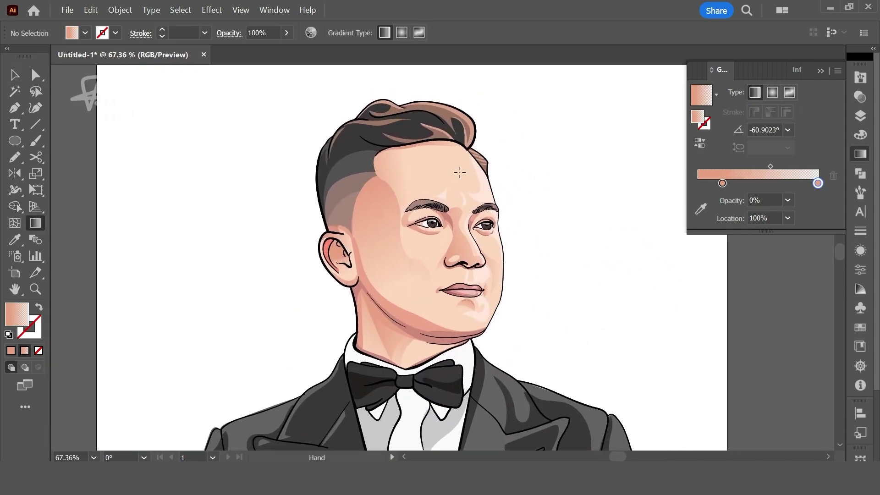
{"action": "left_click", "coordinate": [414, 177]}
{"action": "left_click_drag", "start_coordinate": [320, 204], "coordinate": [458, 149]}
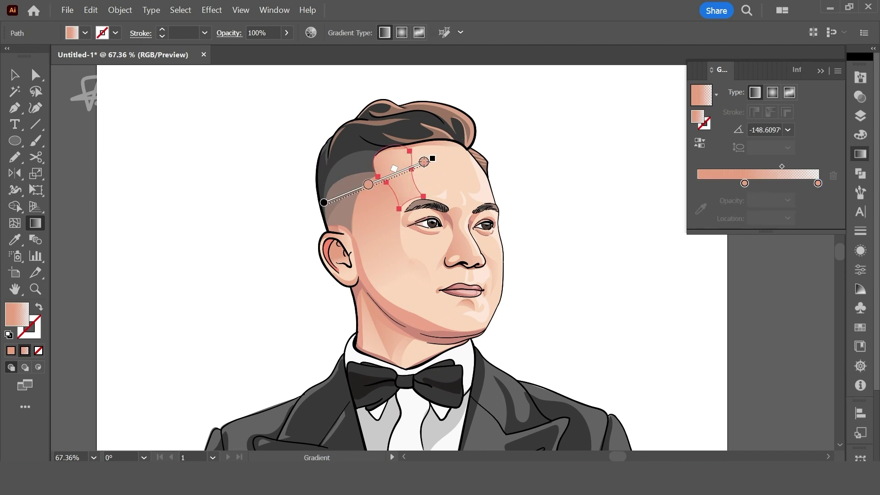
{"action": "key", "text": "ctrl+shift+a"}
{"action": "scroll", "coordinate": [566, 257], "scroll_direction": "down", "scroll_amount": 2}
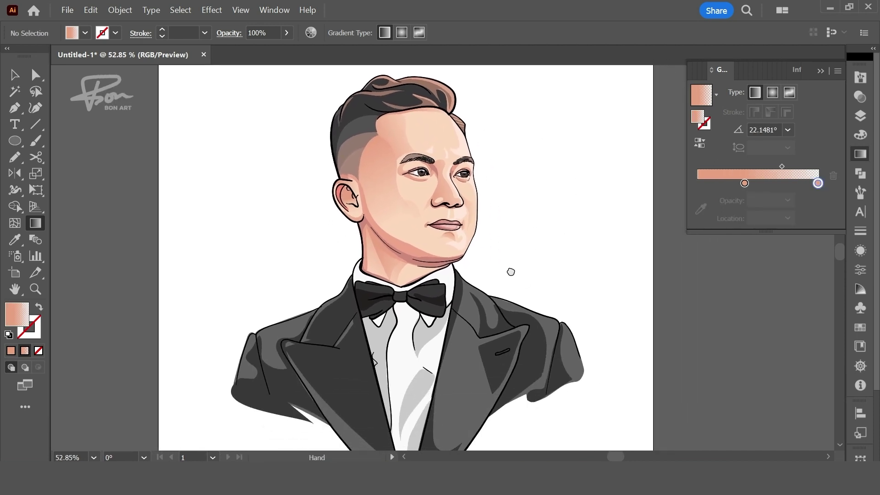
{"action": "scroll", "coordinate": [444, 161], "scroll_direction": "up", "scroll_amount": 1}
{"action": "scroll", "coordinate": [507, 230], "scroll_direction": "down", "scroll_amount": 2}
{"action": "scroll", "coordinate": [444, 226], "scroll_direction": "down", "scroll_amount": 1}
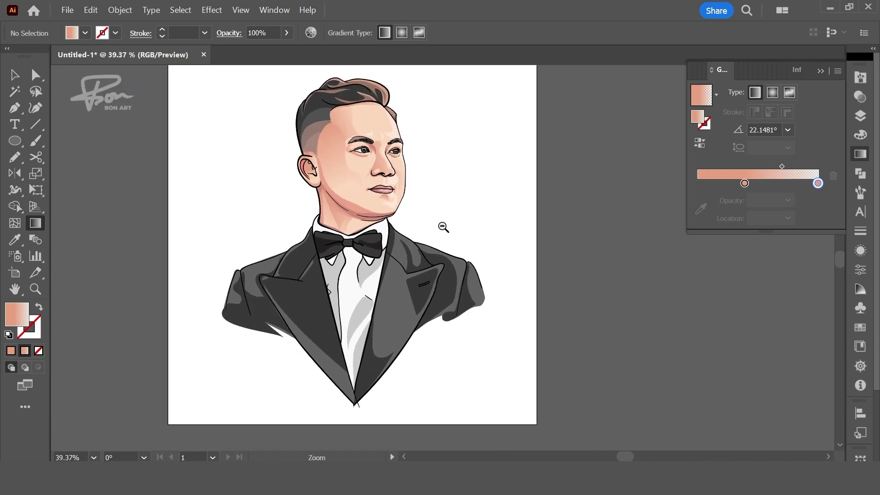
{"action": "left_click_drag", "start_coordinate": [445, 226], "coordinate": [460, 270]}
{"action": "scroll", "coordinate": [418, 222], "scroll_direction": "up", "scroll_amount": 1}
{"action": "scroll", "coordinate": [427, 229], "scroll_direction": "up", "scroll_amount": 2}
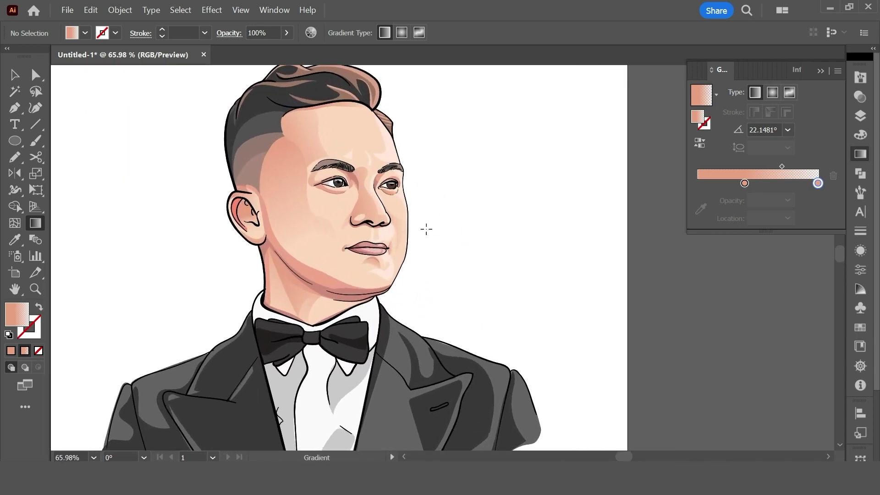
Apply the cheek's three-stop pink gradient to the shading along the side of the face.
{"action": "left_click", "coordinate": [333, 227]}
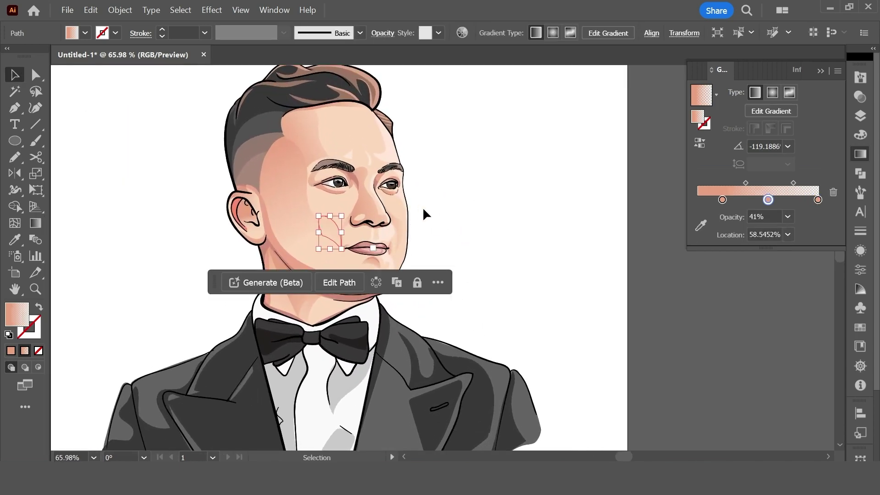
{"action": "key", "text": "v"}
{"action": "left_click", "coordinate": [434, 212]}
{"action": "left_click", "coordinate": [389, 218]}
{"action": "left_click", "coordinate": [288, 238]}
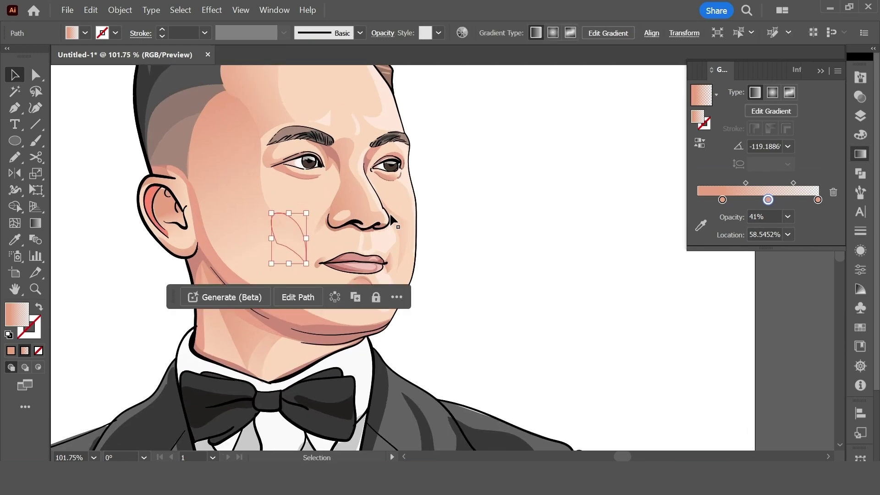
{"action": "left_click", "coordinate": [469, 204]}
{"action": "left_click", "coordinate": [305, 246], "text": "shift"}
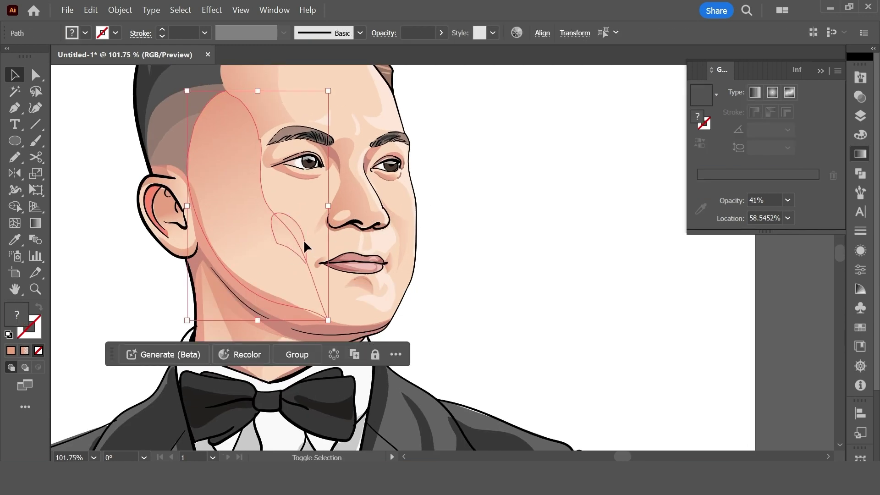
{"action": "key", "text": "g"}
{"action": "left_click", "coordinate": [288, 244]}
Reframe the face and Direct Select the forehead highlight shape.
{"action": "key", "text": "ctrl+shift+a"}
{"action": "key", "text": "z"}
{"action": "left_click", "coordinate": [471, 208], "text": "alt"}
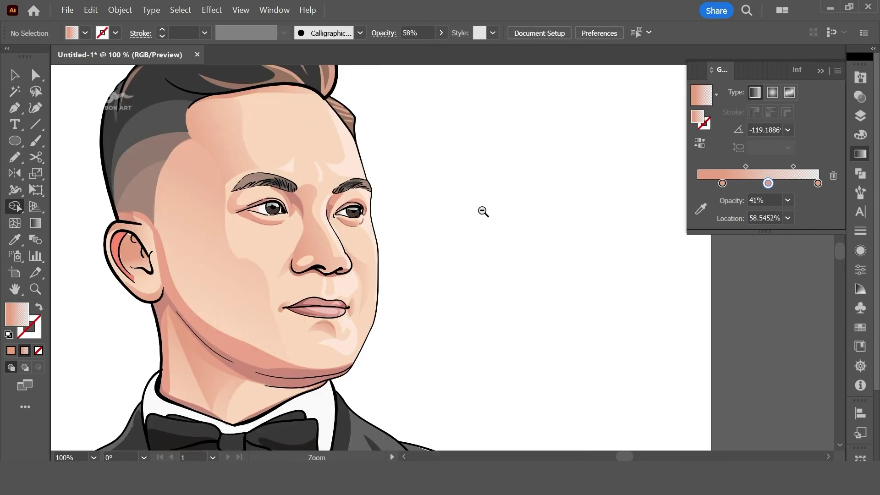
{"action": "left_click_drag", "start_coordinate": [469, 221], "coordinate": [520, 162]}
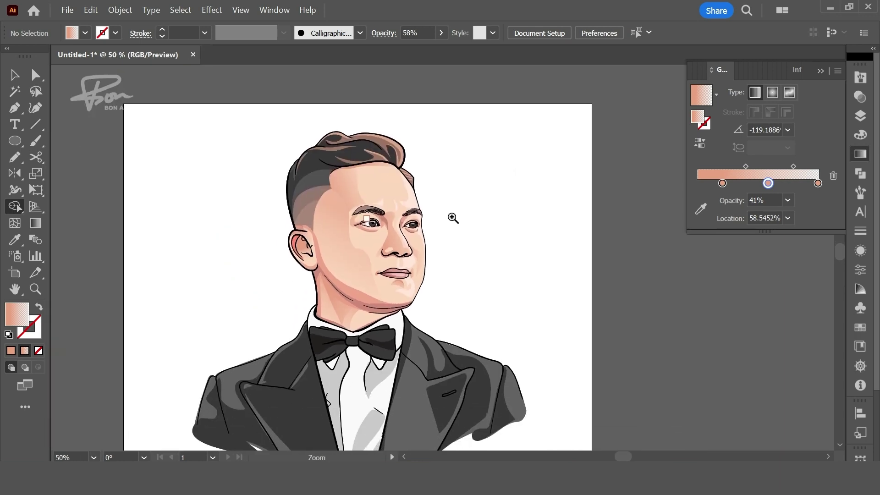
{"action": "left_click_drag", "start_coordinate": [453, 218], "coordinate": [490, 223]}
{"action": "scroll", "coordinate": [400, 226], "scroll_direction": "up", "scroll_amount": 3}
{"action": "key", "text": "a"}
{"action": "left_click", "coordinate": [232, 206]}
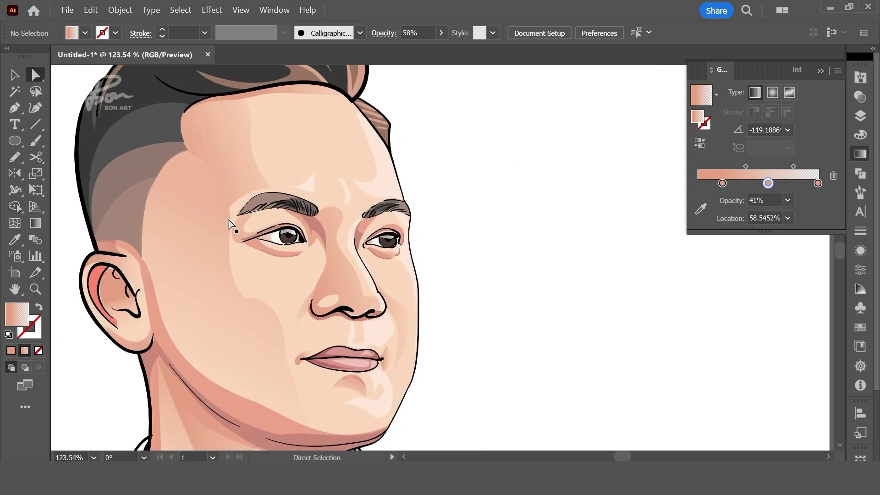
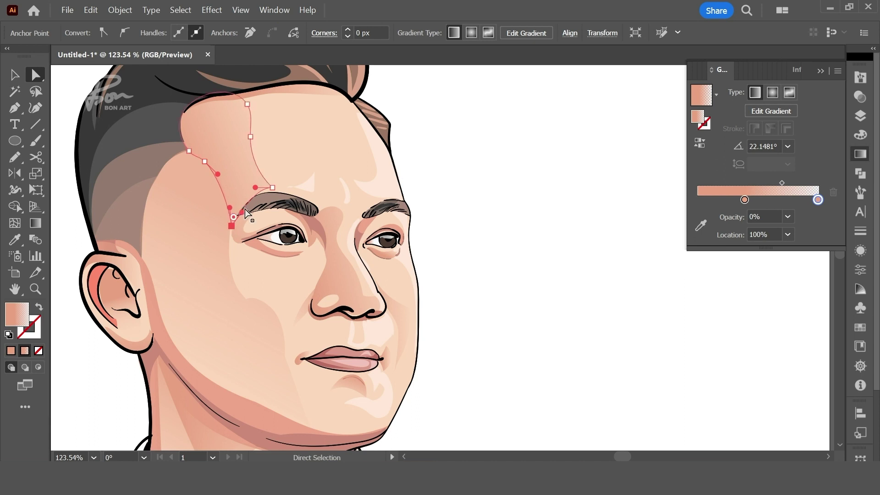
Drag the shading edge's anchors to follow the eyebrow and tuck under the eye corner.
{"action": "left_click", "coordinate": [429, 176]}
{"action": "left_click", "coordinate": [237, 218]}
{"action": "left_click", "coordinate": [230, 233]}
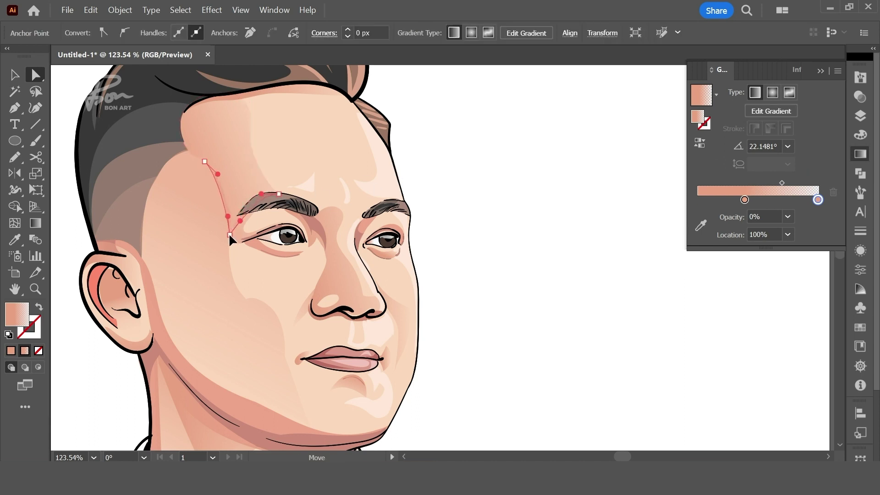
{"action": "left_click", "coordinate": [321, 208]}
{"action": "left_click", "coordinate": [229, 243]}
Select the forehead highlight and cheek shading shapes together for Shape Builder merging.
{"action": "left_click", "coordinate": [241, 192]}
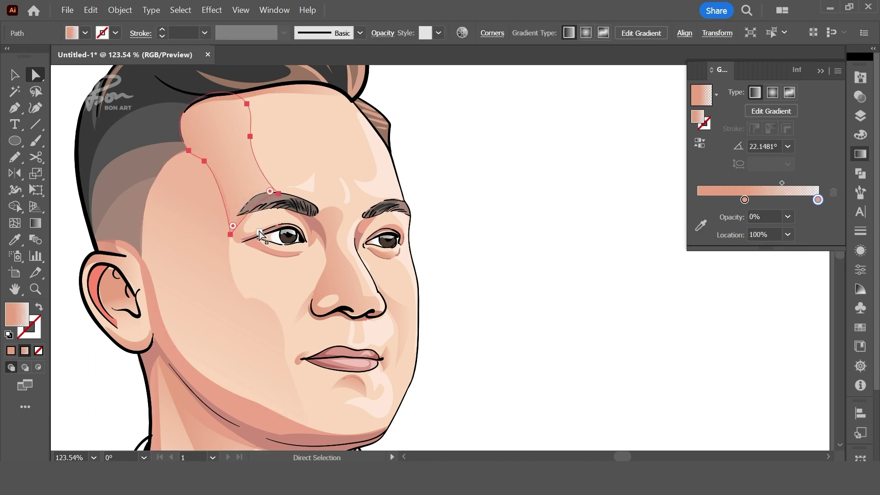
{"action": "left_click", "coordinate": [240, 233]}
{"action": "left_click", "coordinate": [241, 204], "text": "shift"}
{"action": "key", "text": "shift+m"}
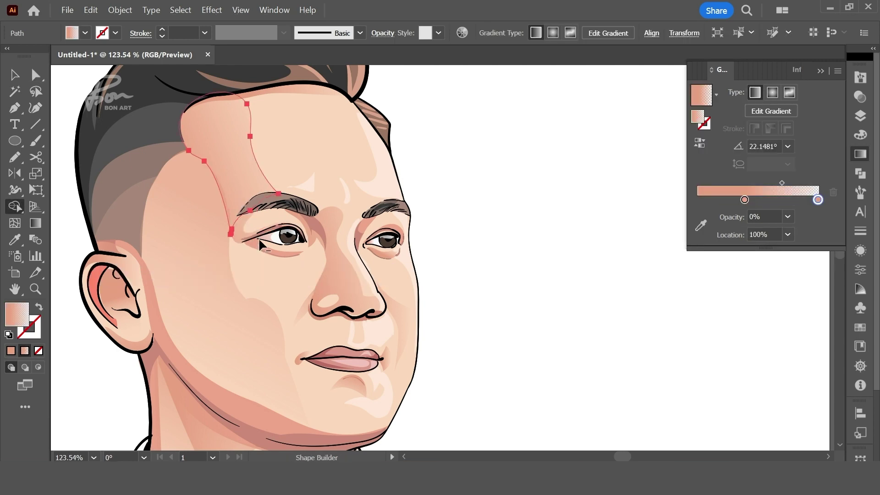
{"action": "key", "text": "ctrl+shift+a"}
{"action": "left_click", "coordinate": [222, 230]}
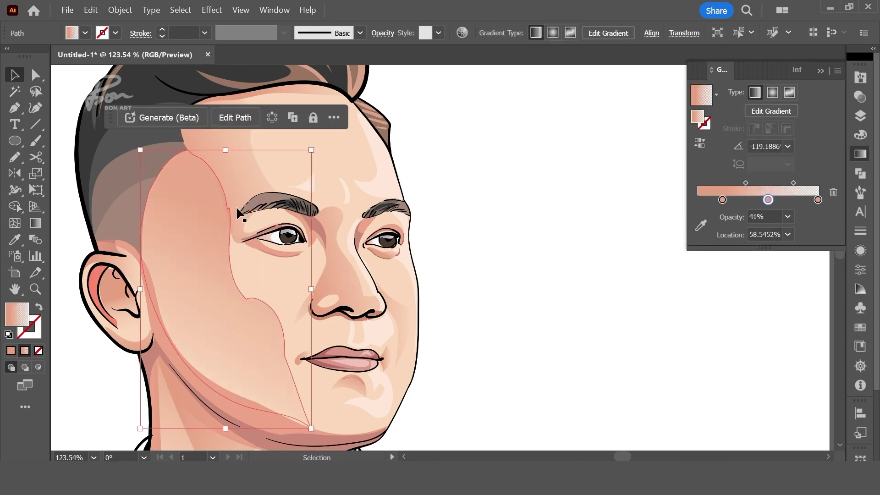
{"action": "left_click", "coordinate": [239, 186], "text": "shift"}
{"action": "left_click", "coordinate": [223, 192]}
Merge forehead and cheek shading into one shape and draw a first gradient across it.
{"action": "key", "text": "ctrl+shift+a"}
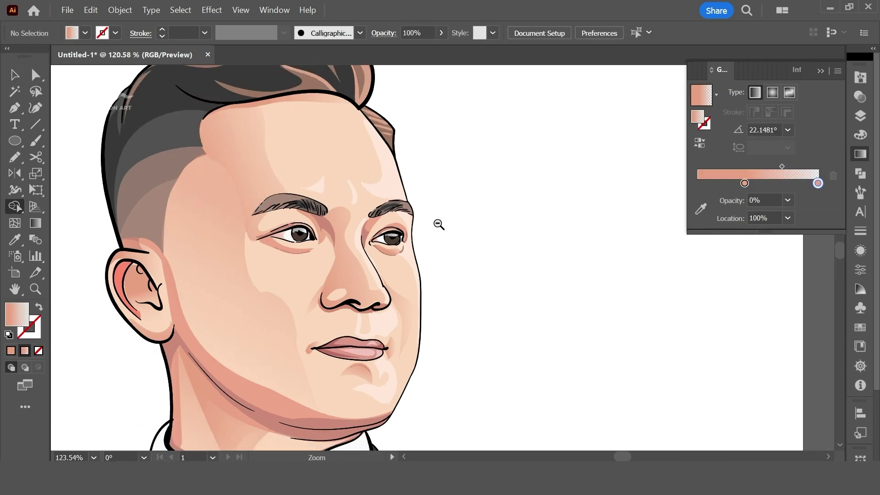
{"action": "left_click_drag", "start_coordinate": [439, 222], "coordinate": [257, 249]}
{"action": "left_click", "coordinate": [264, 248]}
{"action": "key", "text": "g"}
{"action": "left_click_drag", "start_coordinate": [187, 186], "coordinate": [428, 359]}
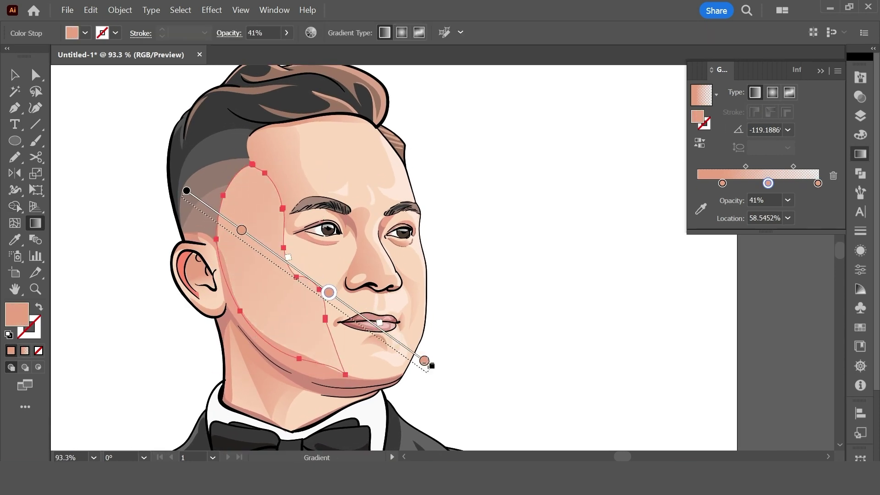
{"action": "key", "text": "ctrl+shift+a"}
Run the cheek gradient diagonally from the forehead down to the chin.
{"action": "left_click", "coordinate": [304, 310]}
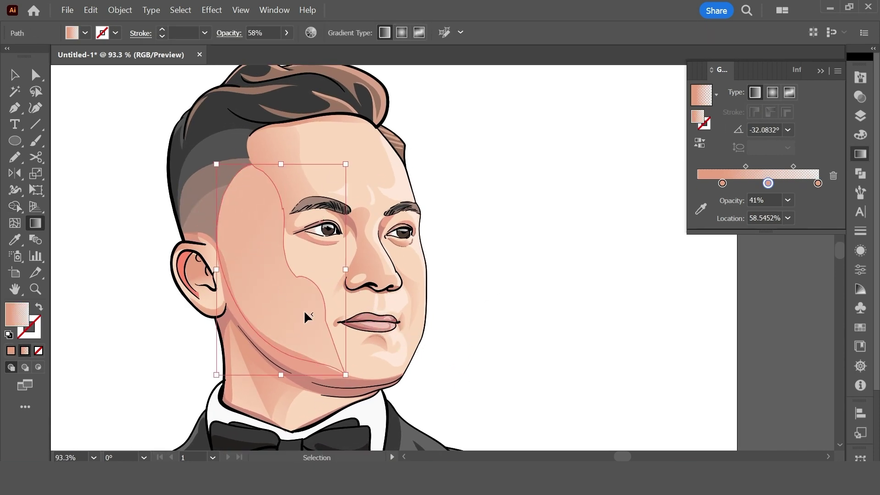
{"action": "left_click_drag", "start_coordinate": [273, 148], "coordinate": [288, 430]}
{"action": "left_click_drag", "start_coordinate": [242, 189], "coordinate": [335, 388]}
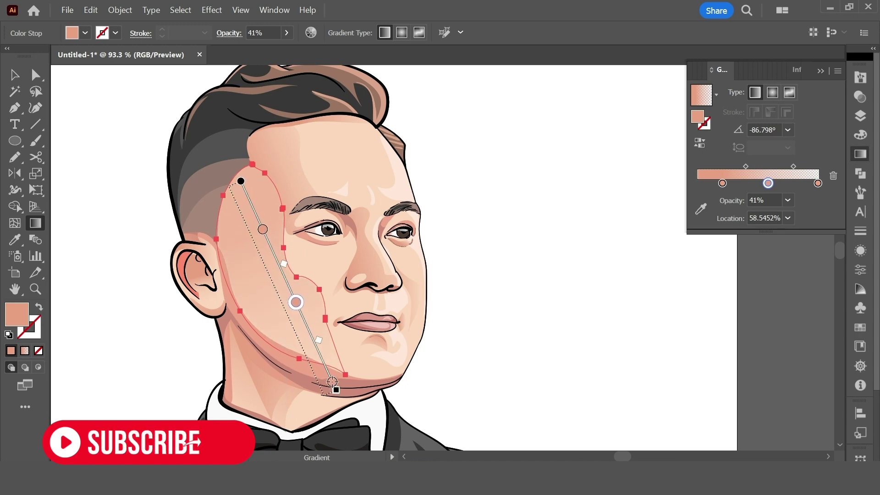
{"action": "key", "text": "ctrl+shift+a"}
{"action": "scroll", "coordinate": [476, 311], "scroll_direction": "down", "scroll_amount": 1}
Delete the cheek gradient's middle stop and slightly adjust its direction.
{"action": "left_click", "coordinate": [275, 221]}
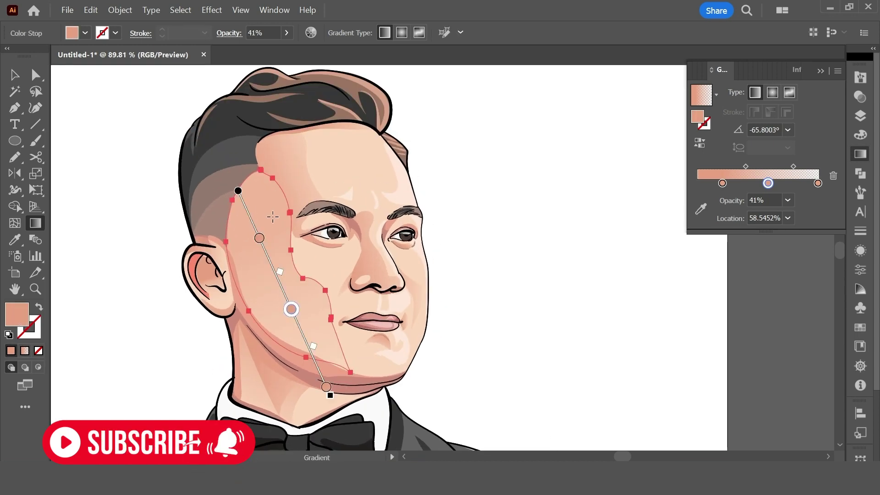
{"action": "left_click_drag", "start_coordinate": [256, 232], "coordinate": [252, 226]}
{"action": "key", "text": "i"}
{"action": "key", "text": "g"}
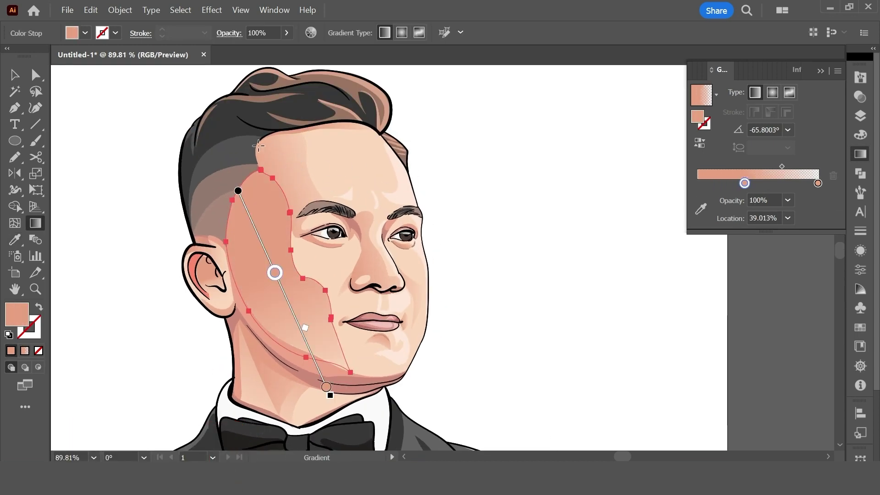
{"action": "left_click_drag", "start_coordinate": [216, 153], "coordinate": [308, 338]}
{"action": "key", "text": "ctrl+shift+a"}
Redraw the cheek gradient along a steeper diagonal.
{"action": "left_click", "coordinate": [517, 248], "text": "ctrl+alt"}
{"action": "scroll", "coordinate": [523, 248], "scroll_direction": "up", "scroll_amount": 2}
{"action": "left_click", "coordinate": [304, 238]}
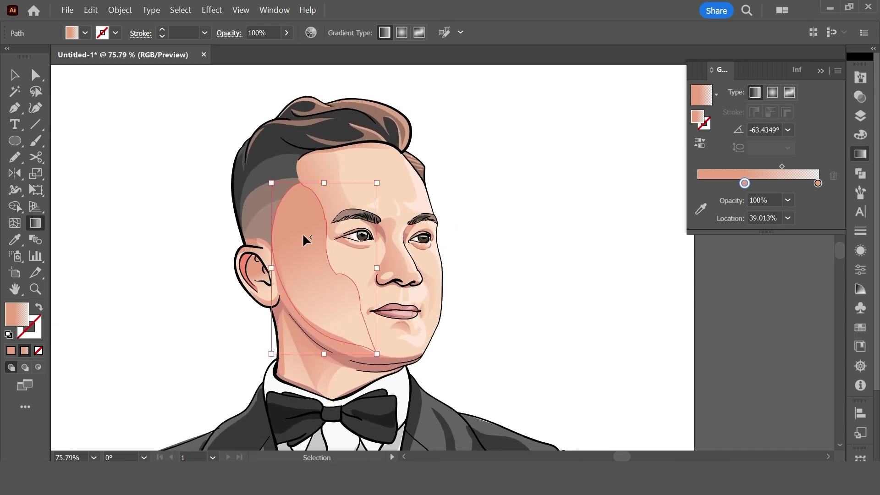
{"action": "left_click_drag", "start_coordinate": [242, 118], "coordinate": [337, 344]}
{"action": "key", "text": "ctrl+shift+a"}
{"action": "scroll", "coordinate": [495, 263], "scroll_direction": "down", "scroll_amount": 2}
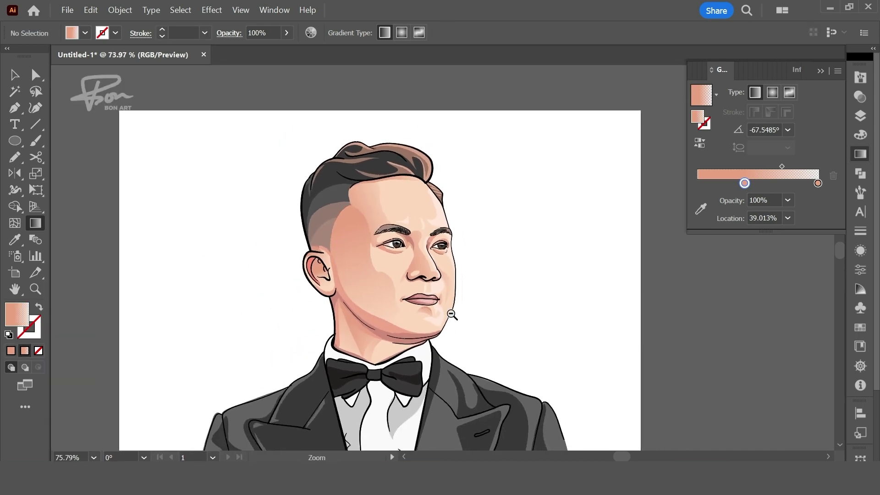
{"action": "scroll", "coordinate": [456, 308], "scroll_direction": "up", "scroll_amount": 1}
{"action": "scroll", "coordinate": [468, 328], "scroll_direction": "up", "scroll_amount": 1}
Start the cheek gradient above the head and select the shading path's anchors.
{"action": "left_click", "coordinate": [296, 284]}
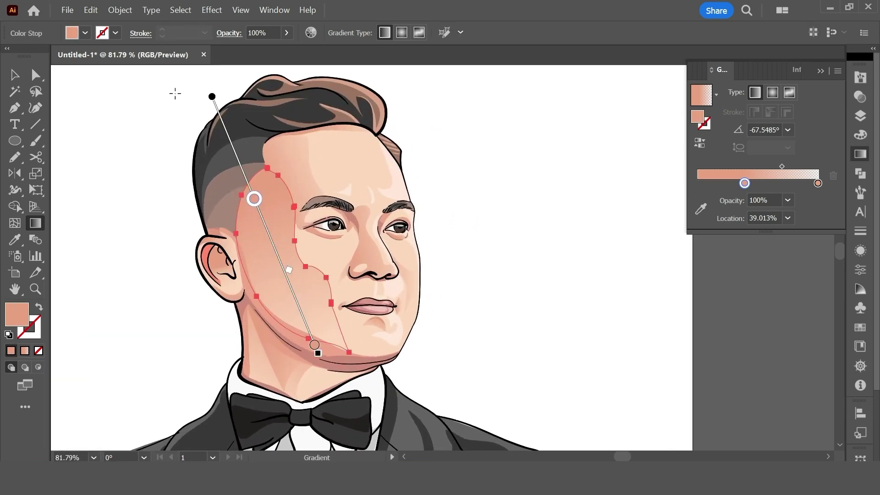
{"action": "left_click_drag", "start_coordinate": [175, 93], "coordinate": [314, 373]}
{"action": "key", "text": "ctrl+shift+a"}
{"action": "scroll", "coordinate": [492, 252], "scroll_direction": "down", "scroll_amount": 3}
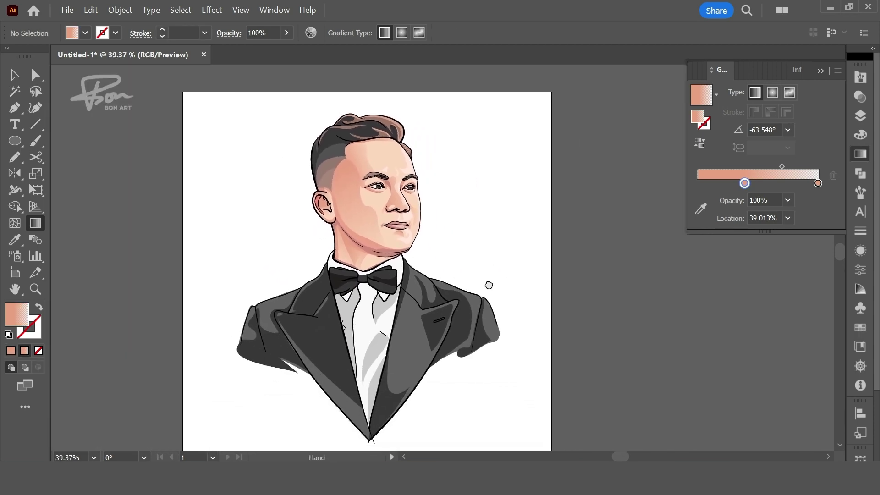
{"action": "left_click_drag", "start_coordinate": [489, 285], "coordinate": [483, 283]}
{"action": "scroll", "coordinate": [379, 217], "scroll_direction": "up", "scroll_amount": 5}
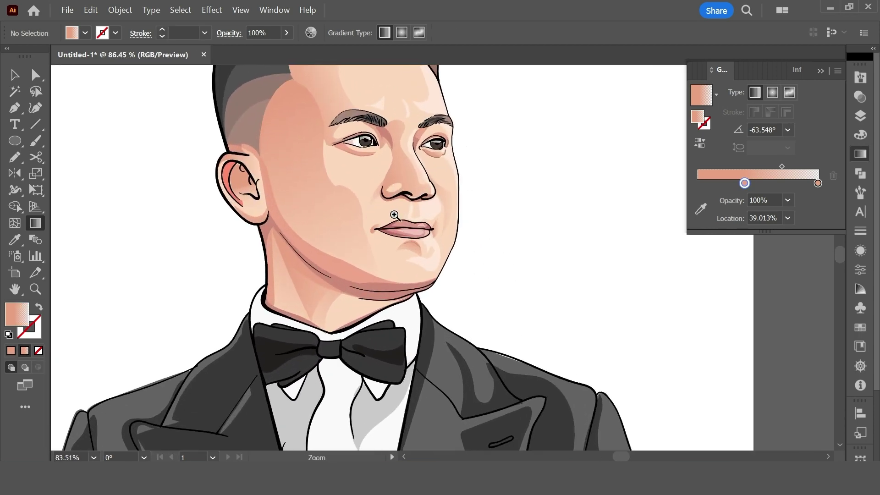
{"action": "key", "text": "a"}
{"action": "left_click", "coordinate": [350, 188]}
Move the cheek shading anchor beside the mouth to refine the edge.
{"action": "left_click", "coordinate": [352, 196]}
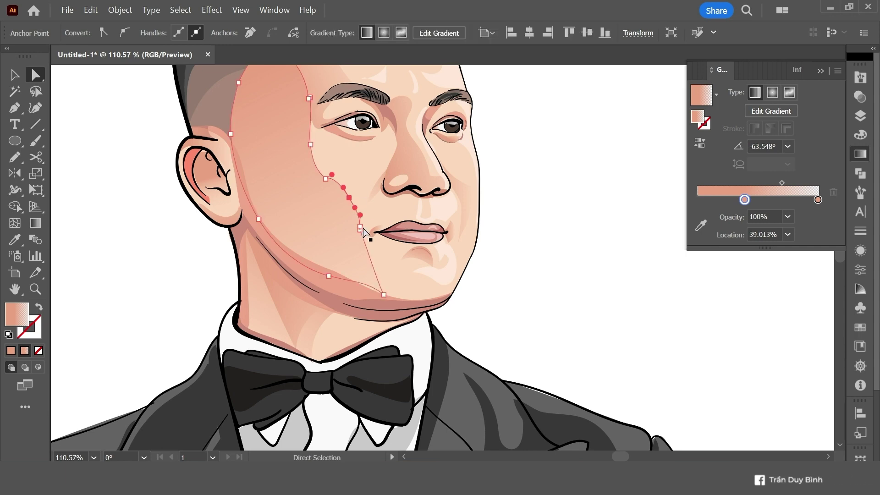
{"action": "left_click", "coordinate": [505, 186]}
{"action": "scroll", "coordinate": [503, 256], "scroll_direction": "down", "scroll_amount": 3}
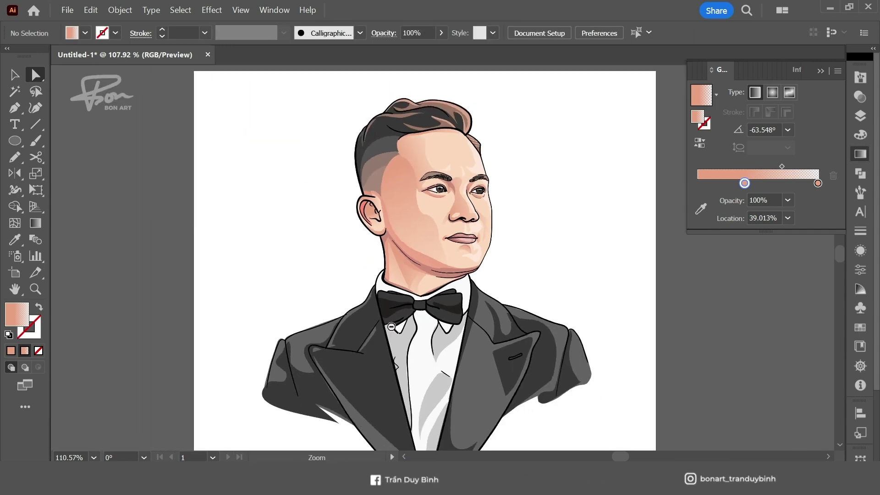
{"action": "scroll", "coordinate": [503, 257], "scroll_direction": "down", "scroll_amount": 1}
{"action": "scroll", "coordinate": [511, 249], "scroll_direction": "up", "scroll_amount": 2}
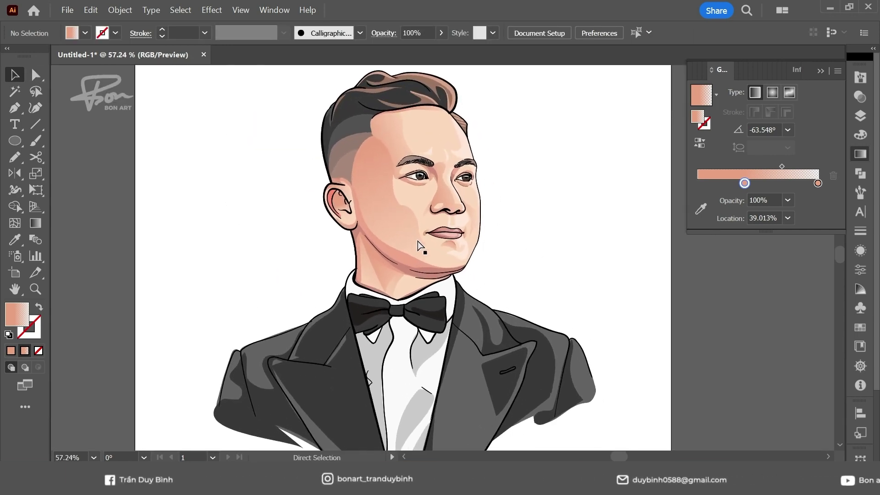
{"action": "key", "text": "g"}
{"action": "left_click", "coordinate": [398, 232]}
{"action": "key", "text": "ctrl+shift+a"}
Zoom out to the whole portrait and enter the lips group.
{"action": "key", "text": "z"}
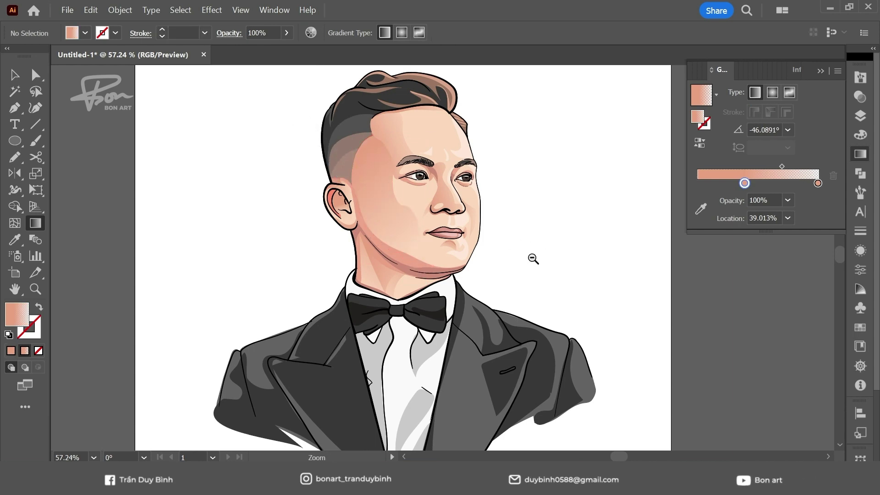
{"action": "left_click", "coordinate": [526, 255], "text": "alt"}
{"action": "left_click_drag", "start_coordinate": [540, 272], "coordinate": [520, 234]}
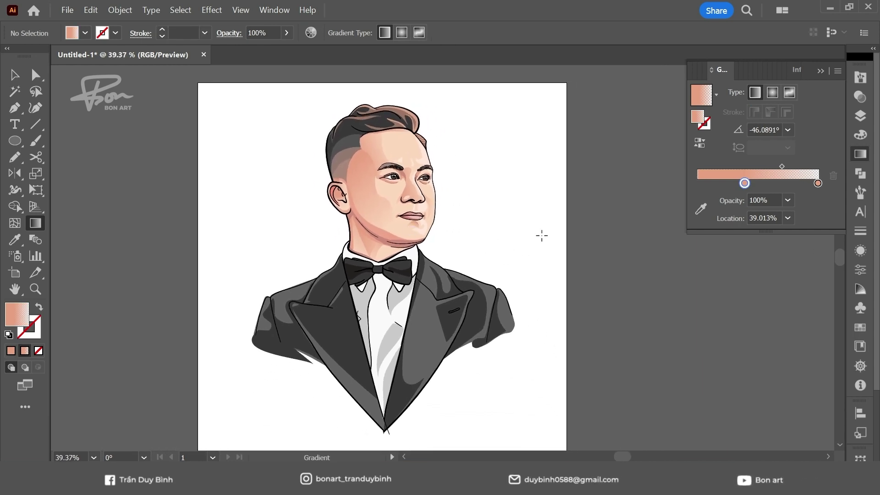
{"action": "scroll", "coordinate": [532, 238], "scroll_direction": "up", "scroll_amount": 5}
{"action": "scroll", "coordinate": [529, 228], "scroll_direction": "up", "scroll_amount": 2}
{"action": "scroll", "coordinate": [541, 266], "scroll_direction": "up", "scroll_amount": 2}
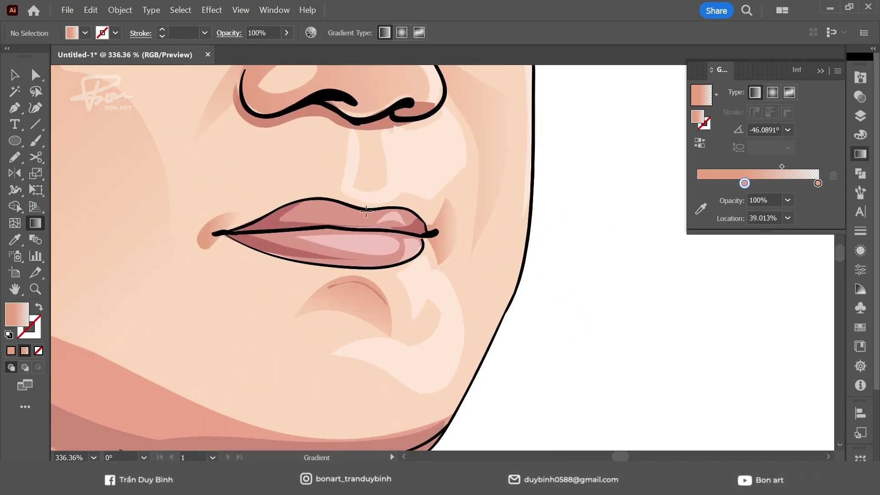
{"action": "key", "text": "v"}
{"action": "left_click", "coordinate": [365, 210]}
{"action": "double_click", "coordinate": [433, 233]}
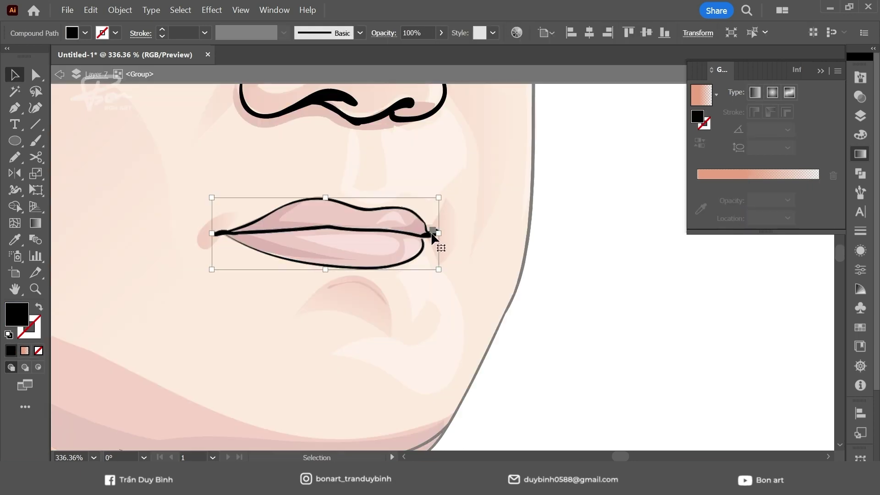
Sample the lip colour onto the lip outline and darken it to maroon.
{"action": "key", "text": "i"}
{"action": "left_click", "coordinate": [270, 240]}
{"action": "double_click", "coordinate": [18, 312]}
{"action": "key", "text": "Return"}
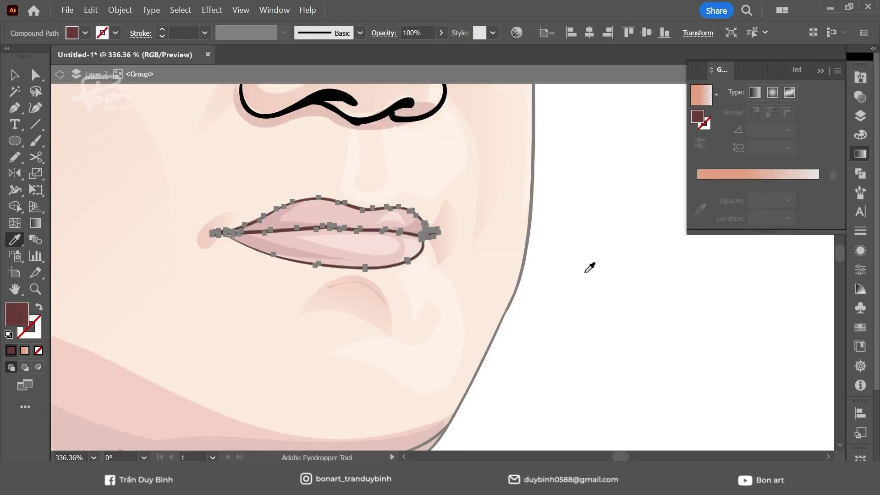
{"action": "key", "text": "v"}
{"action": "left_click", "coordinate": [585, 271]}
{"action": "key", "text": "Escape"}
{"action": "scroll", "coordinate": [568, 287], "scroll_direction": "down", "scroll_amount": 5}
{"action": "left_click_drag", "start_coordinate": [559, 340], "coordinate": [429, 351]}
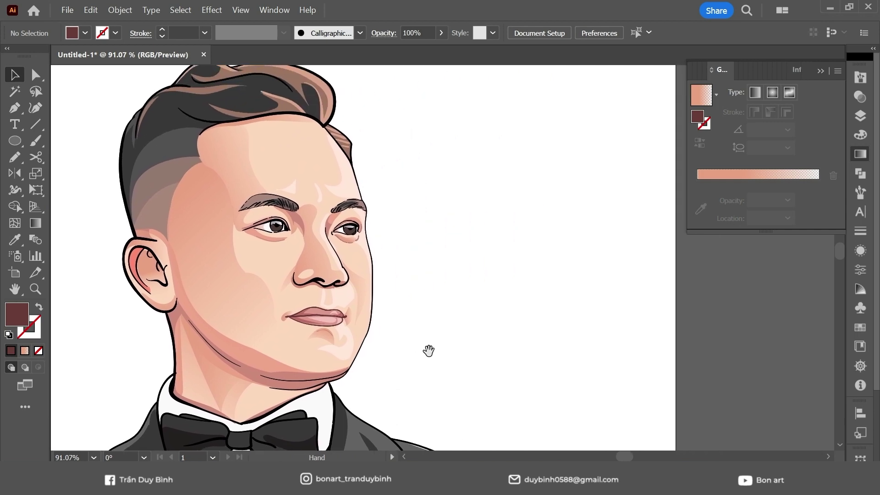
Zoom in on the eyes and inspect each eyebrow by selecting it.
{"action": "left_click_drag", "start_coordinate": [341, 221], "coordinate": [429, 271]}
{"action": "key", "text": "a"}
{"action": "left_click", "coordinate": [428, 271]}
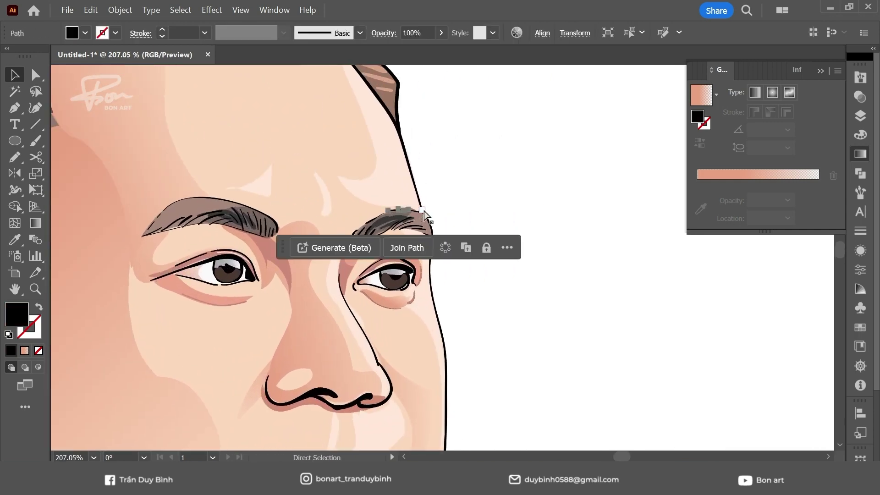
{"action": "left_click", "coordinate": [436, 212]}
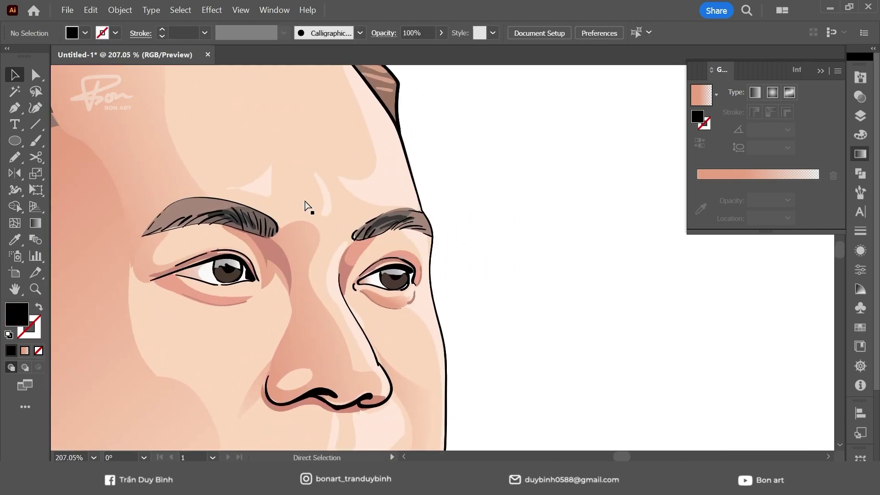
{"action": "left_click", "coordinate": [287, 218]}
{"action": "left_click", "coordinate": [446, 237]}
{"action": "left_click", "coordinate": [367, 225]}
{"action": "left_click", "coordinate": [504, 241]}
Zoom in and out around the left eyebrow to examine it.
{"action": "key", "text": "ctrl+alt+space"}
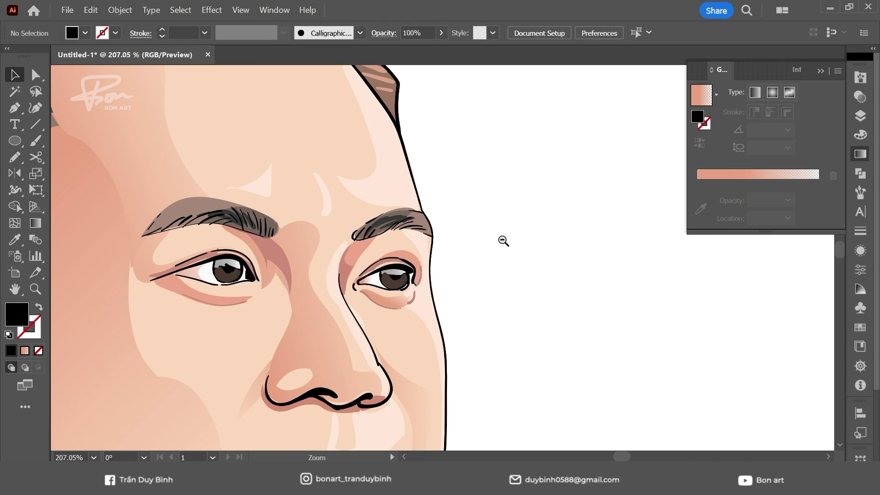
{"action": "left_click_drag", "start_coordinate": [114, 183], "coordinate": [321, 275]}
{"action": "left_click", "coordinate": [146, 215]}
{"action": "key", "text": "ctrl+shift+a"}
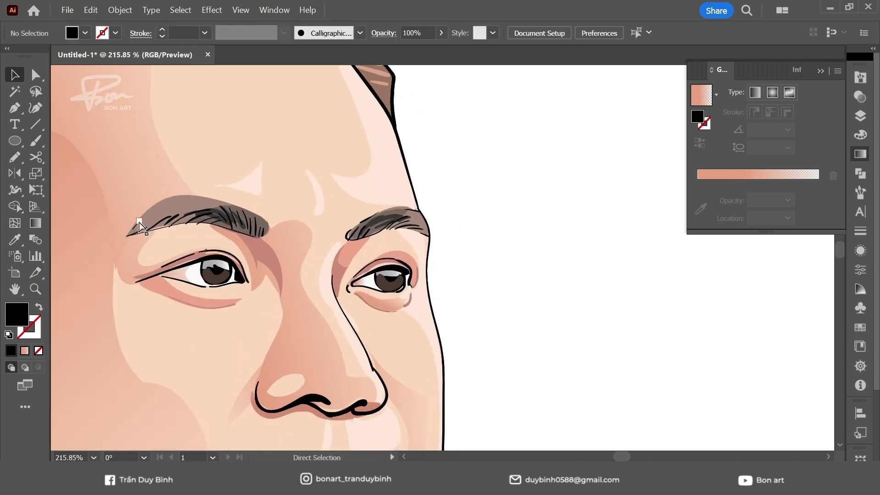
{"action": "left_click", "coordinate": [139, 222], "text": "ctrl+alt"}
{"action": "left_click", "coordinate": [577, 193], "text": "ctrl"}
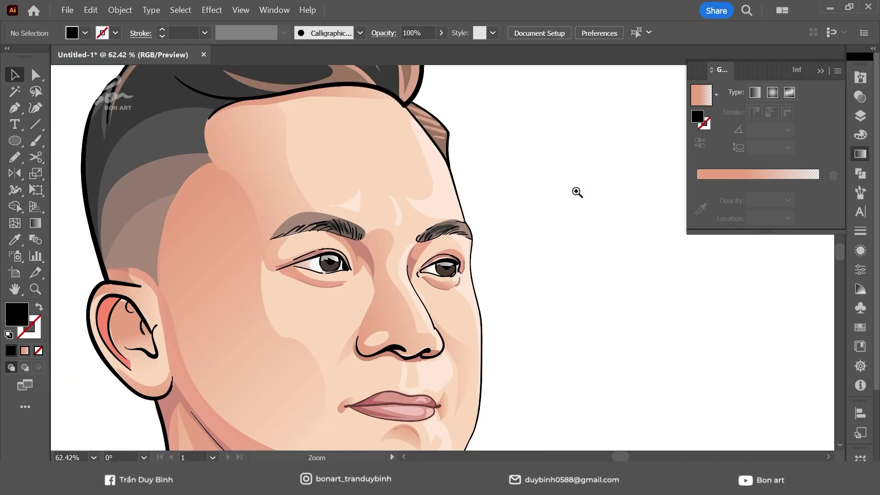
{"action": "left_click", "coordinate": [177, 260]}
{"action": "key", "text": "ctrl+shift+a"}
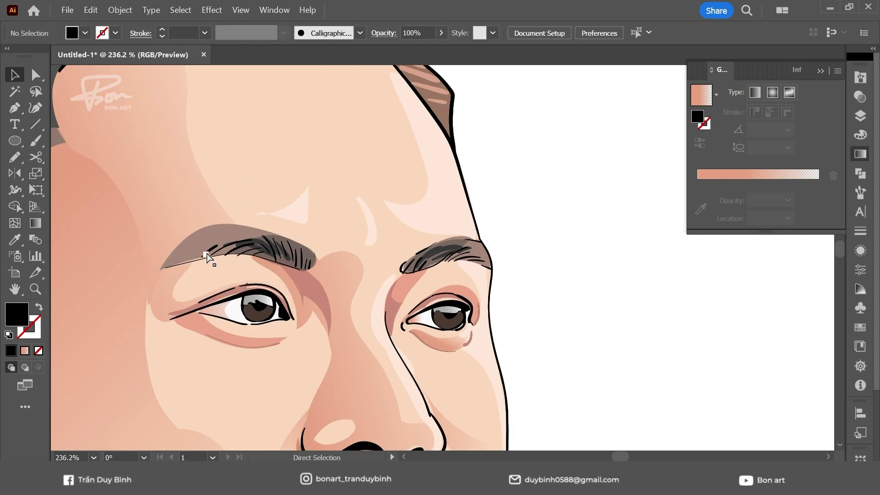
Select anchors on the right and left eyebrows, then clear the selection.
{"action": "left_click", "coordinate": [473, 249]}
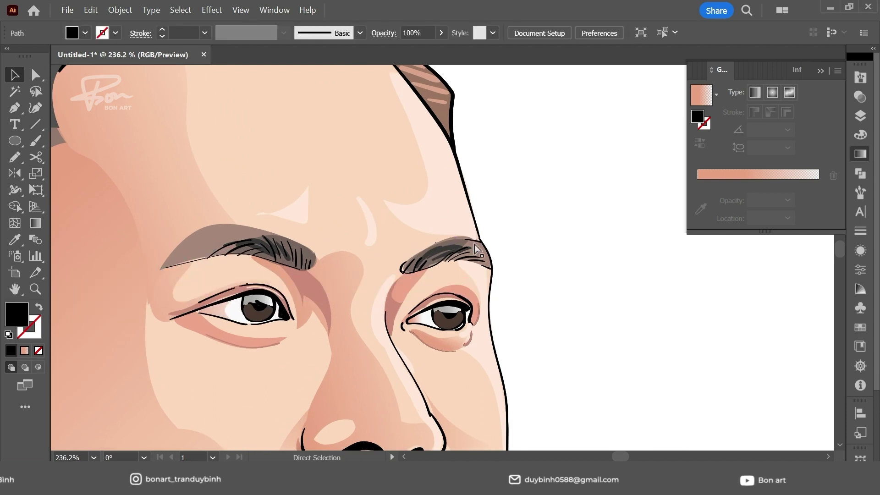
{"action": "left_click", "coordinate": [477, 249]}
{"action": "key", "text": "ctrl+shift+a"}
{"action": "left_click", "coordinate": [298, 264]}
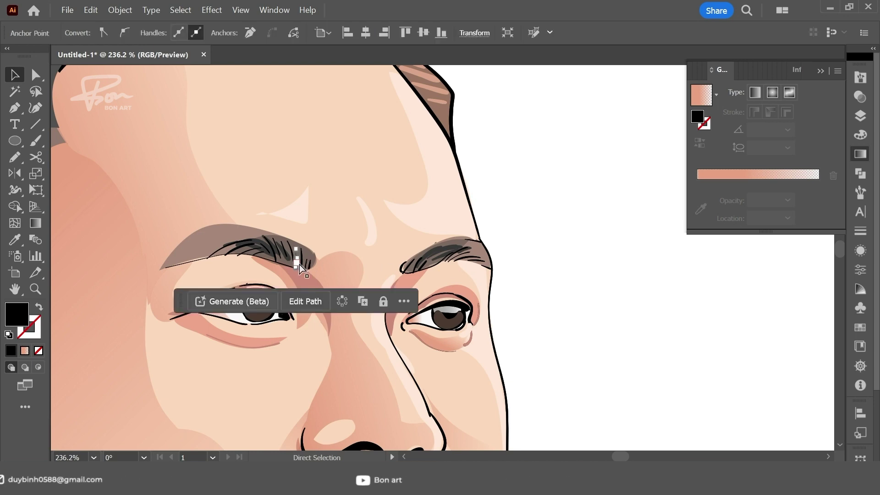
{"action": "left_click", "coordinate": [546, 252]}
{"action": "scroll", "coordinate": [535, 343], "scroll_direction": "down", "scroll_amount": 5}
{"action": "scroll", "coordinate": [391, 224], "scroll_direction": "up", "scroll_amount": 2}
{"action": "scroll", "coordinate": [289, 212], "scroll_direction": "up", "scroll_amount": 4}
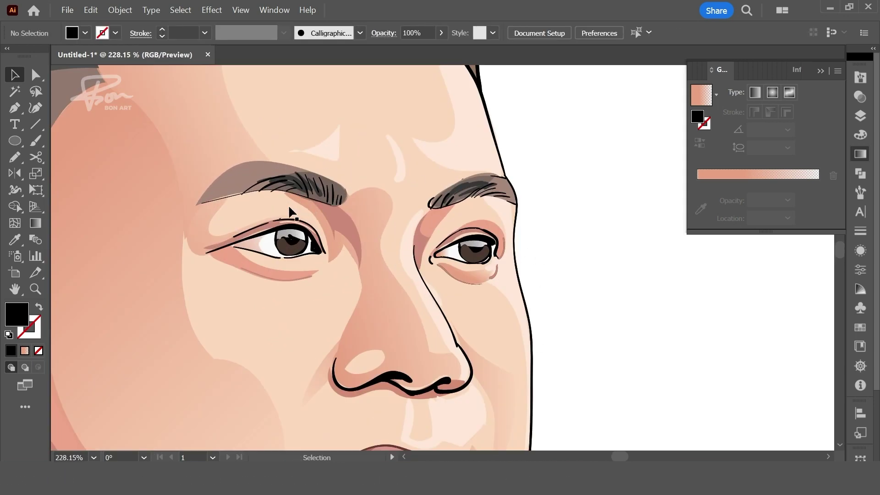
Fill the left eyebrow with the sampled dark grey and lower its opacity.
{"action": "key", "text": "n"}
{"action": "key", "text": "i"}
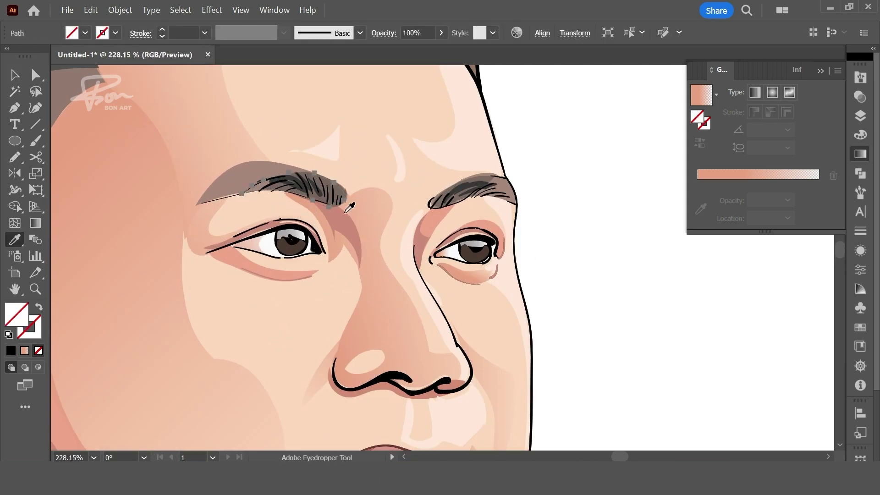
{"action": "left_click", "coordinate": [343, 195]}
{"action": "left_click", "coordinate": [861, 114]}
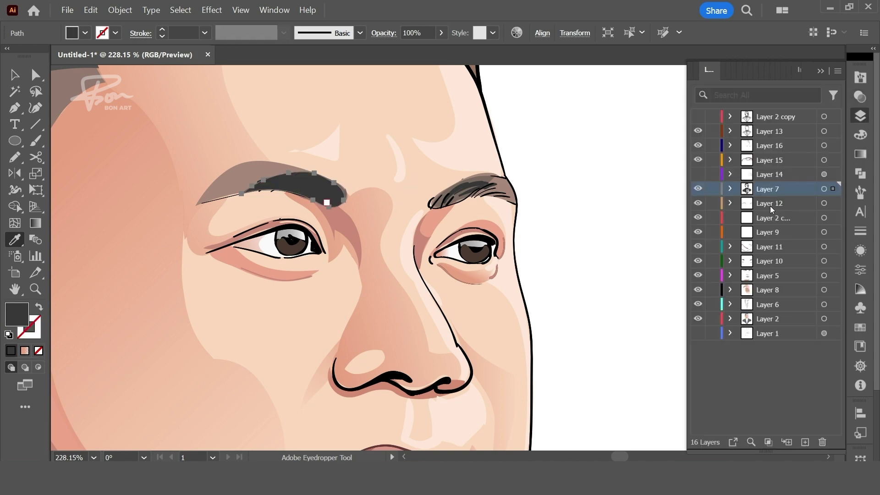
{"action": "left_click", "coordinate": [770, 203]}
{"action": "left_click", "coordinate": [824, 203]}
{"action": "left_click", "coordinate": [860, 97]}
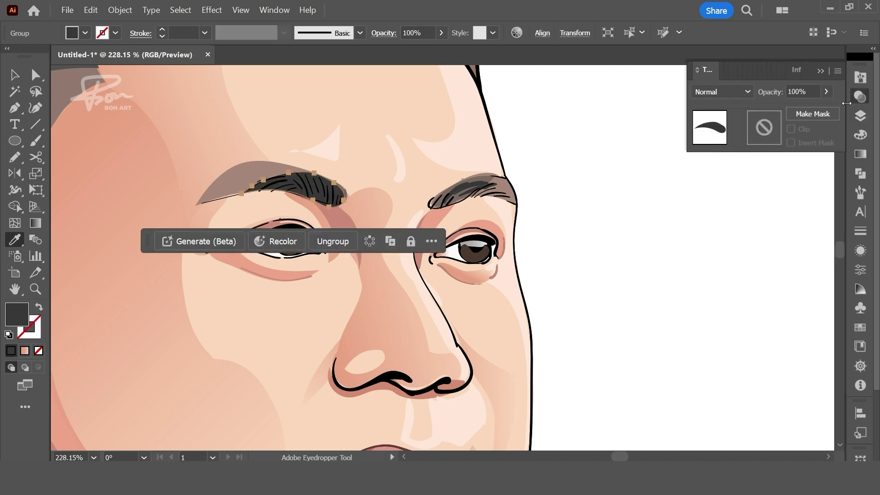
{"action": "left_click", "coordinate": [826, 91]}
{"action": "left_click_drag", "start_coordinate": [821, 109], "coordinate": [797, 109]}
{"action": "key", "text": "ctrl+shift+a"}
{"action": "left_click", "coordinate": [545, 243], "text": "alt"}
Give the right eyebrow the same dark grey and lower its opacity to 55%.
{"action": "key", "text": "n"}
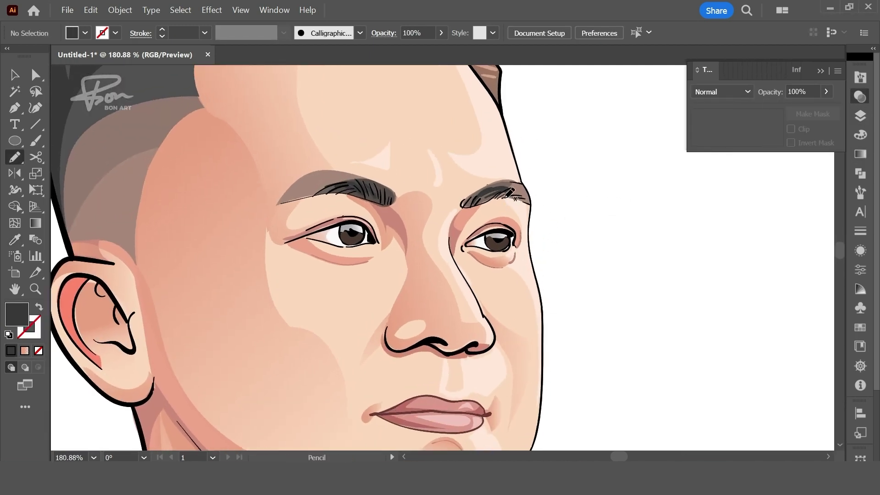
{"action": "left_click", "coordinate": [467, 202], "text": "ctrl"}
{"action": "key", "text": "i"}
{"action": "left_click", "coordinate": [374, 190]}
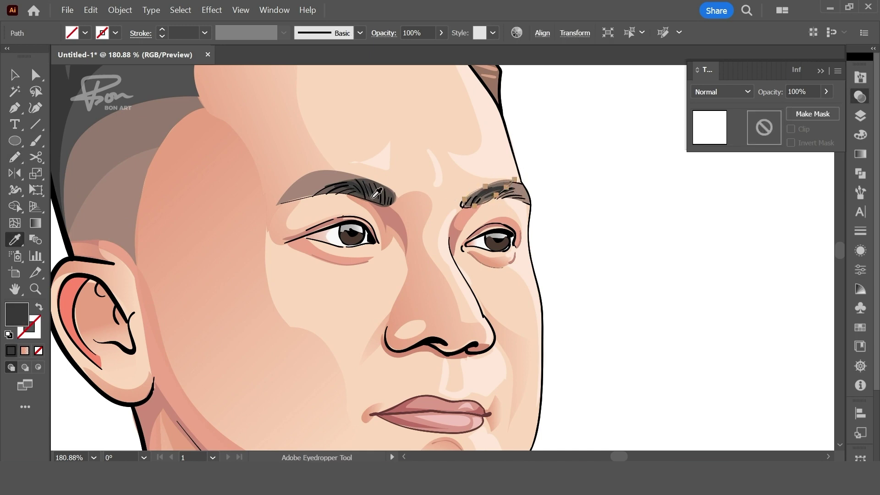
{"action": "key", "text": "ctrl+shift+a"}
{"action": "scroll", "coordinate": [575, 190], "scroll_direction": "up", "scroll_amount": 2}
{"action": "left_click", "coordinate": [448, 194], "text": "ctrl"}
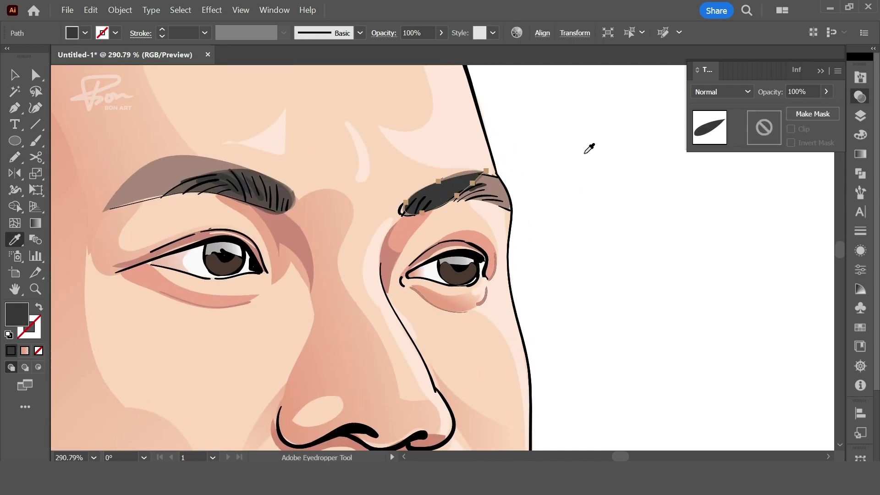
{"action": "left_click", "coordinate": [826, 92]}
{"action": "left_click_drag", "start_coordinate": [831, 111], "coordinate": [803, 111]}
{"action": "key", "text": "ctrl+shift+a"}
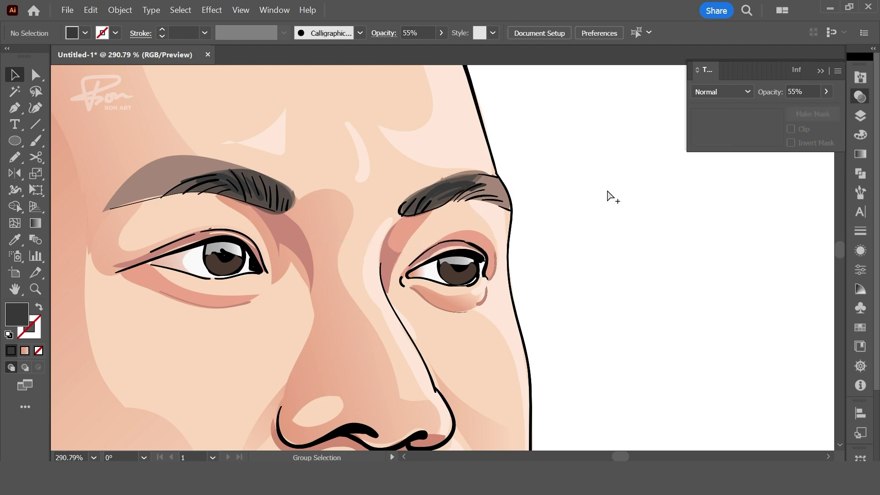
{"action": "key", "text": "ctrl+z"}
Select the forehead, nose and chin highlight shapes together.
{"action": "key", "text": "ctrl+shift+z"}
{"action": "scroll", "coordinate": [647, 320], "scroll_direction": "down", "scroll_amount": 5}
{"action": "scroll", "coordinate": [647, 319], "scroll_direction": "down", "scroll_amount": 3}
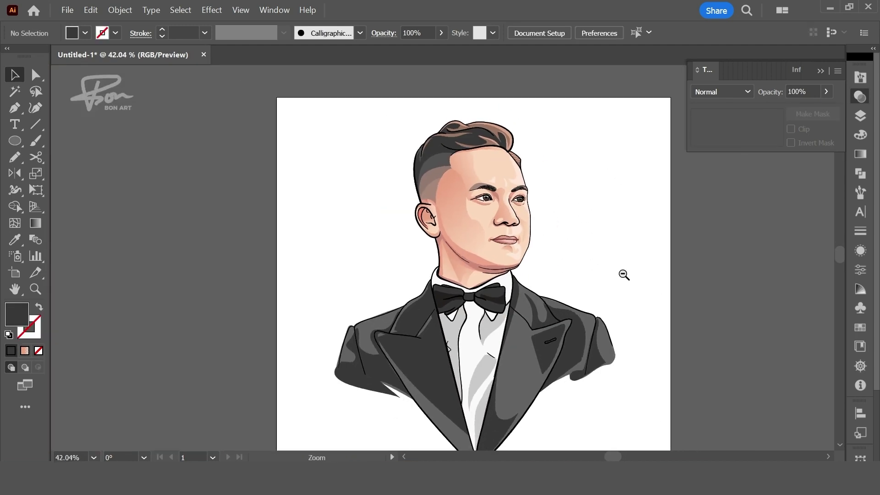
{"action": "scroll", "coordinate": [623, 275], "scroll_direction": "down", "scroll_amount": 1}
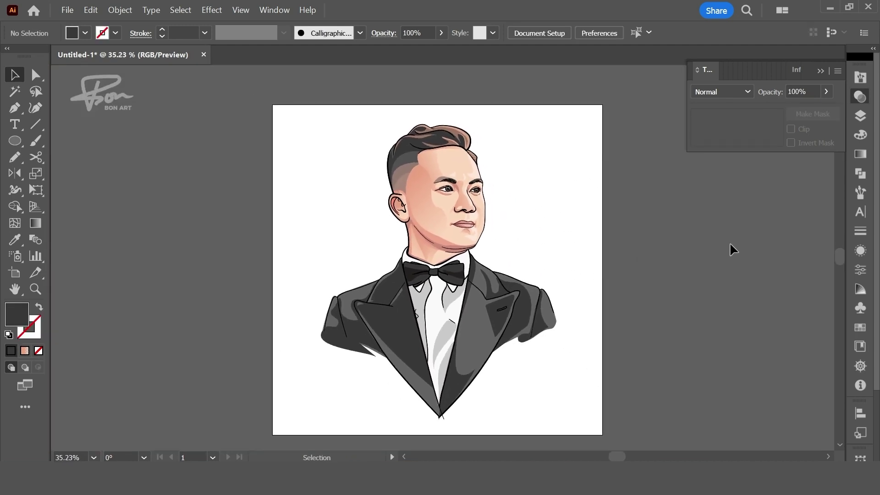
{"action": "scroll", "coordinate": [495, 151], "scroll_direction": "up", "scroll_amount": 4}
{"action": "left_click", "coordinate": [447, 190]}
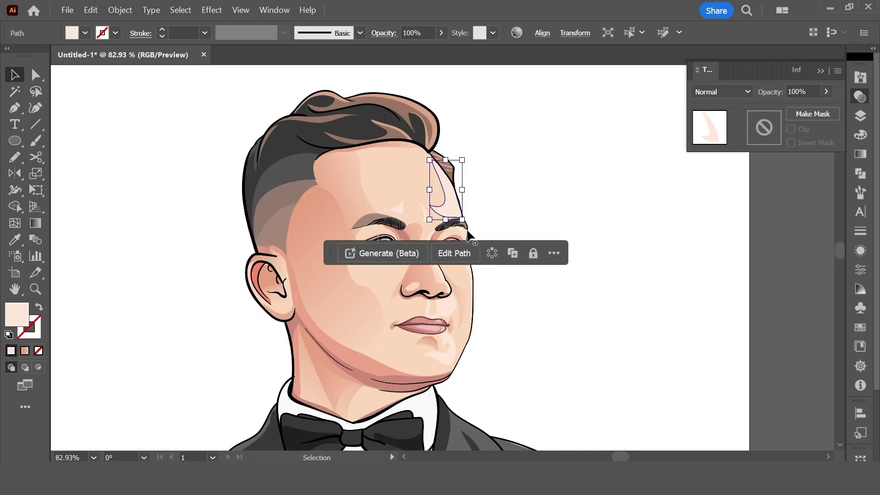
{"action": "left_click", "coordinate": [450, 304], "text": "shift"}
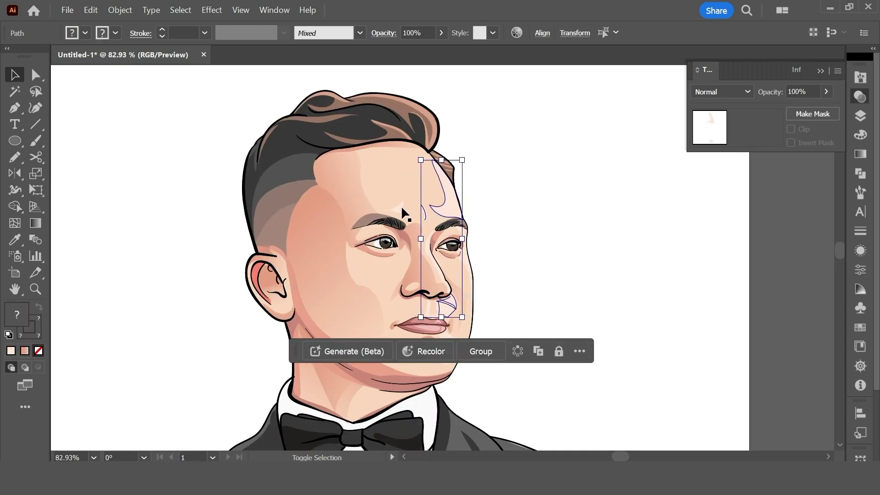
{"action": "scroll", "coordinate": [481, 240], "scroll_direction": "up", "scroll_amount": 2}
{"action": "left_click", "coordinate": [378, 292], "text": "shift"}
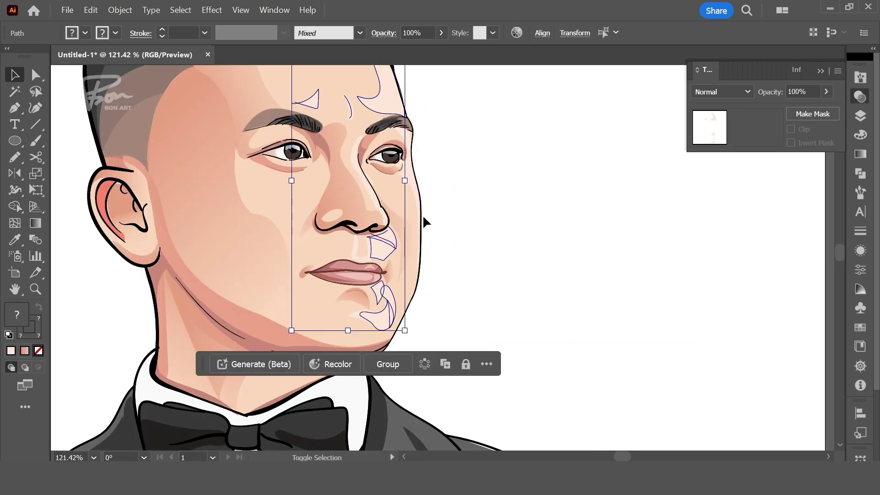
{"action": "scroll", "coordinate": [424, 223], "scroll_direction": "up", "scroll_amount": 4}
{"action": "scroll", "coordinate": [424, 222], "scroll_direction": "left", "scroll_amount": 2}
{"action": "left_click", "coordinate": [120, 10]}
{"action": "left_click", "coordinate": [621, 204]}
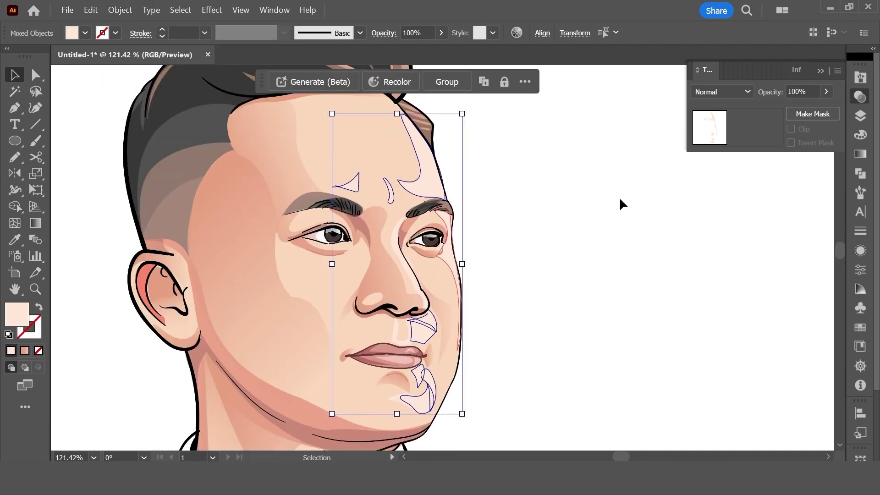
Group the highlights and fill them with pale cream fff3eb.
{"action": "left_click", "coordinate": [861, 176]}
{"action": "left_click", "coordinate": [698, 110]}
{"action": "double_click", "coordinate": [17, 314]}
{"action": "type", "text": "fff3eb"}
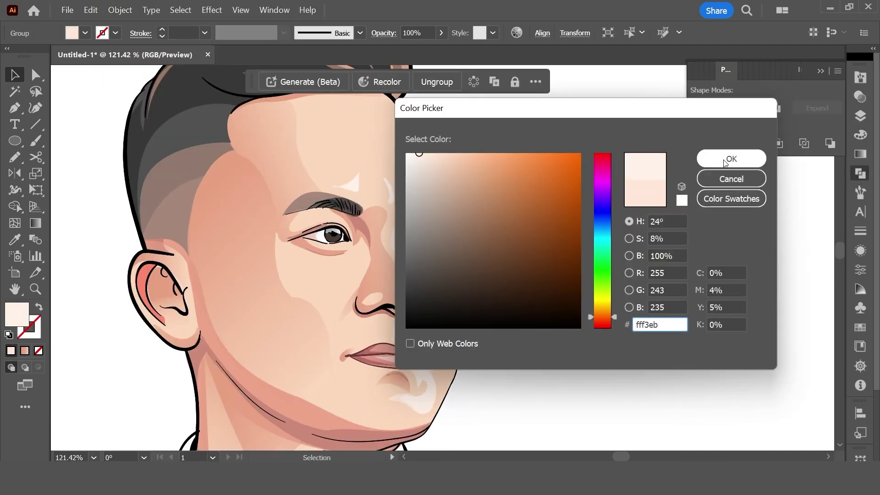
{"action": "left_click", "coordinate": [729, 159]}
{"action": "left_click", "coordinate": [588, 216]}
{"action": "left_click", "coordinate": [469, 361], "text": "alt"}
{"action": "scroll", "coordinate": [528, 298], "scroll_direction": "down", "scroll_amount": 5}
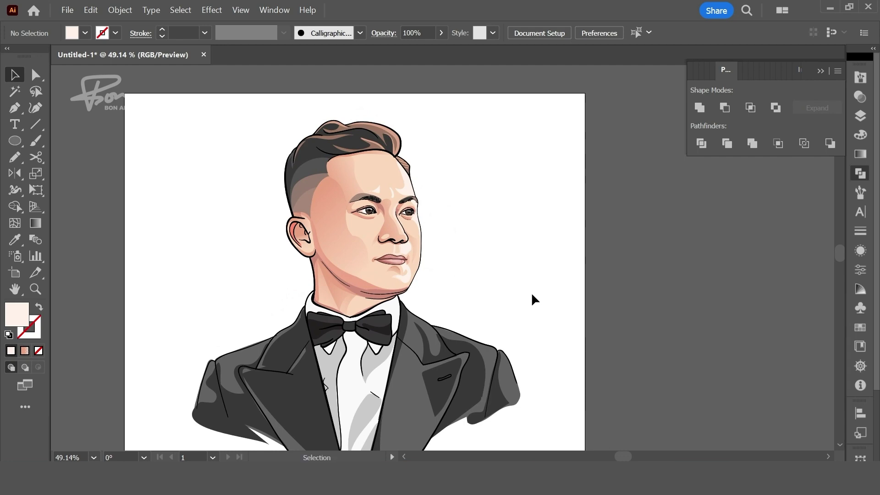
Select the portrait artwork at the ear and isolate its group for editing.
{"action": "scroll", "coordinate": [548, 362], "scroll_direction": "down", "scroll_amount": 2}
{"action": "scroll", "coordinate": [515, 190], "scroll_direction": "up", "scroll_amount": 5}
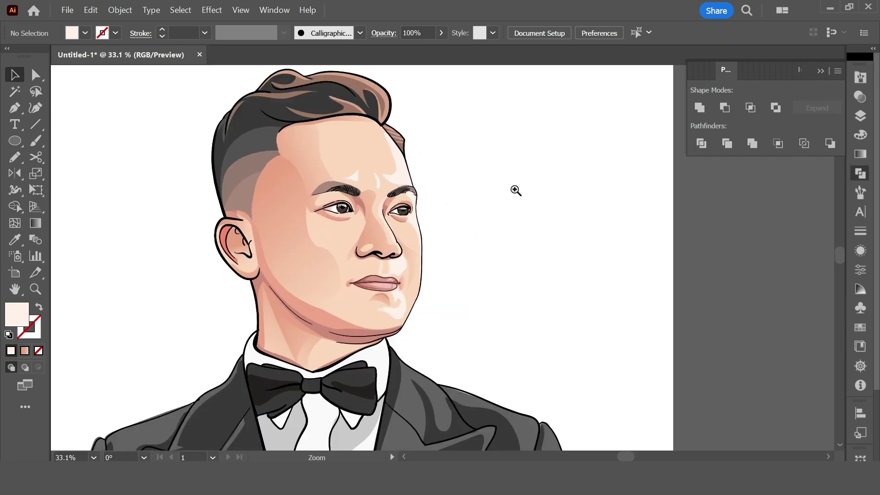
{"action": "left_click", "coordinate": [403, 275]}
{"action": "left_click", "coordinate": [482, 291]}
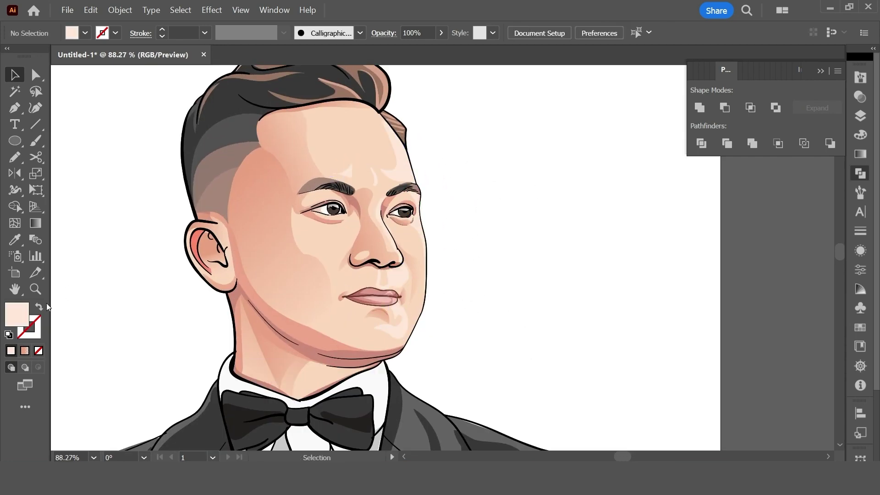
{"action": "left_click", "coordinate": [216, 236]}
{"action": "double_click", "coordinate": [216, 235]}
Fill the ear outline with dark brown, then exit isolation with the full portrait in view.
{"action": "double_click", "coordinate": [19, 316]}
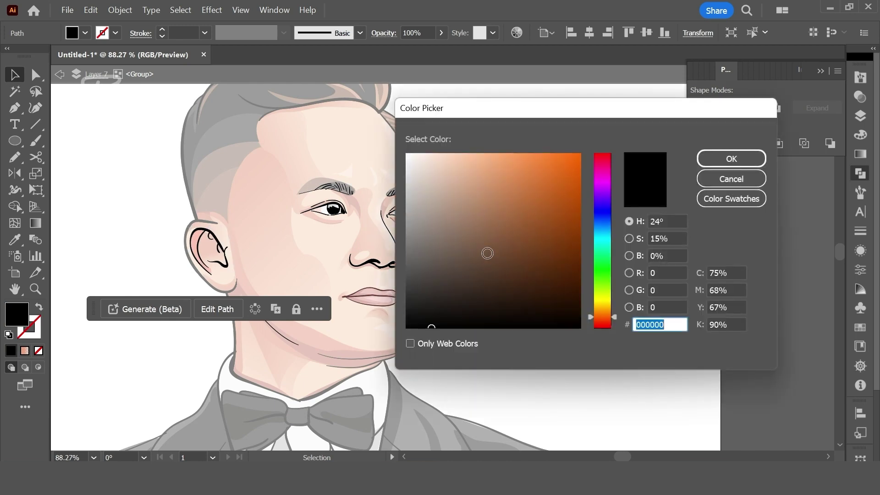
{"action": "key", "text": "ctrl+v"}
{"action": "key", "text": "Return"}
{"action": "double_click", "coordinate": [520, 233]}
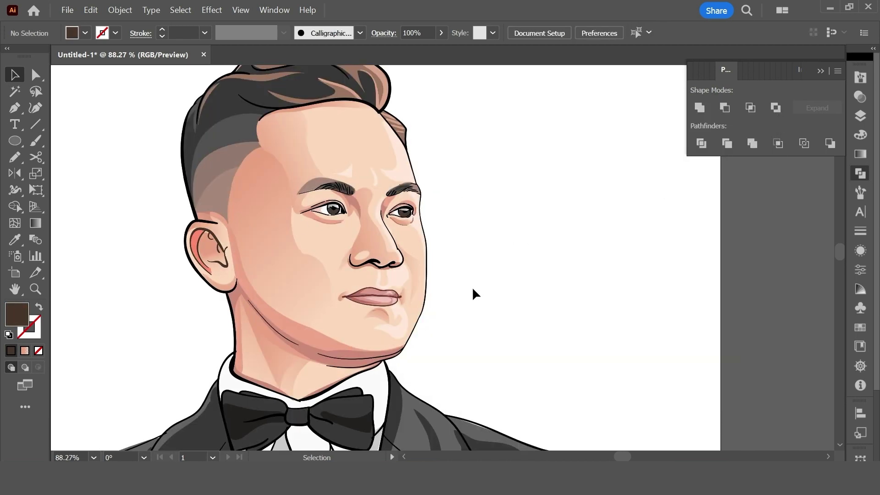
{"action": "left_click_drag", "start_coordinate": [472, 287], "coordinate": [391, 393]}
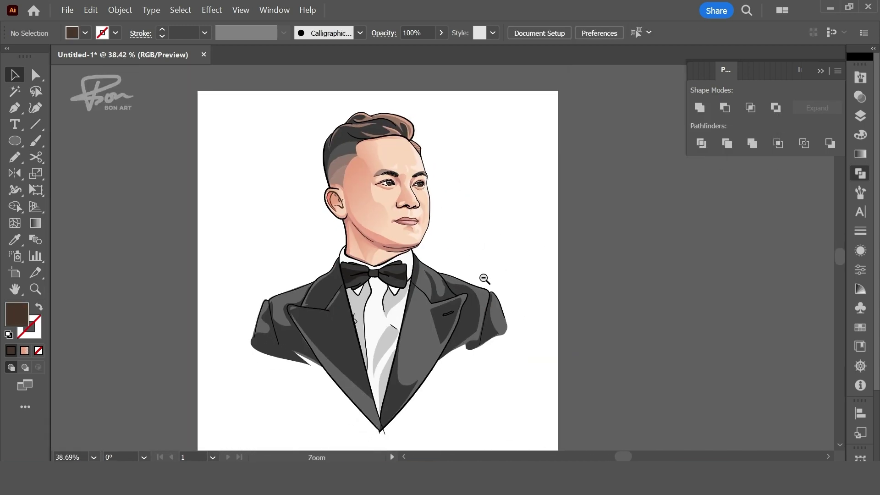
{"action": "left_click_drag", "start_coordinate": [470, 328], "coordinate": [424, 239]}
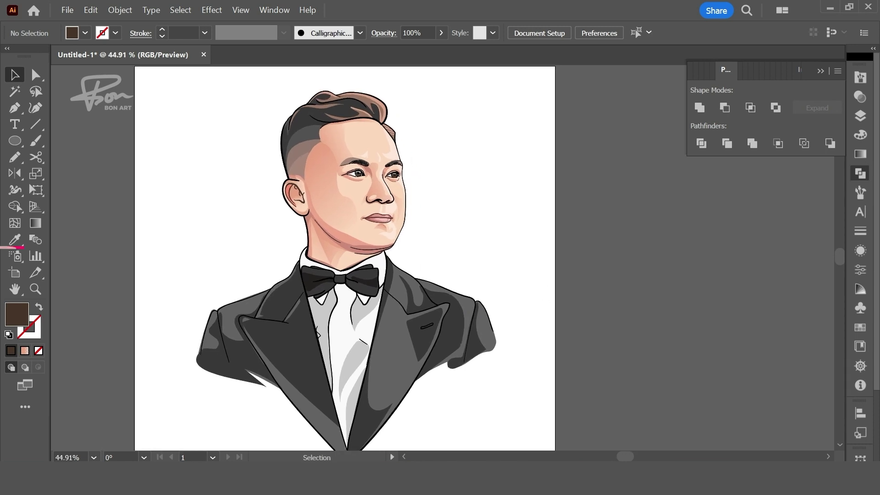